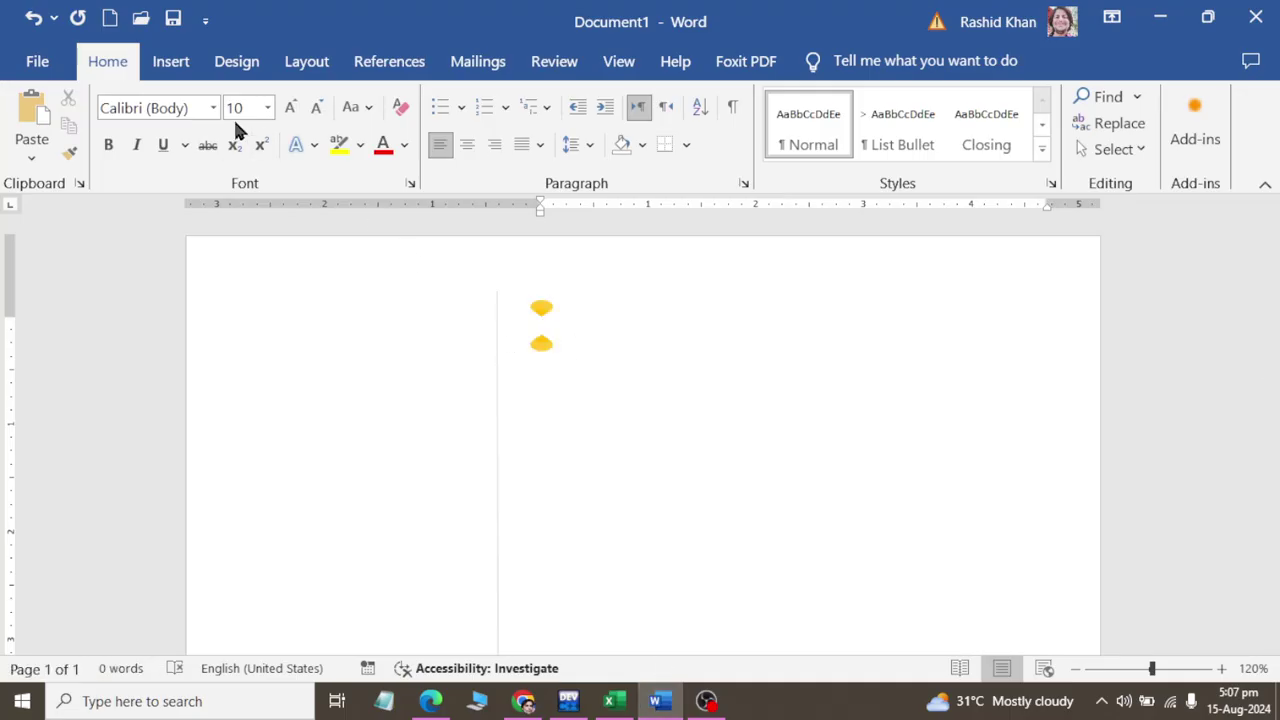
Step: Draw a 1.88-inch grey circle with the Oval shape and Ctrl-drag a copy to its left
left_click(171, 62)
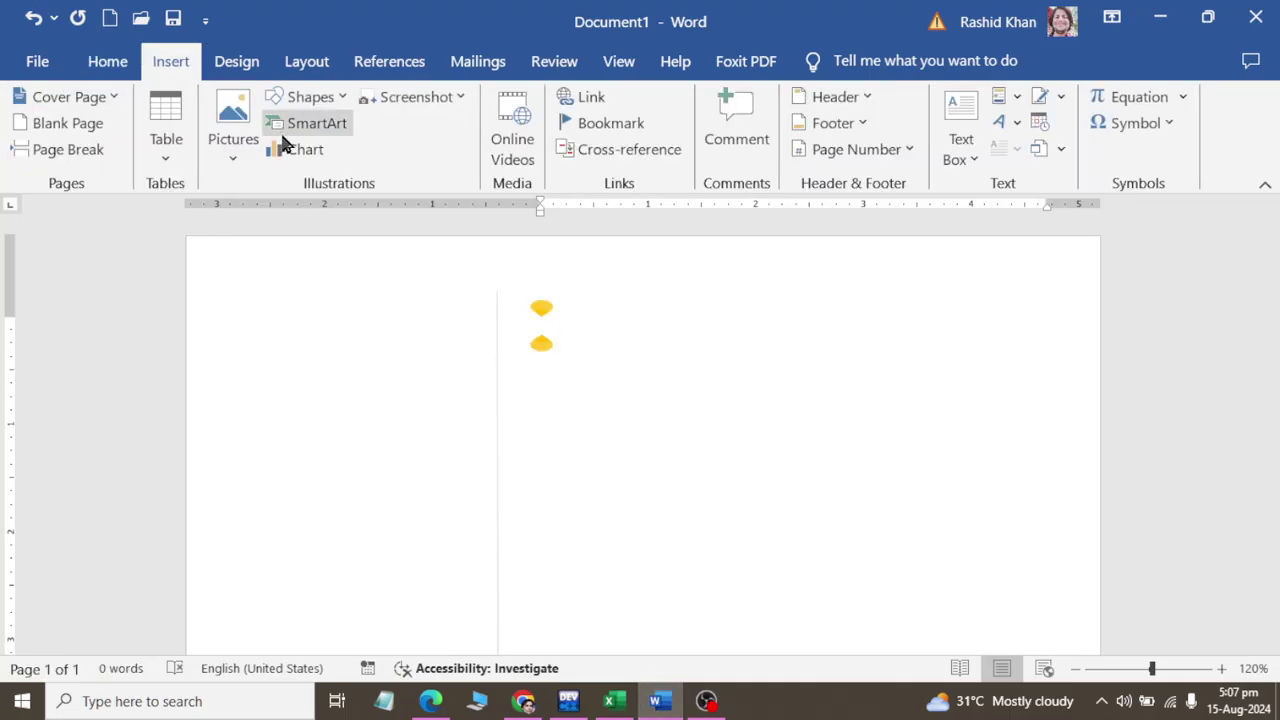
left_click(166, 158)
left_click(228, 168)
left_click(318, 106)
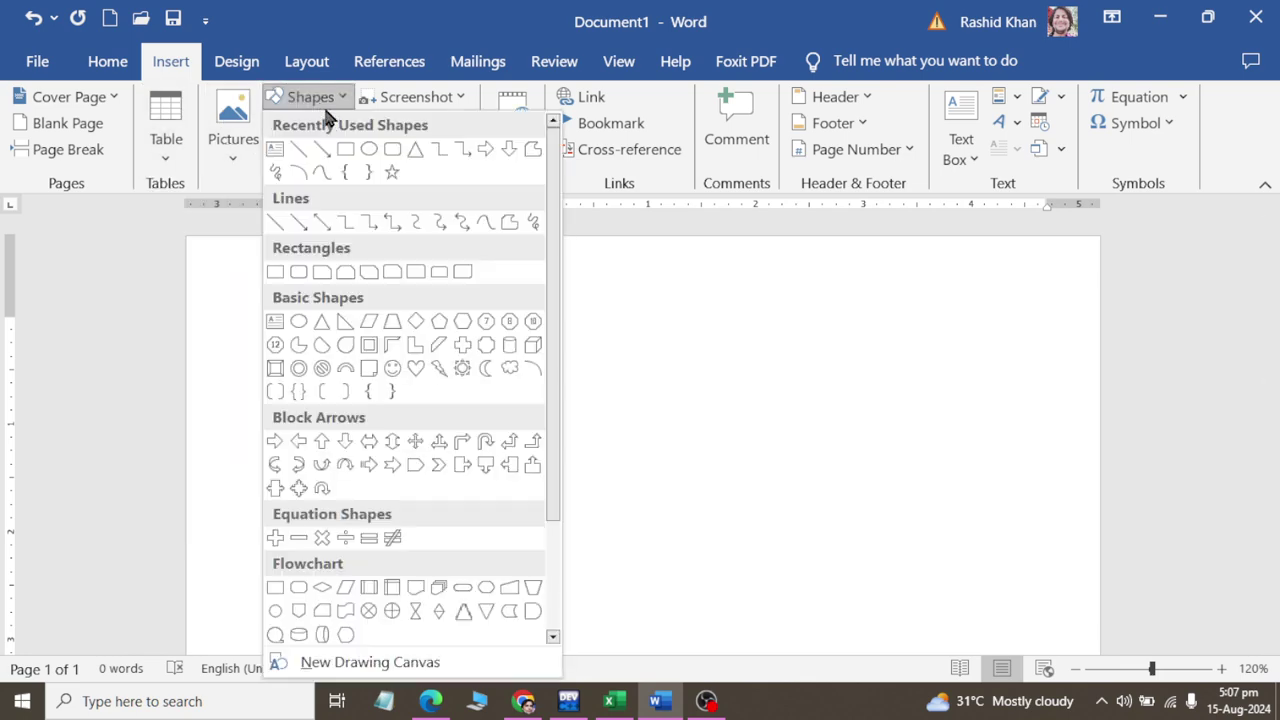
left_click(369, 150)
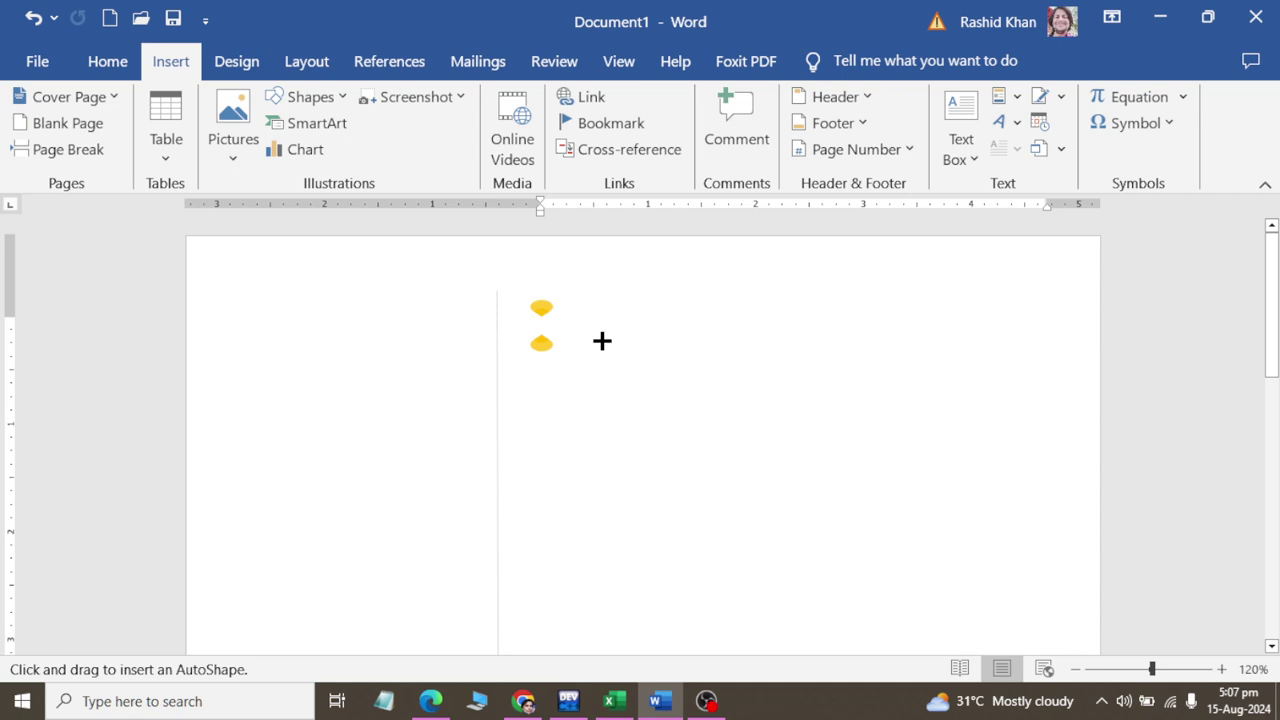
mouse_move(601, 340)
left_mouse_down()
mouse_move(761, 560)
mouse_move(760, 528)
left_mouse_up()
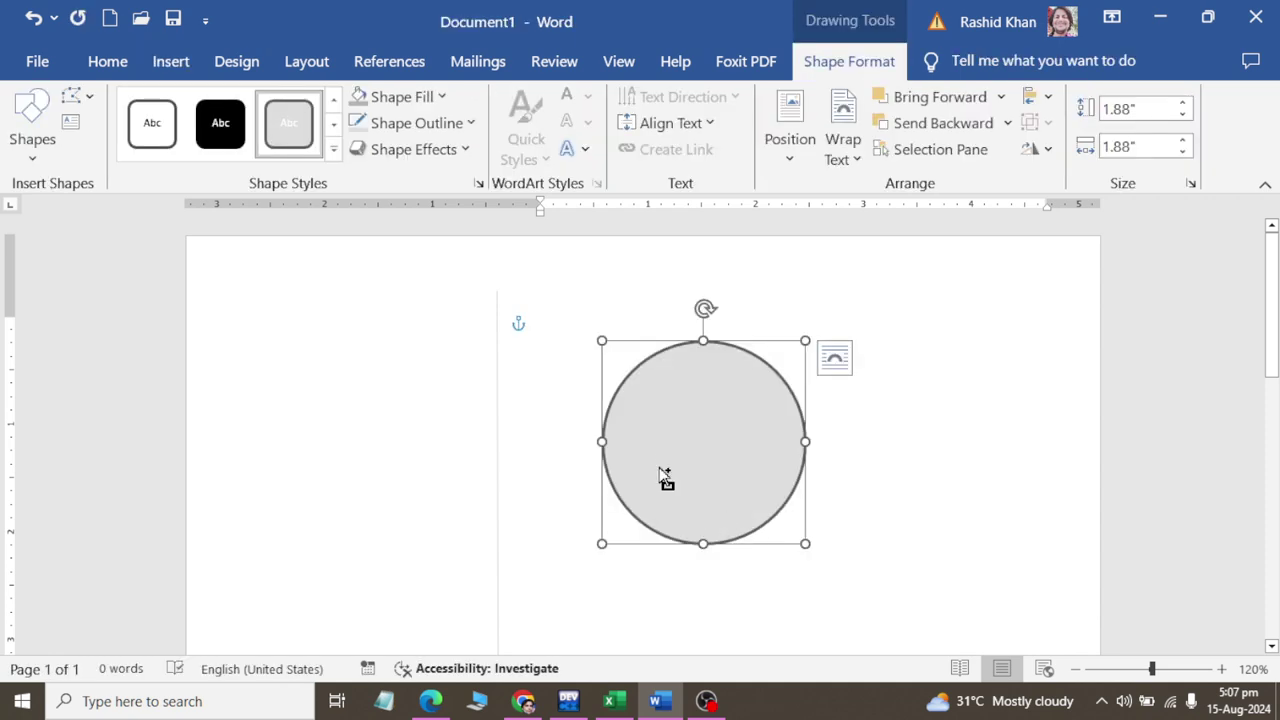
left_click_drag(659, 470, 433, 475, "ctrl")
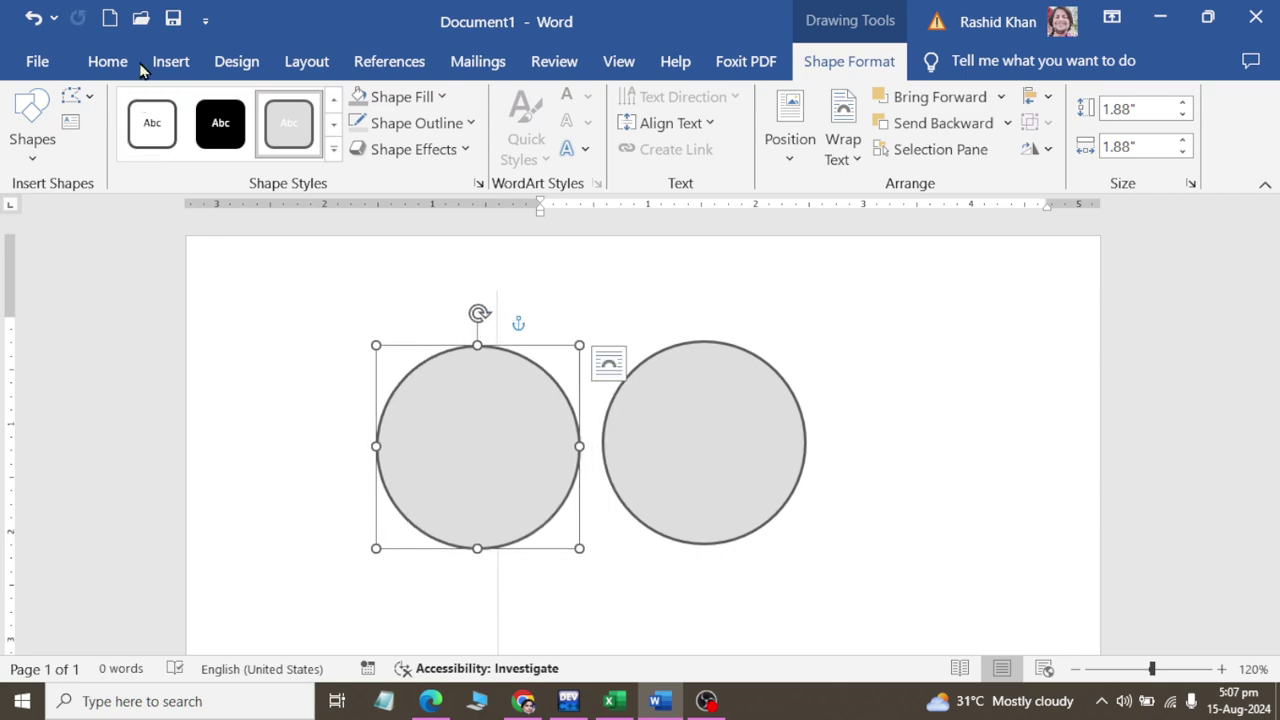
Step: Fill the left circle light blue and add a gold duplicate of the grey circle between them
left_click(420, 96)
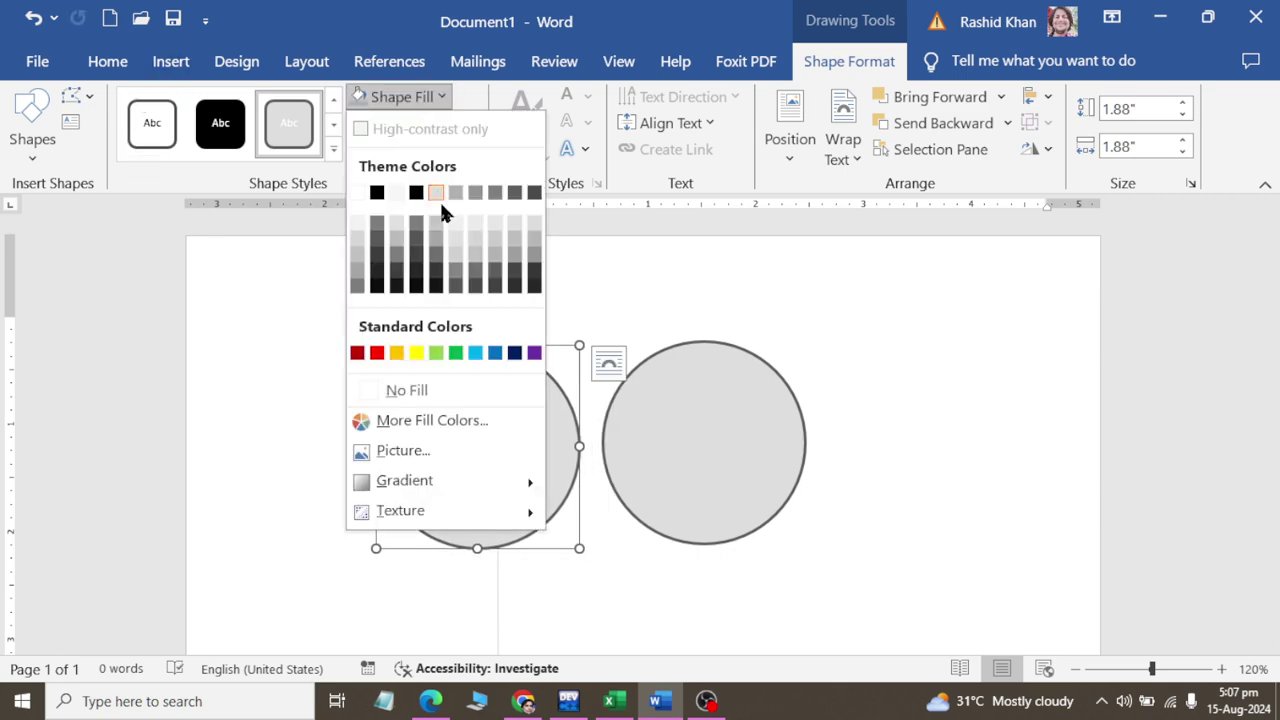
left_click(475, 352)
left_click(717, 446)
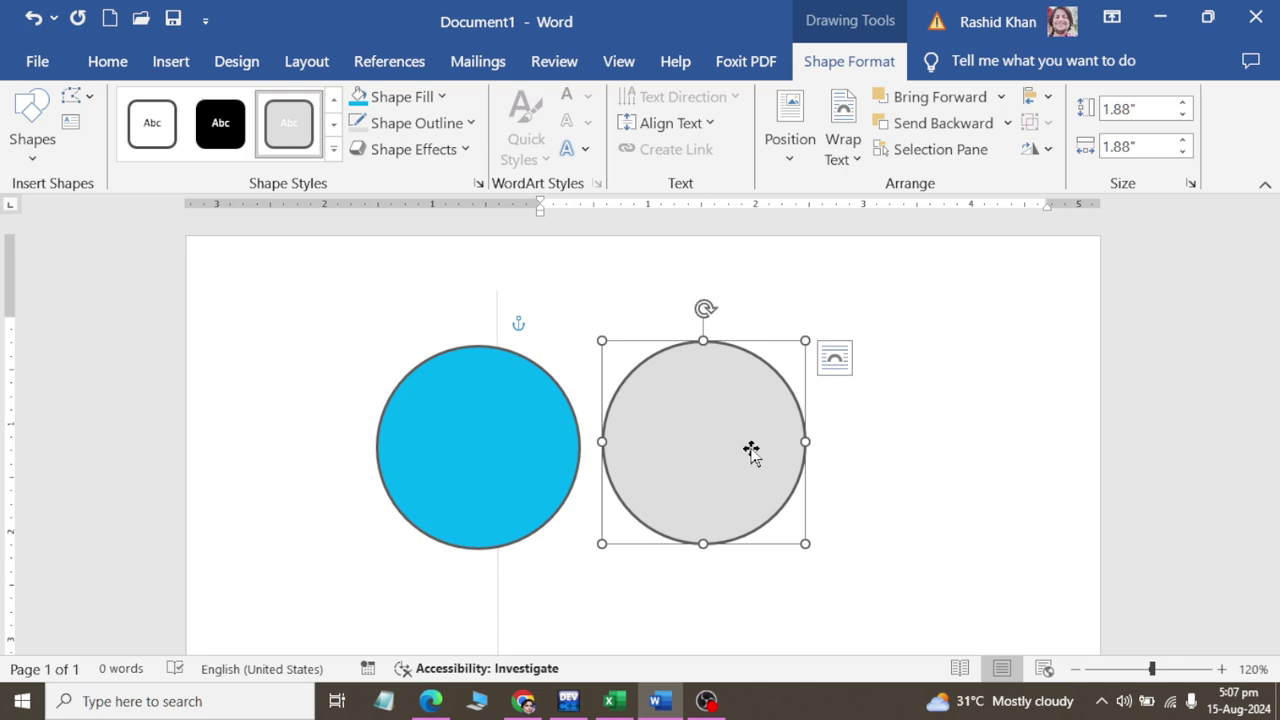
key("ctrl+d")
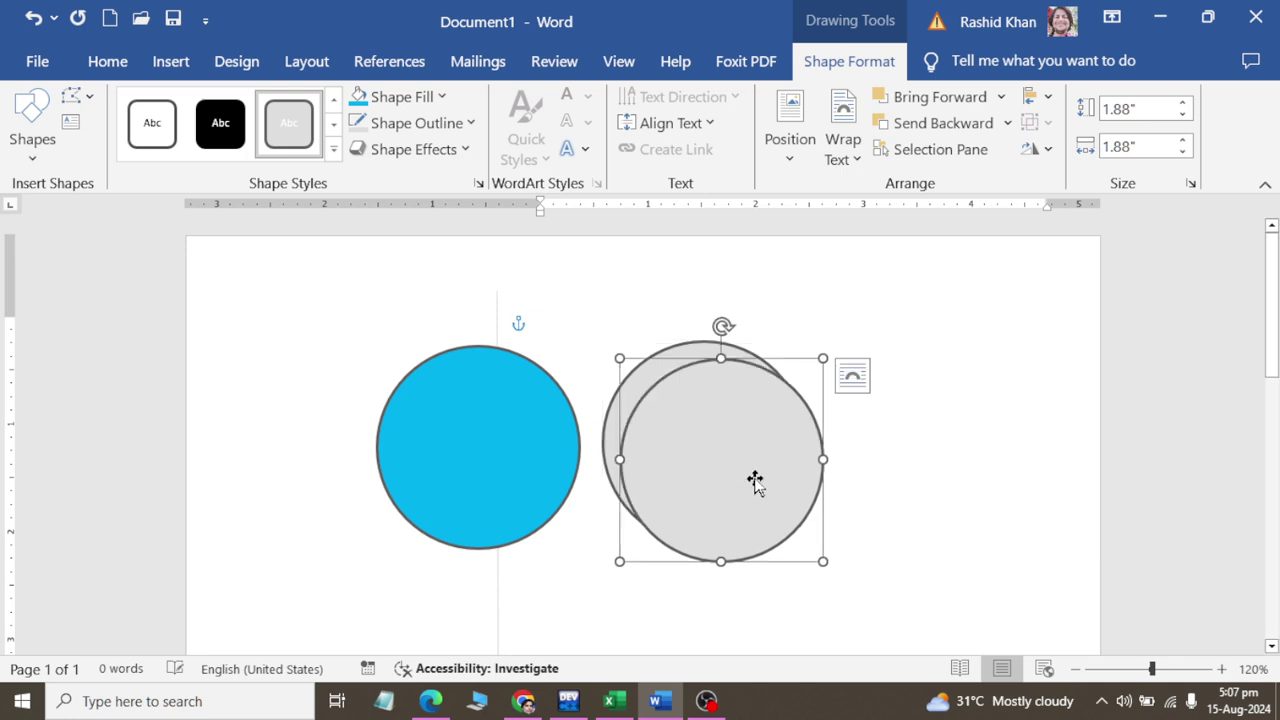
mouse_move(757, 480)
left_mouse_down()
mouse_move(586, 478)
mouse_move(608, 484)
left_mouse_up()
left_click(402, 97)
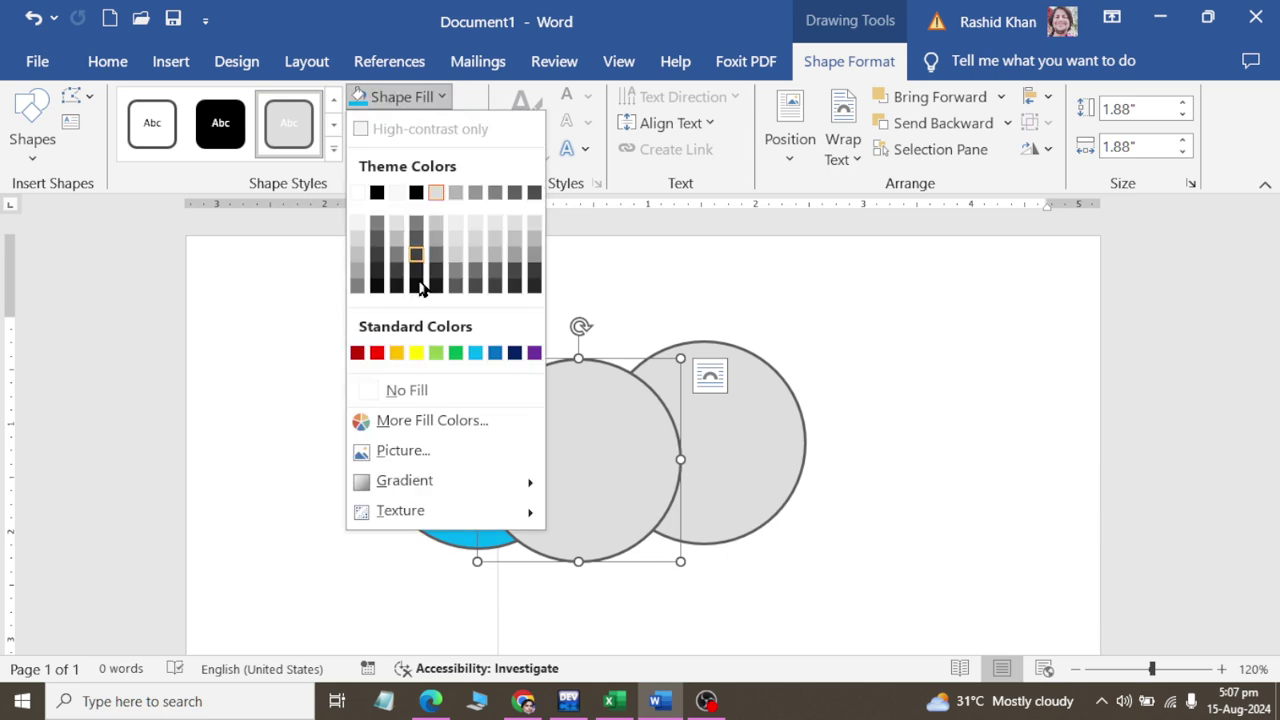
left_click(397, 353)
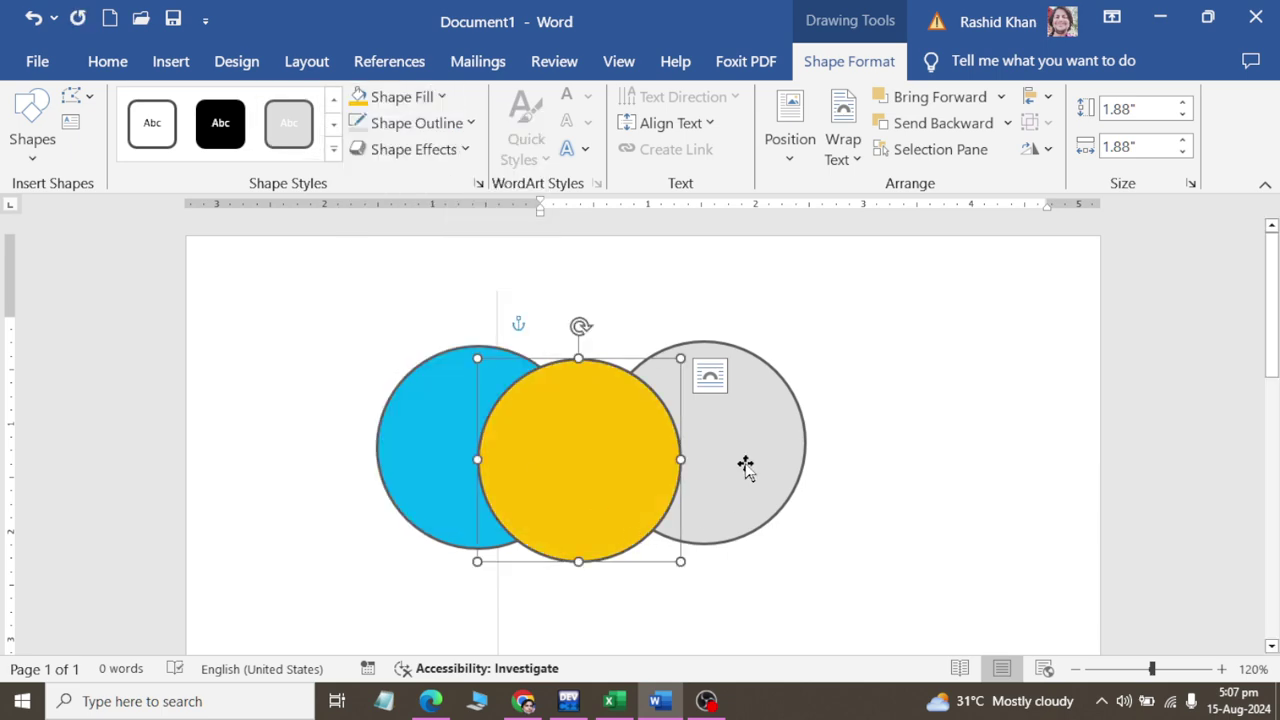
Step: Select the grey, blue and gold circles together
left_click(745, 467)
left_click(444, 470)
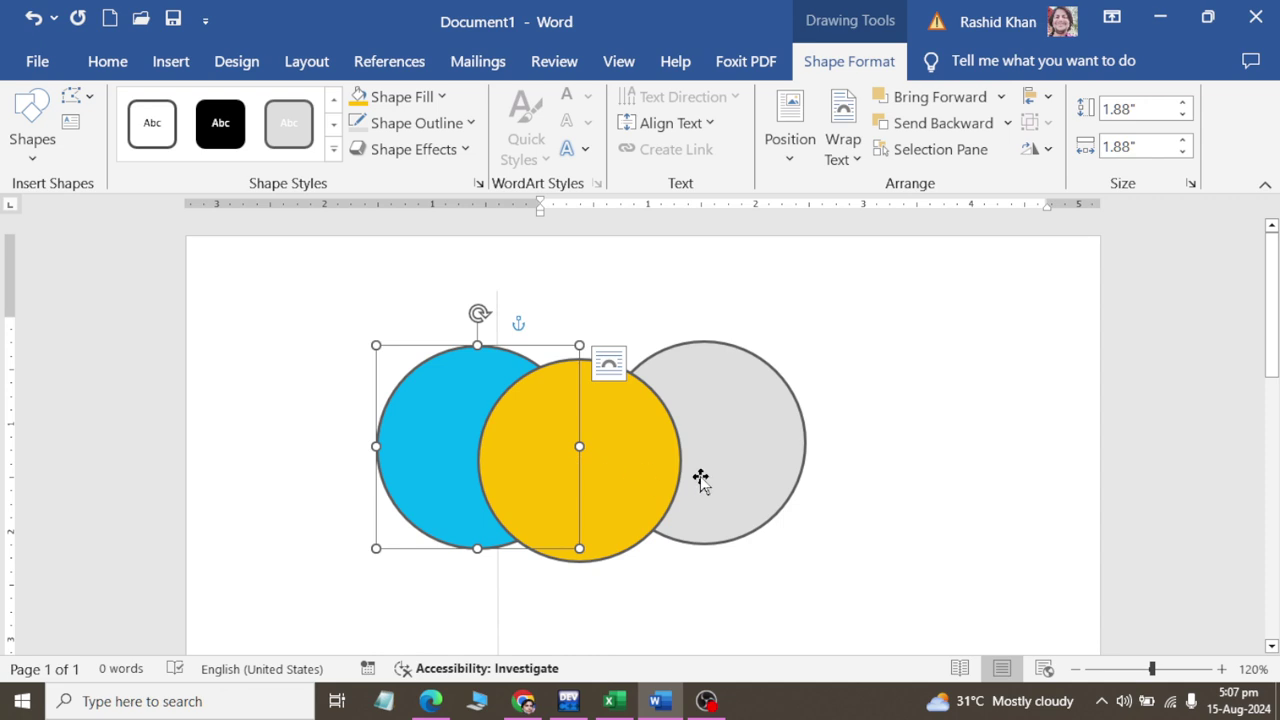
left_click(743, 448)
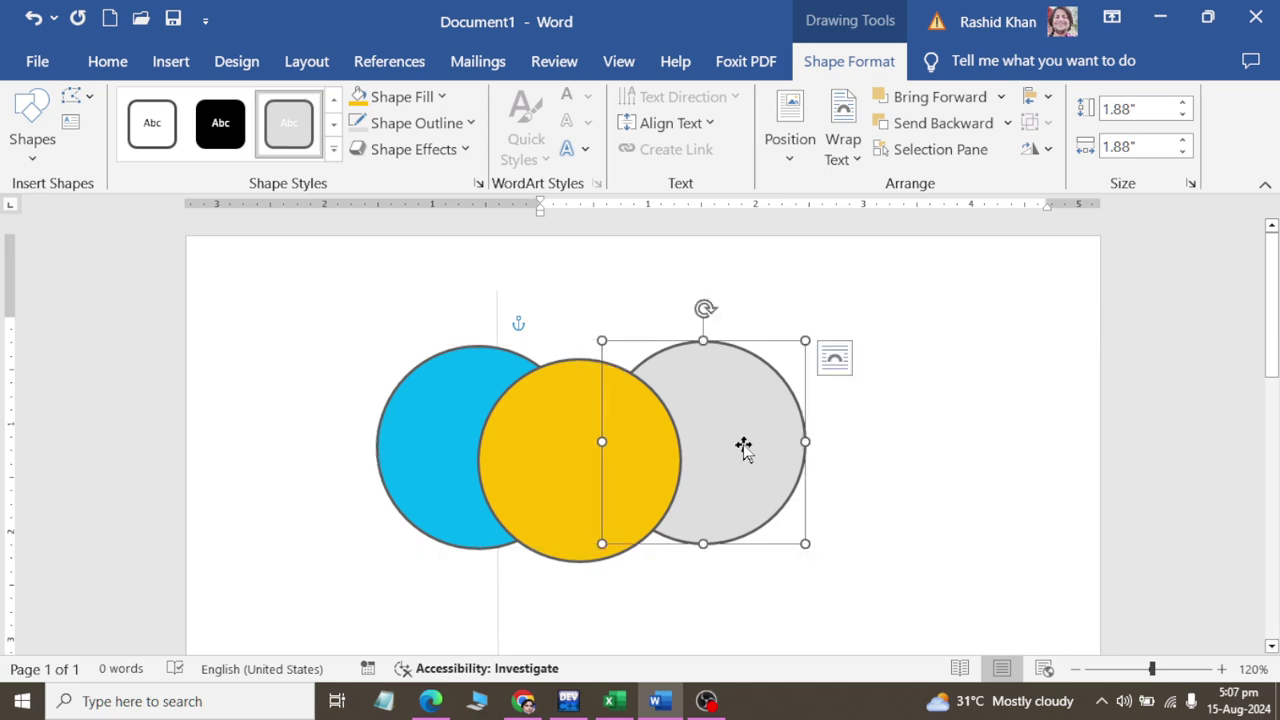
left_click(569, 471, "shift")
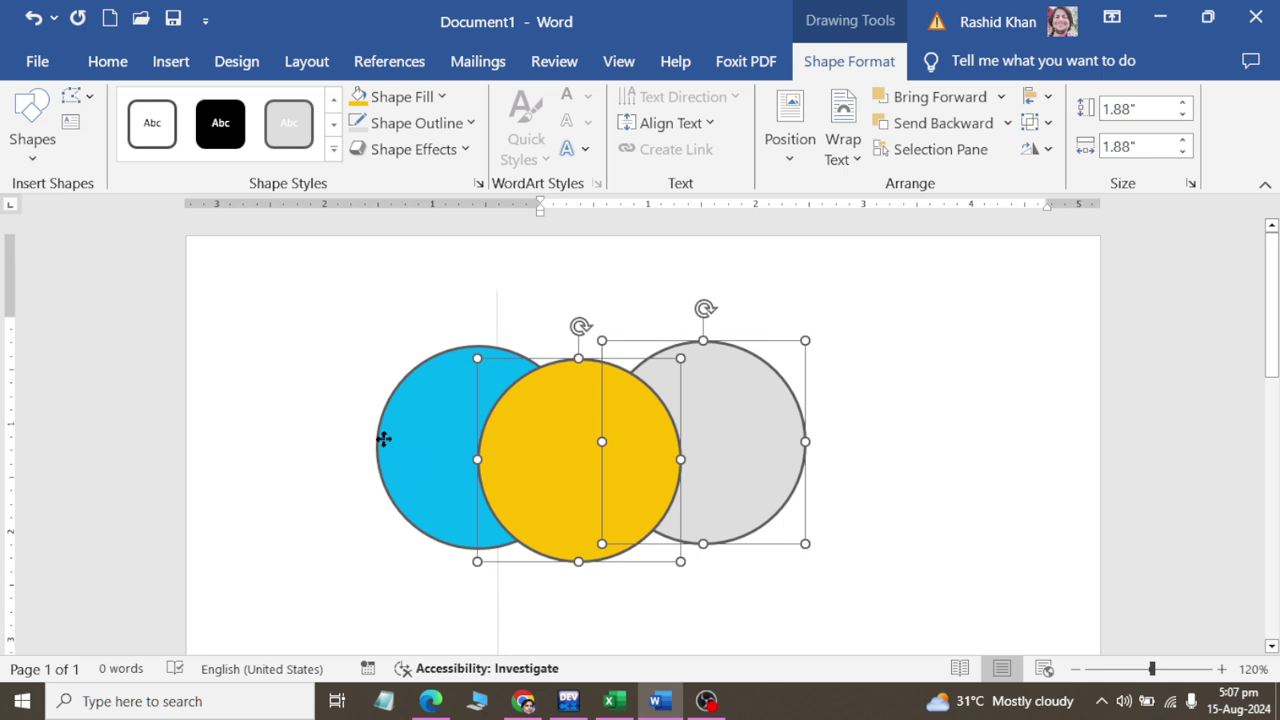
Step: Group the blue, gold and grey circles into one object
left_click(420, 430, "shift")
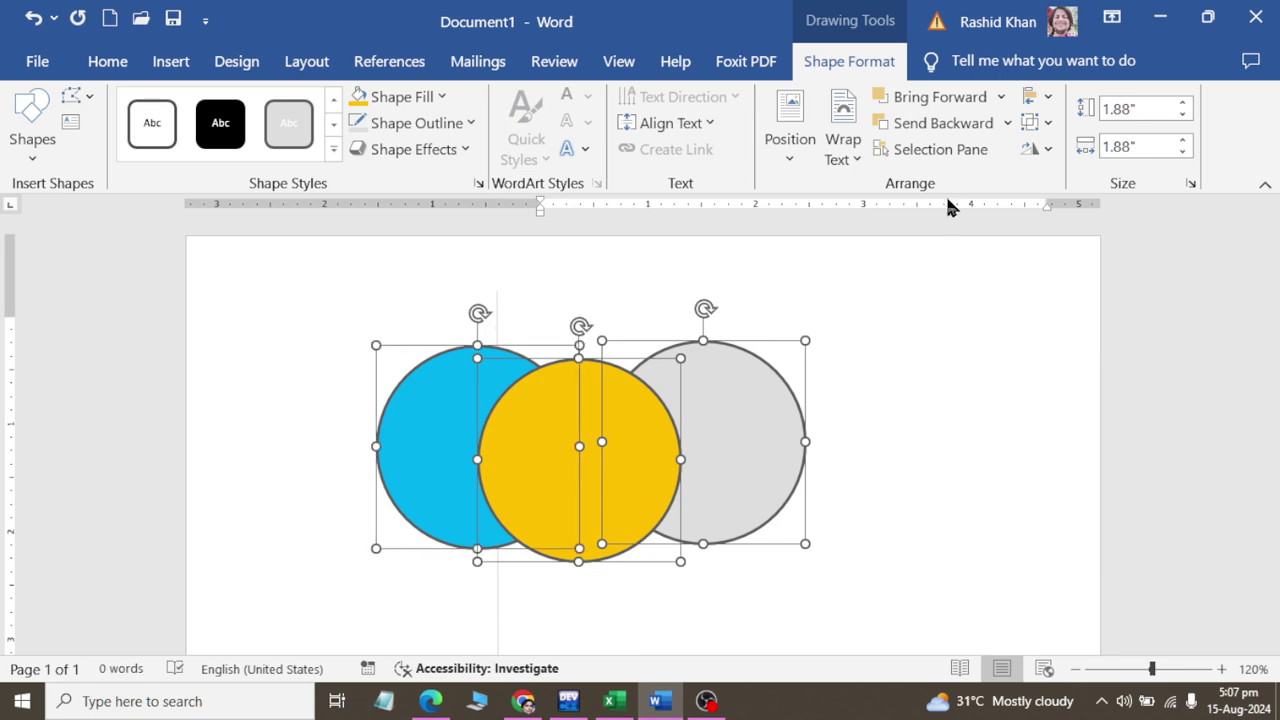
left_click(1038, 122)
left_click(1060, 153)
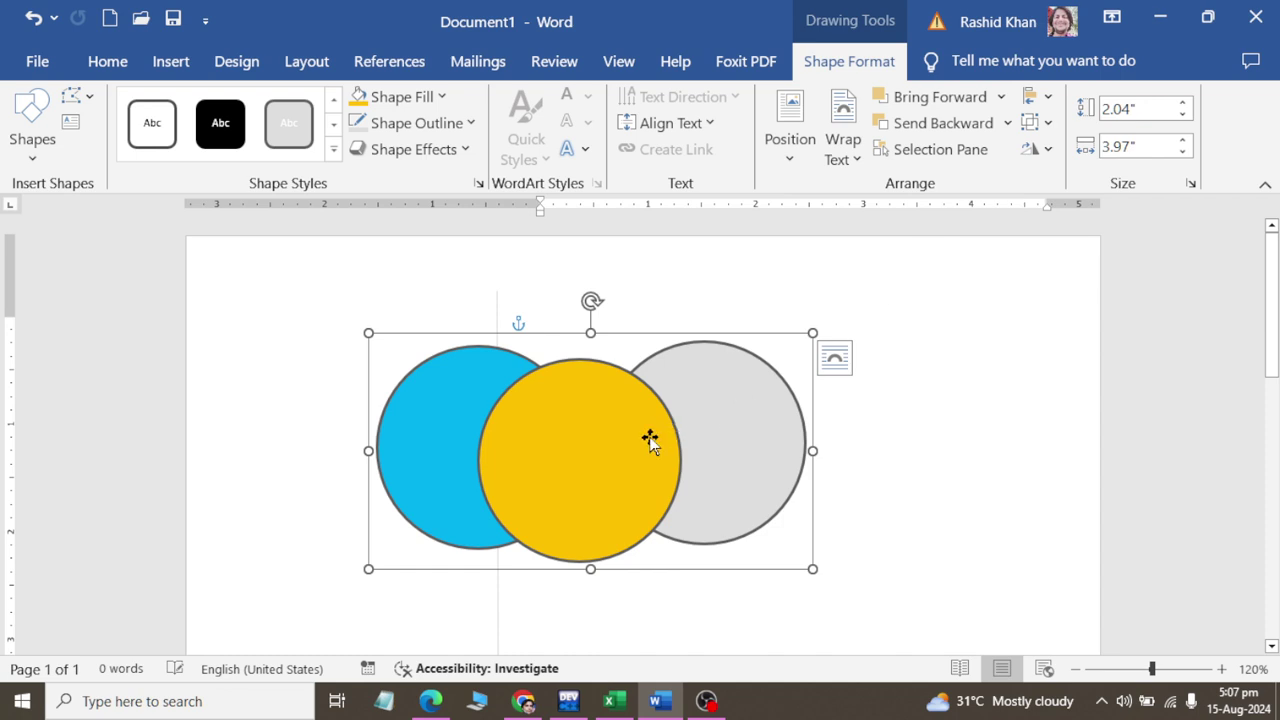
Step: Shrink the group to 1.45 by 1.38-inch ovals and move it to the page's upper right
mouse_move(649, 437)
left_mouse_down()
mouse_move(488, 437)
mouse_move(518, 423)
left_mouse_up()
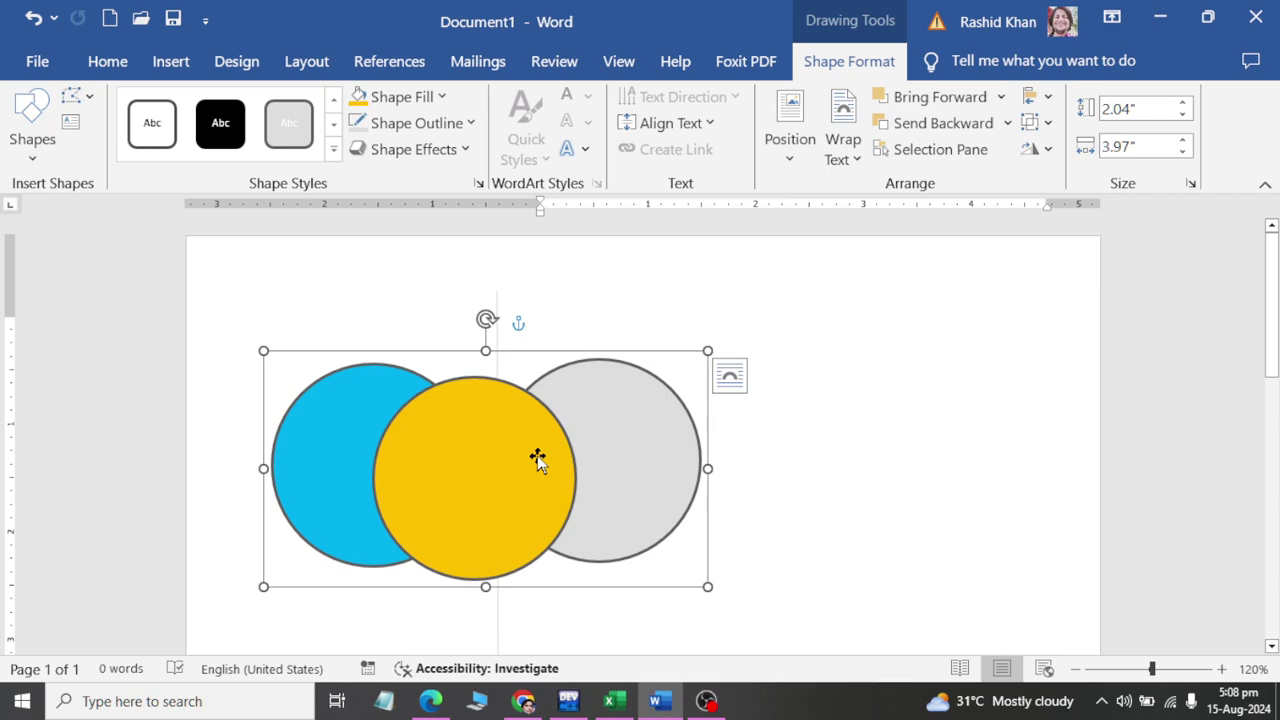
mouse_move(707, 587)
left_mouse_down()
mouse_move(541, 506)
mouse_move(468, 498)
left_mouse_up()
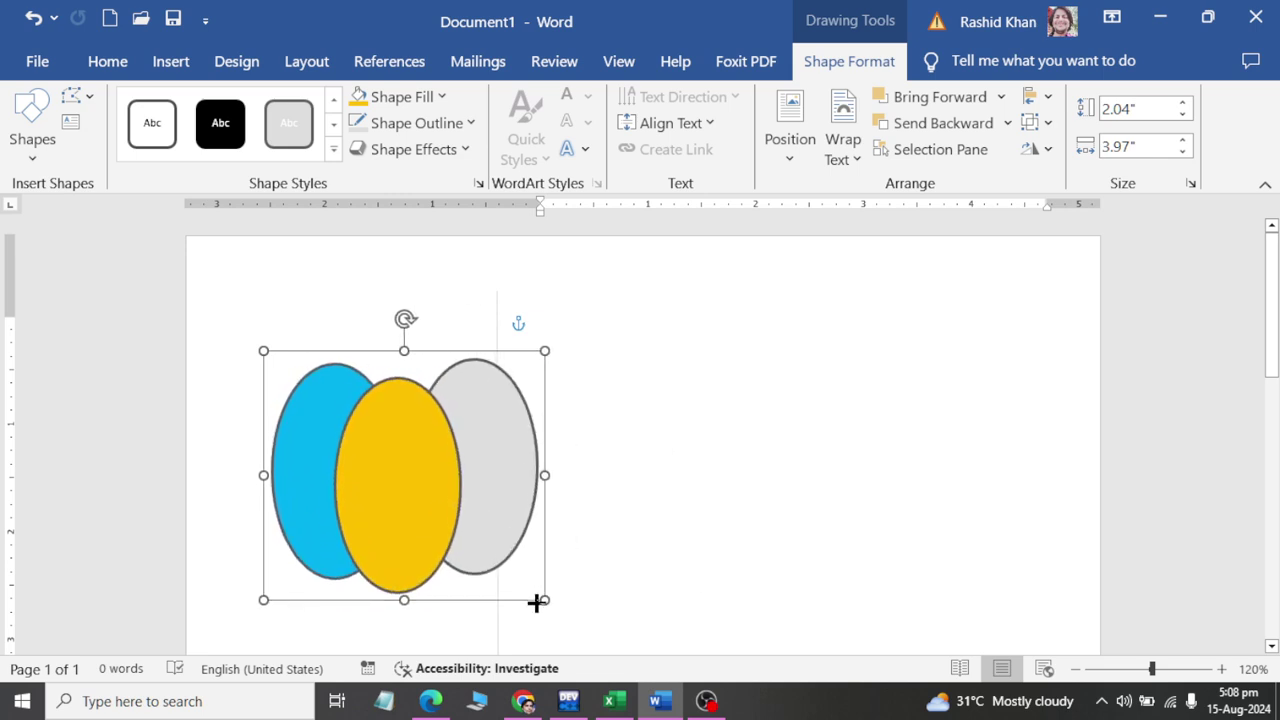
left_click_drag(468, 498, 426, 521)
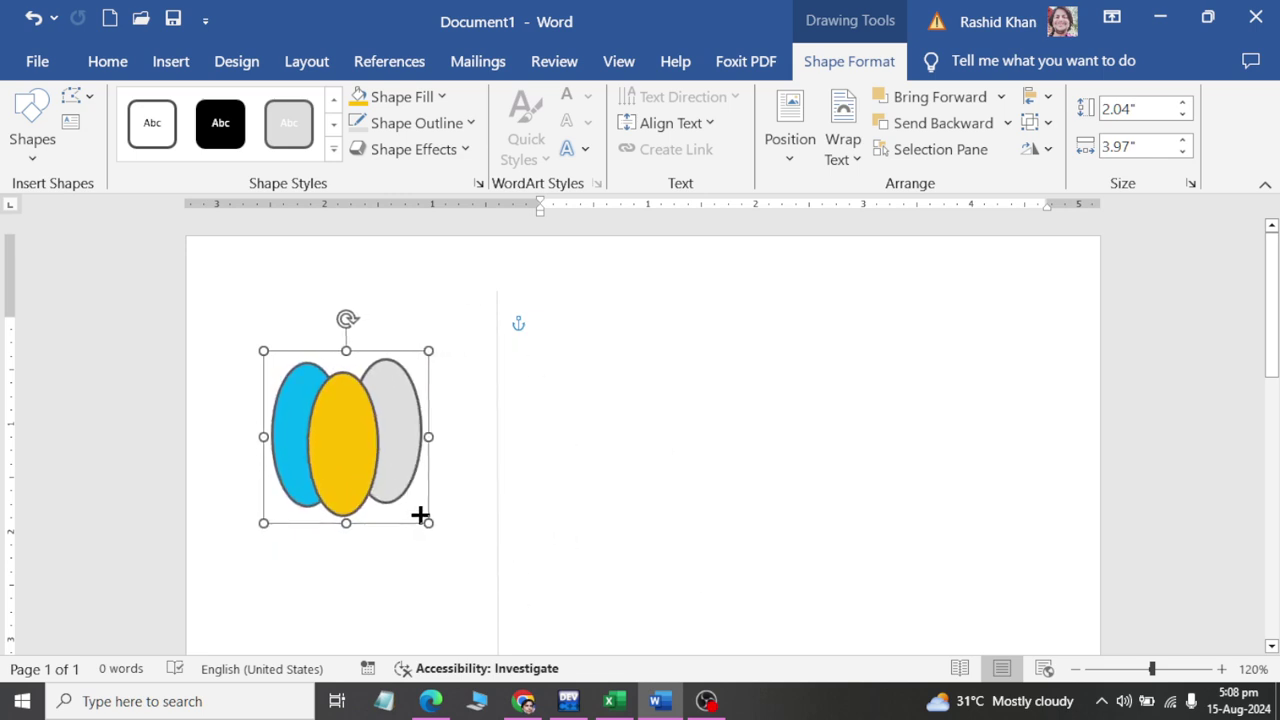
left_click_drag(335, 447, 920, 406)
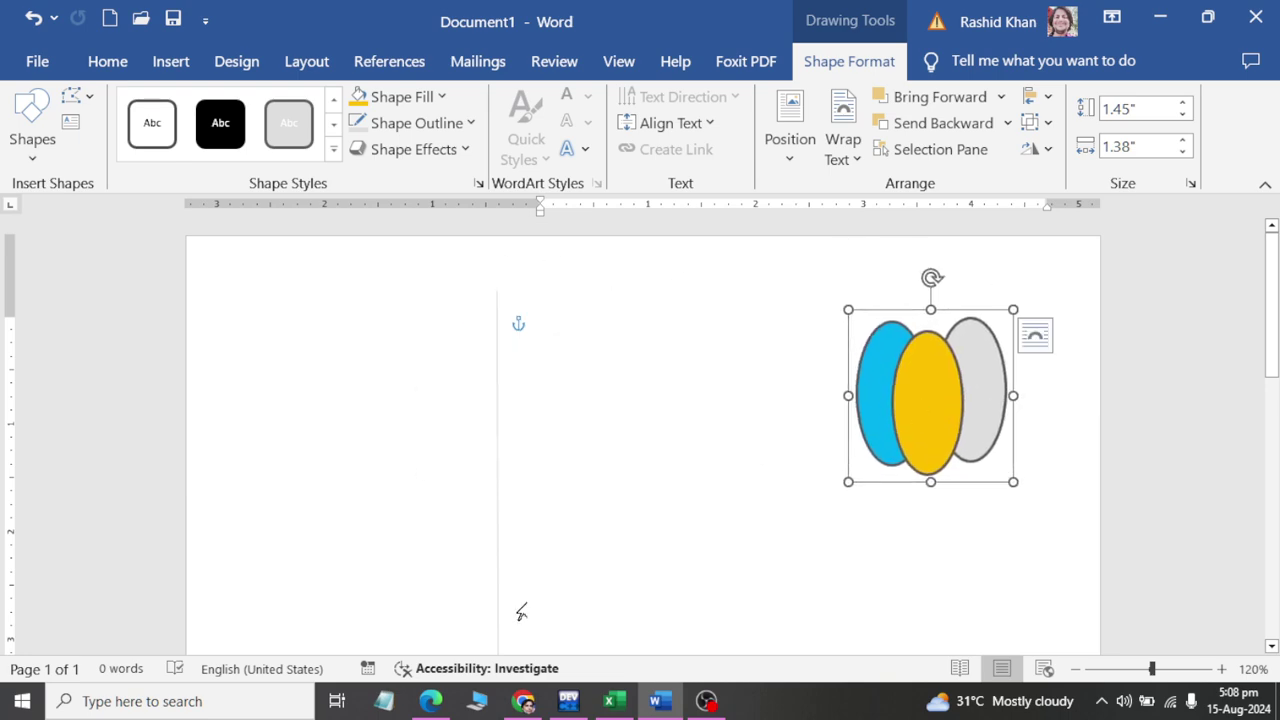
Step: Duplicate the oval group, move the copy to the left side, and ungroup it
key("ctrl+d")
left_click_drag(909, 414, 367, 422)
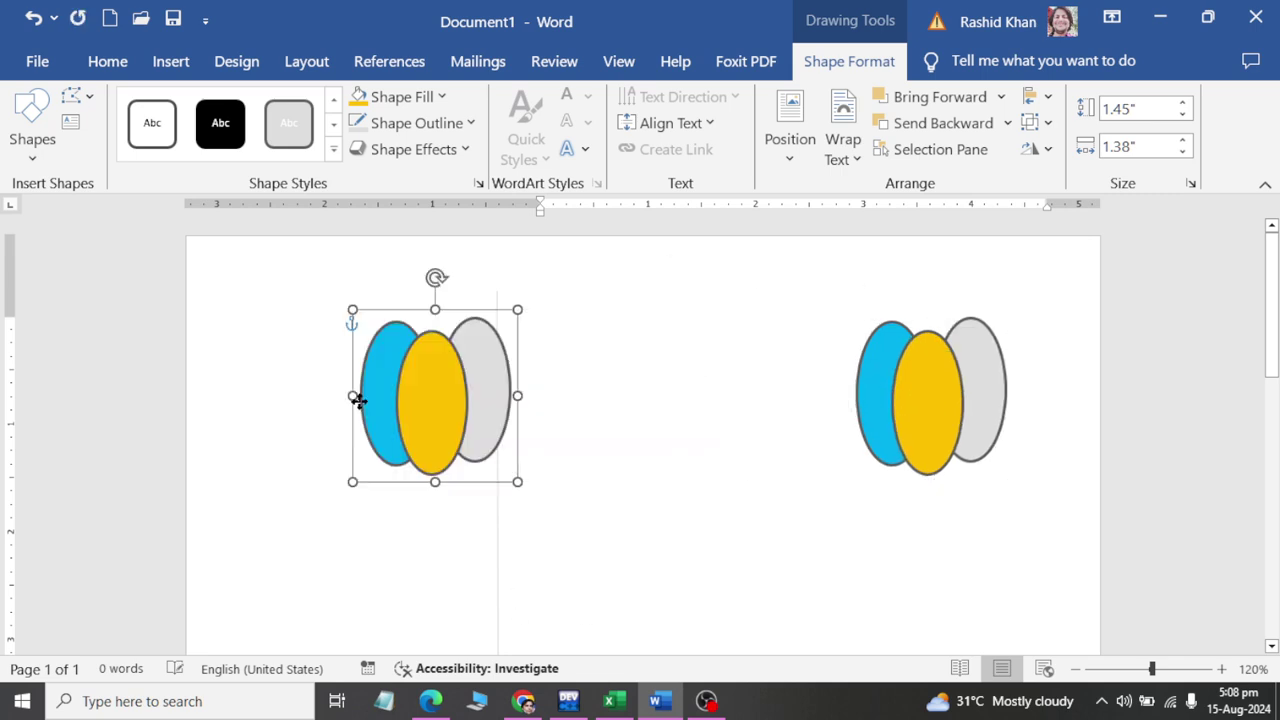
left_click(1035, 123)
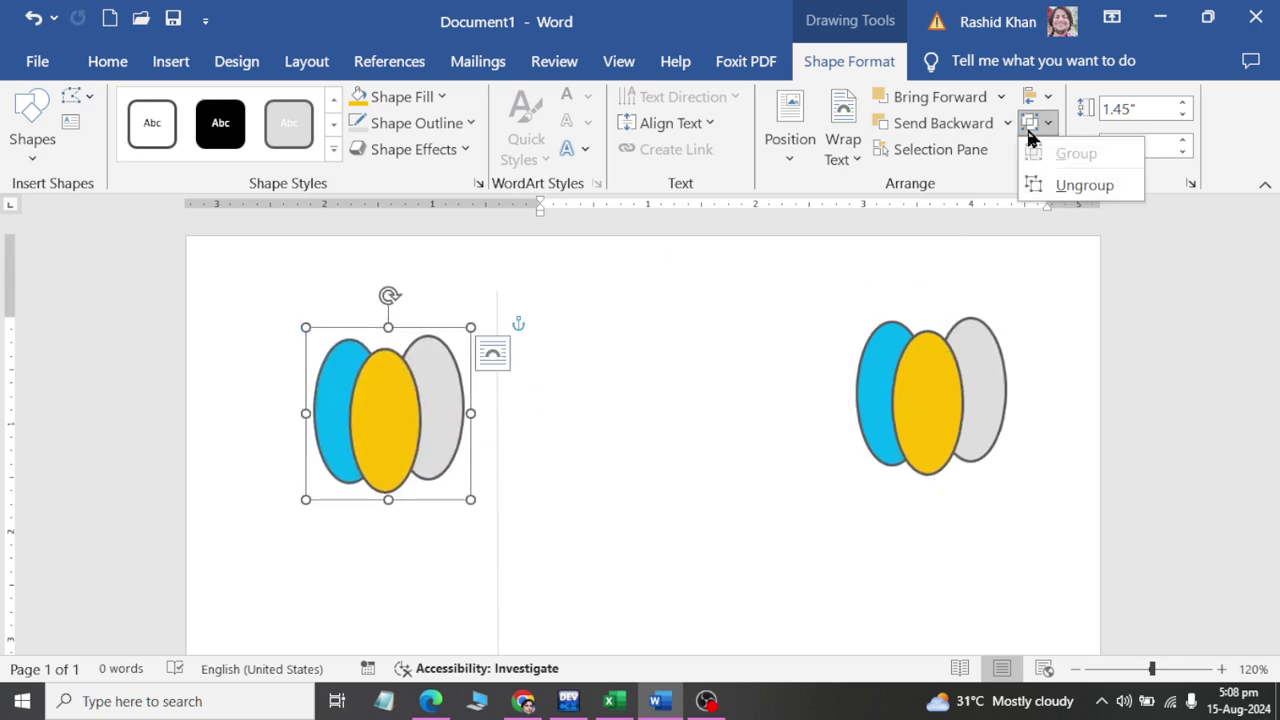
left_click(1084, 185)
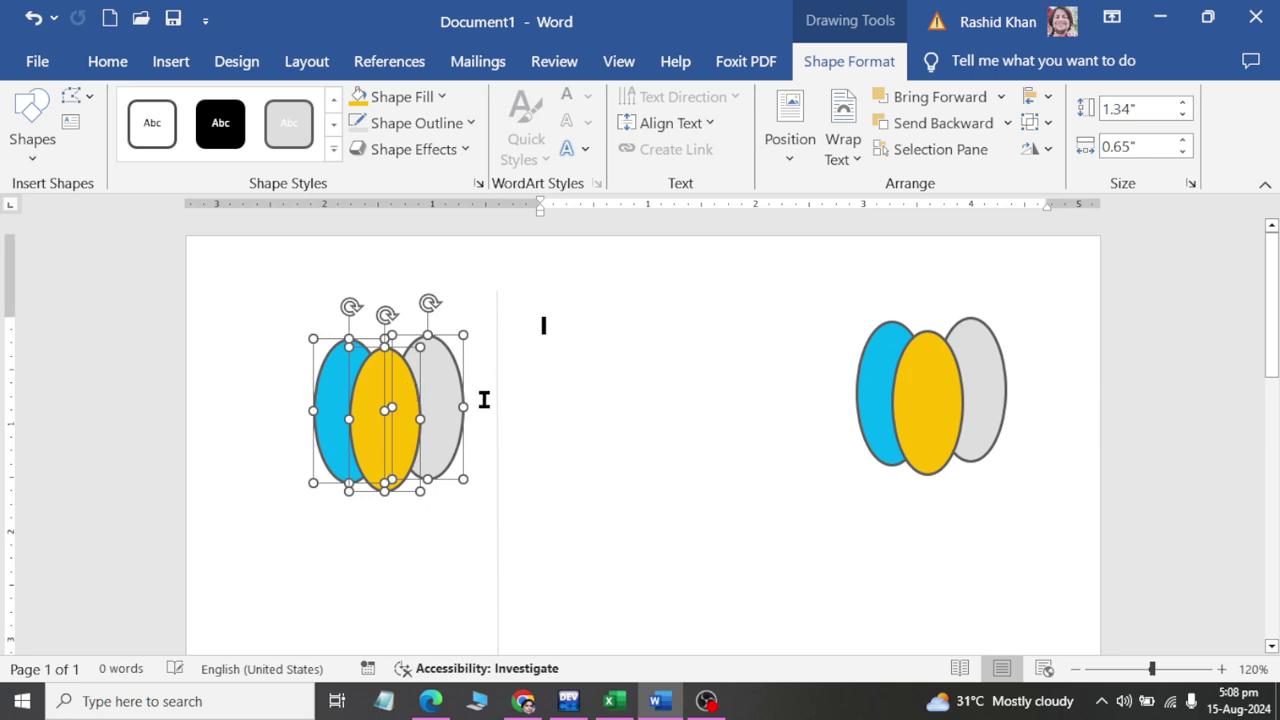
Step: Spread the yellow, grey and blue ovals apart, then select all three
left_click(390, 532)
left_click(453, 460)
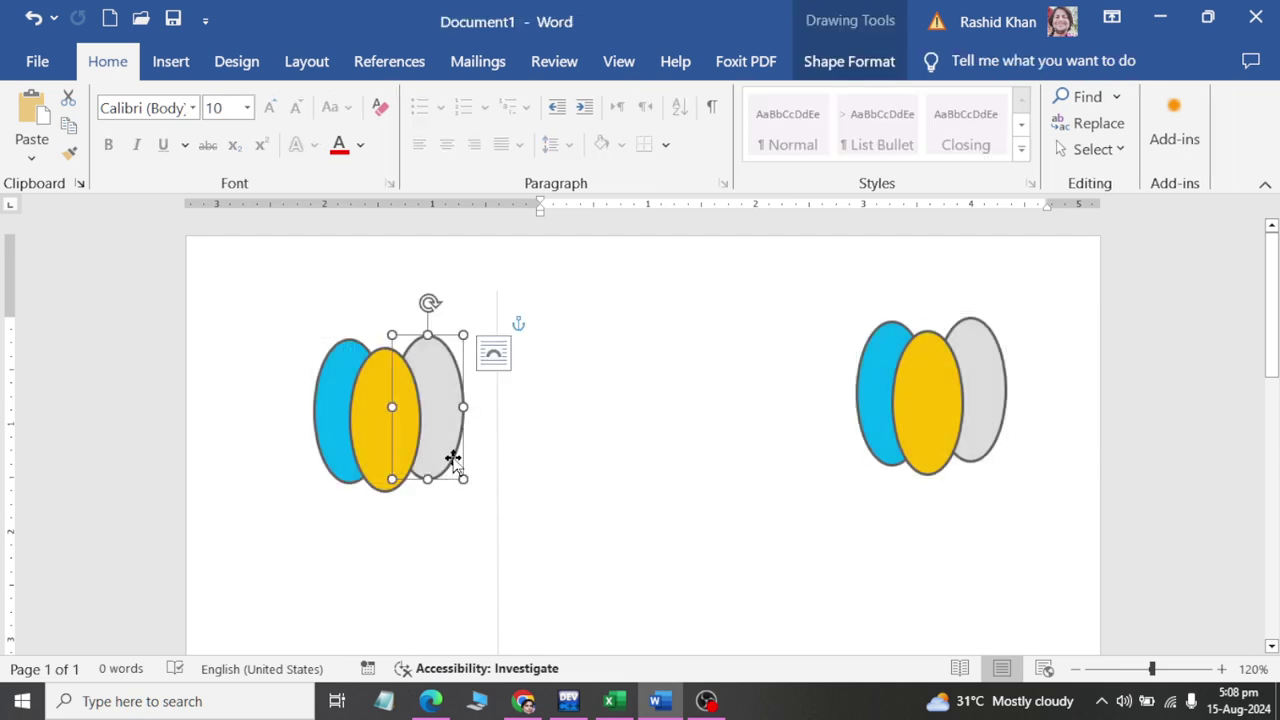
left_click_drag(453, 460, 506, 514)
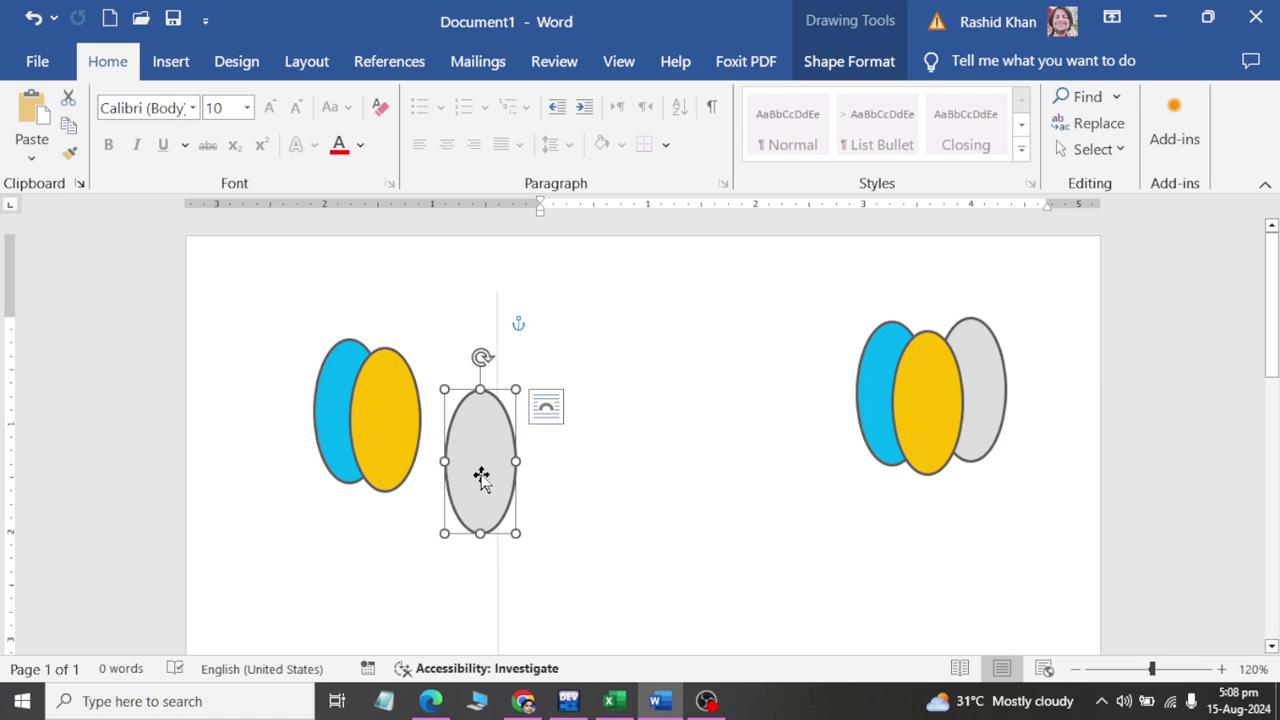
left_click_drag(480, 477, 463, 506)
left_click_drag(397, 418, 348, 535)
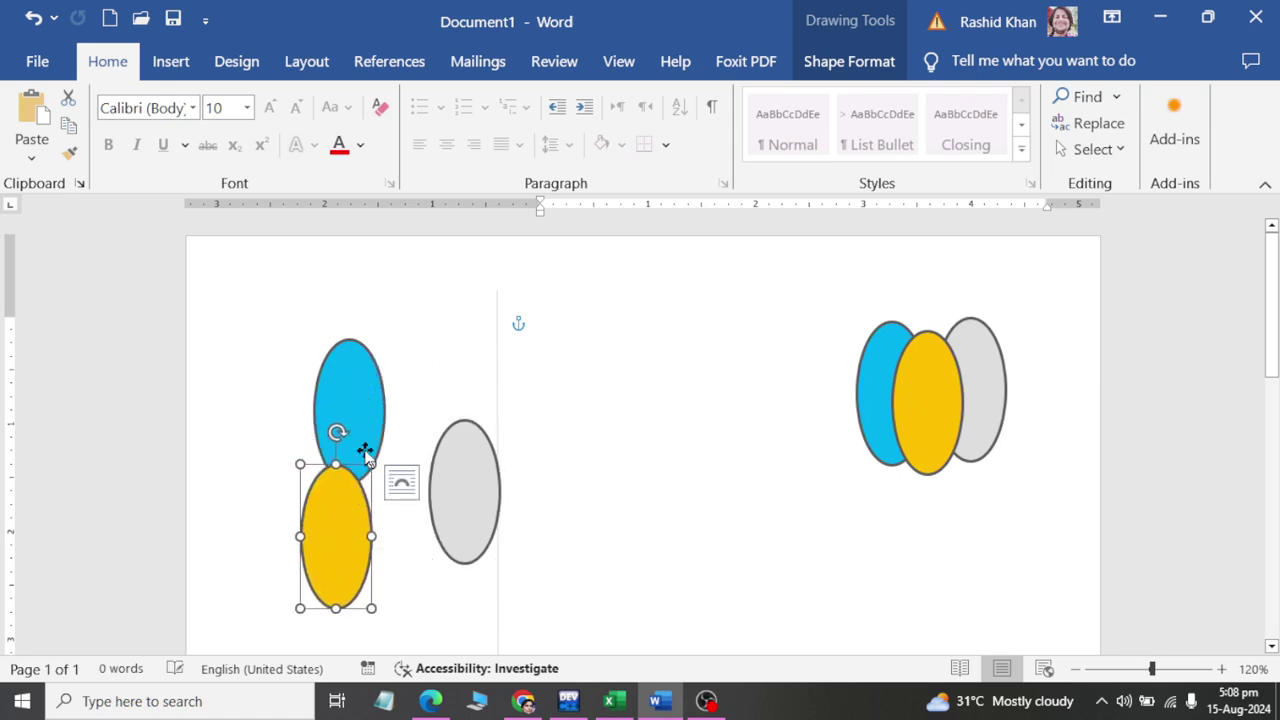
left_click_drag(370, 401, 597, 474)
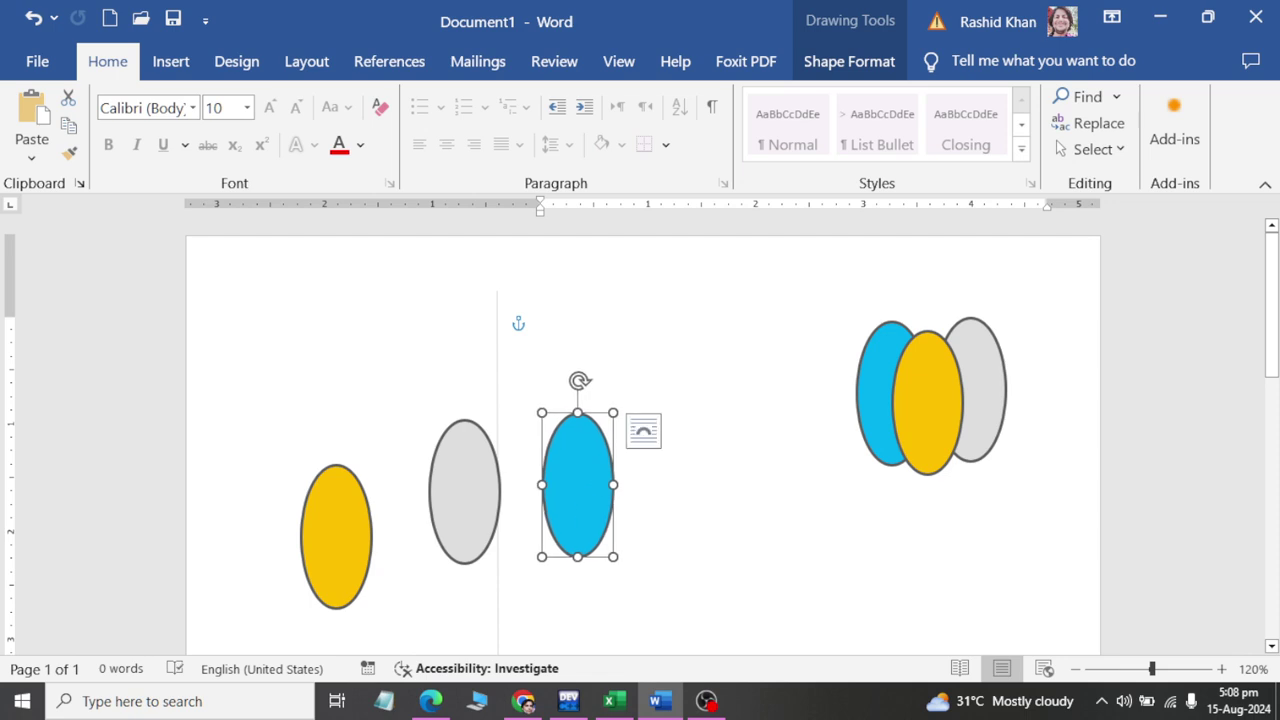
left_click(478, 478, "shift")
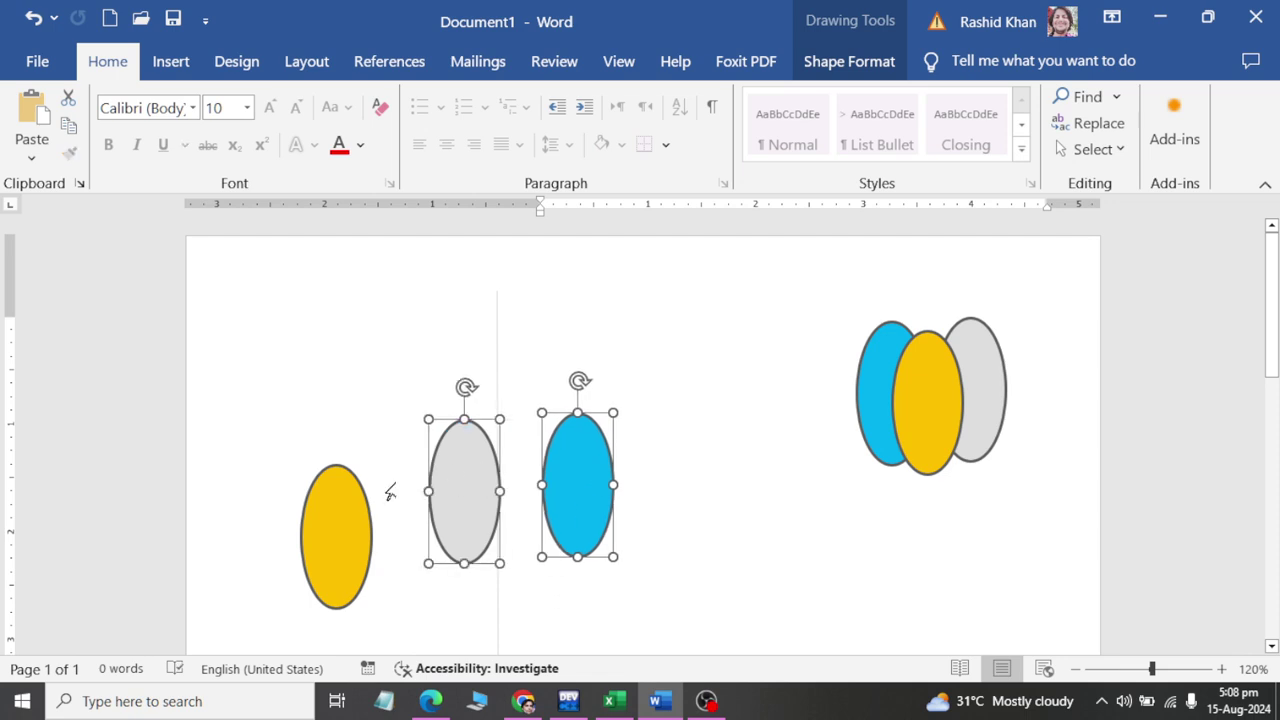
left_click(337, 495, "shift")
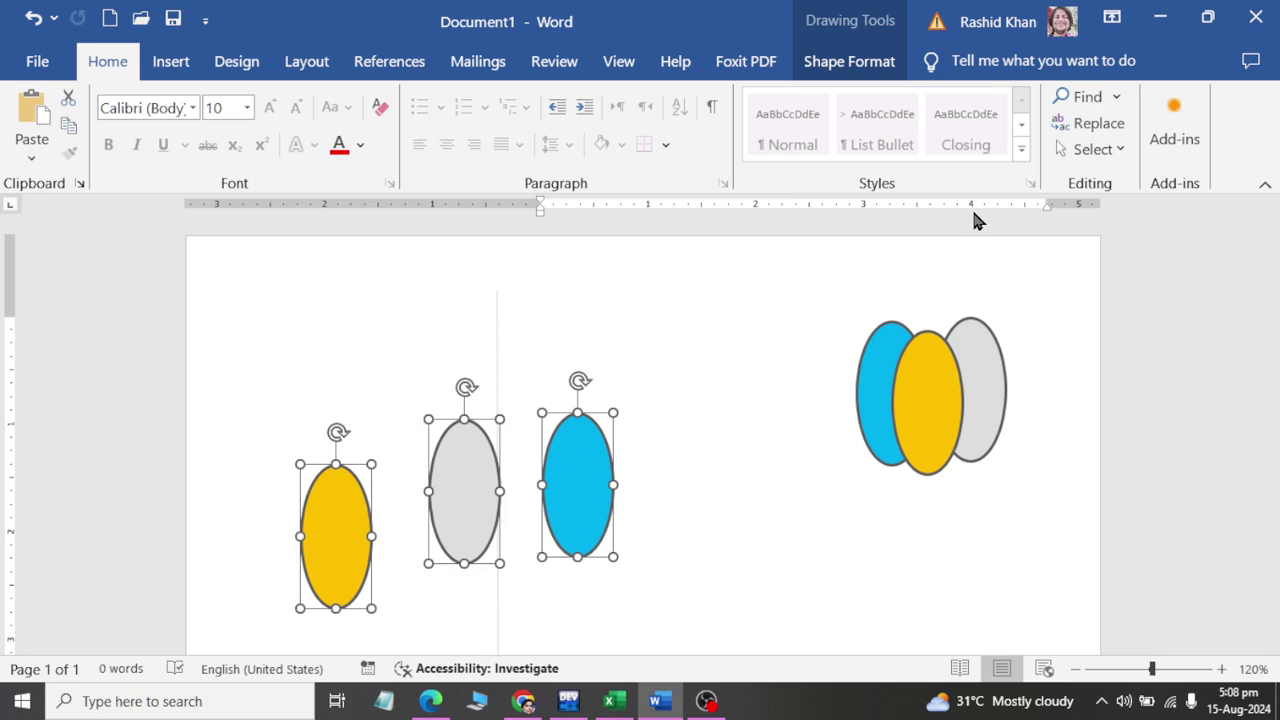
Step: Middle-align the yellow, grey and blue ellipses after trying and undoing top and bottom alignment
left_click(831, 61)
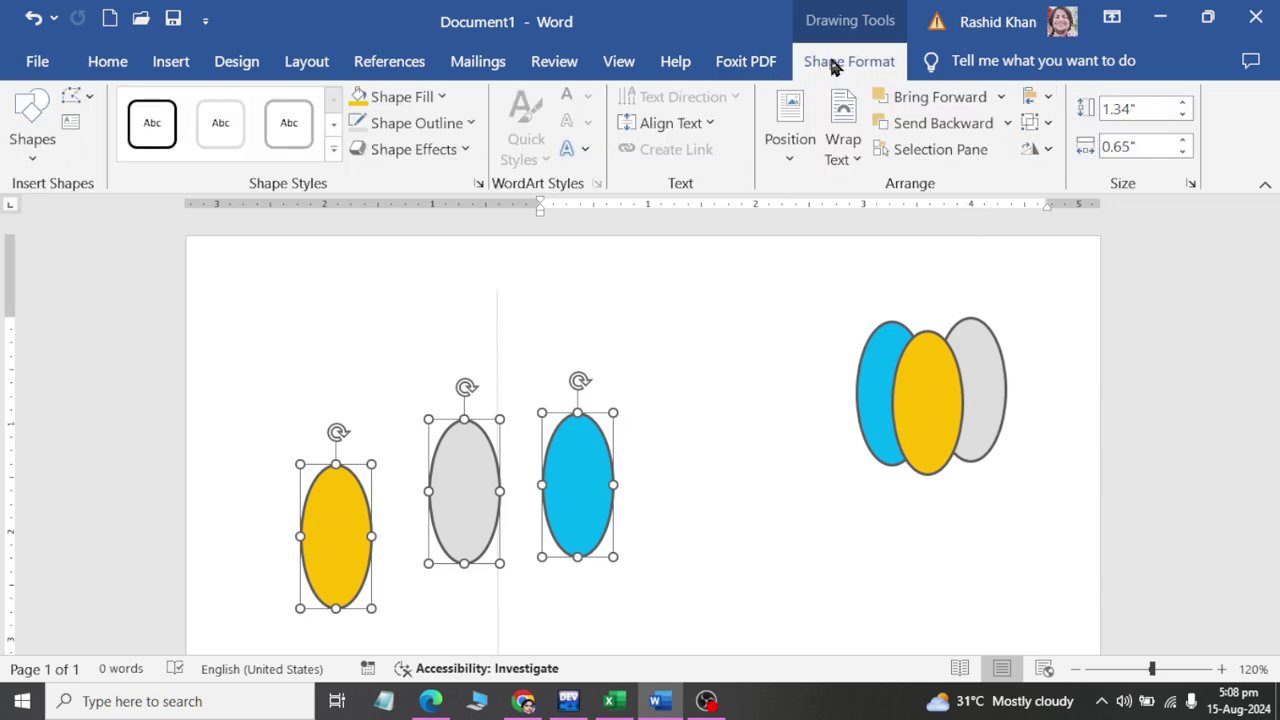
left_click(1048, 97)
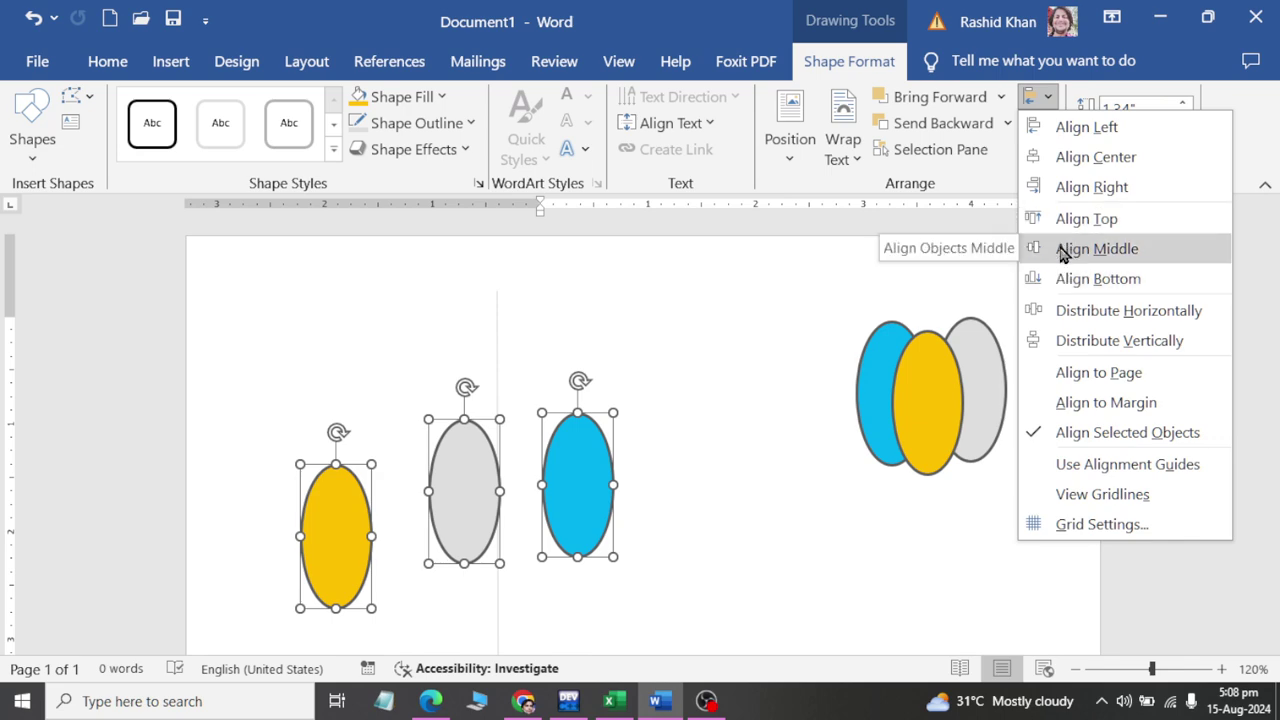
left_click(1068, 235)
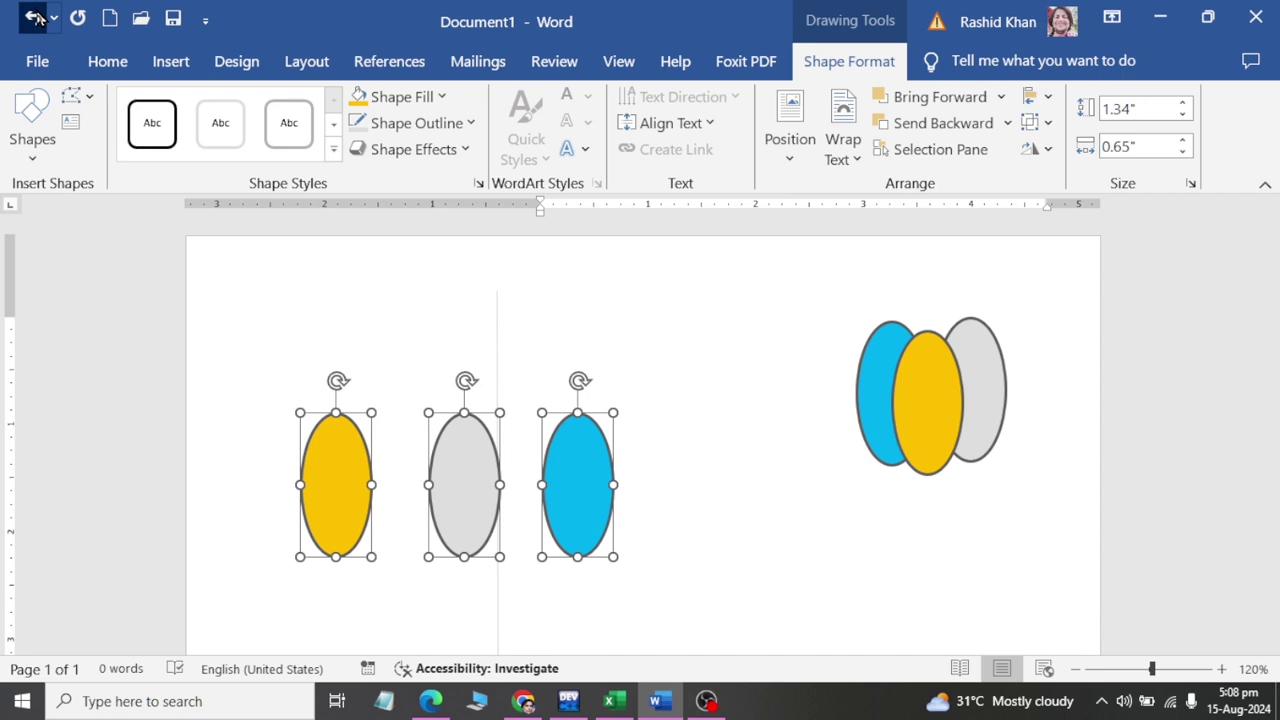
key("ctrl+z")
left_click(1047, 97)
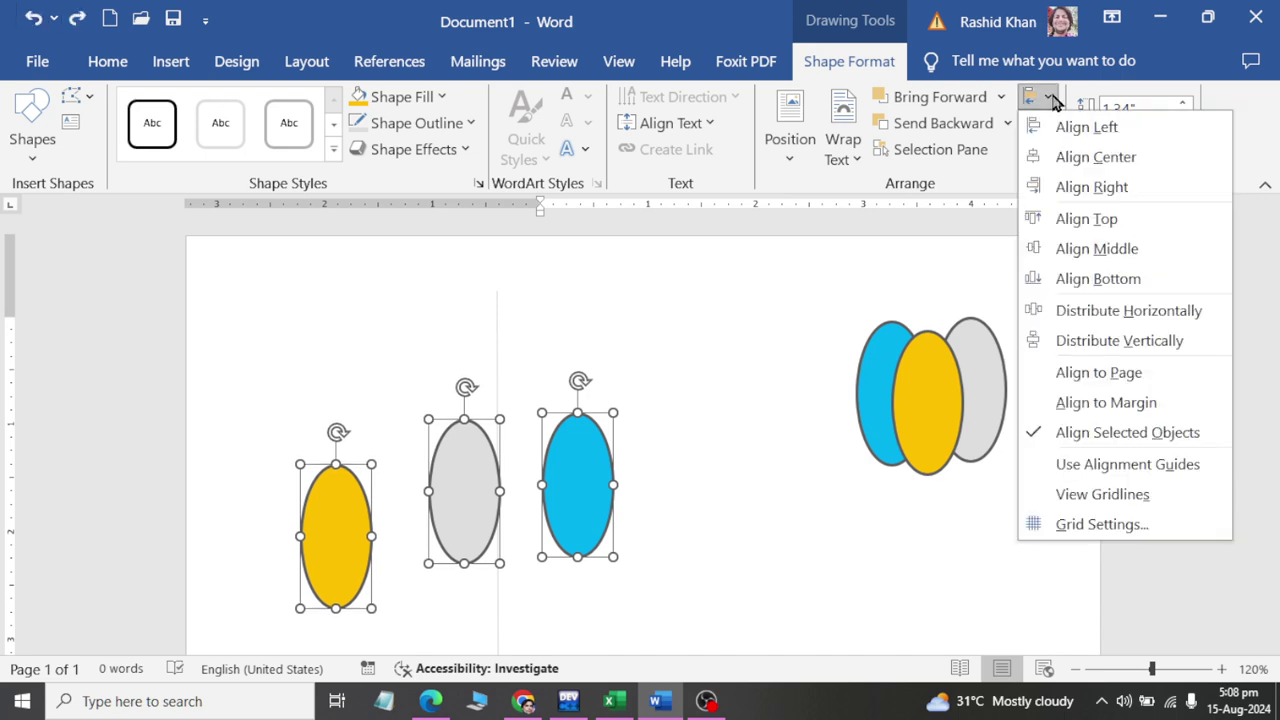
key("Escape")
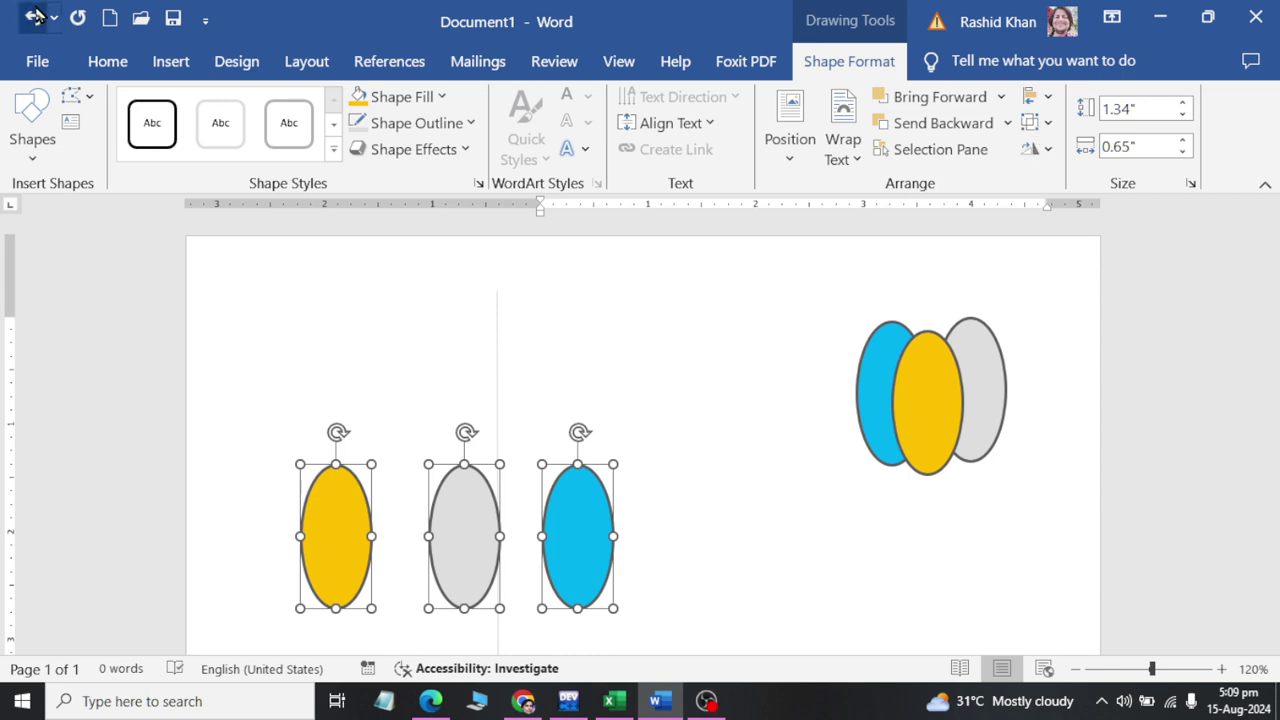
key("ctrl+z")
left_click(1052, 103)
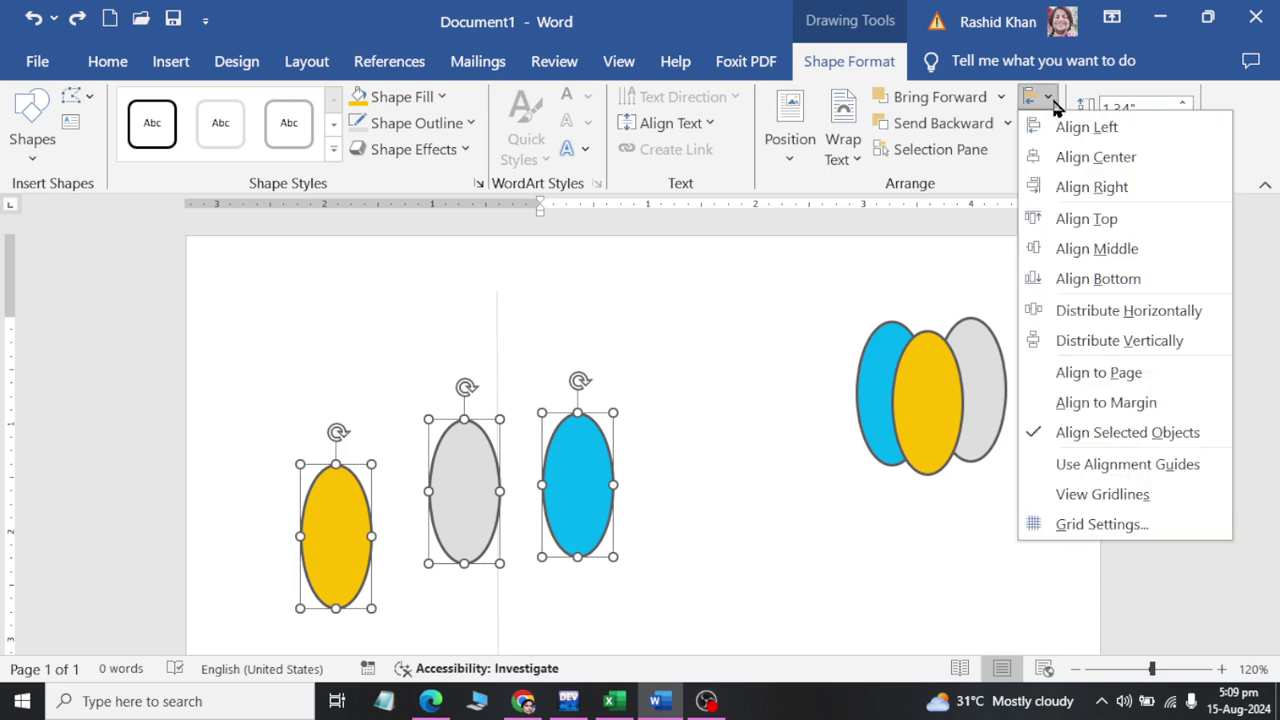
left_click(1105, 257)
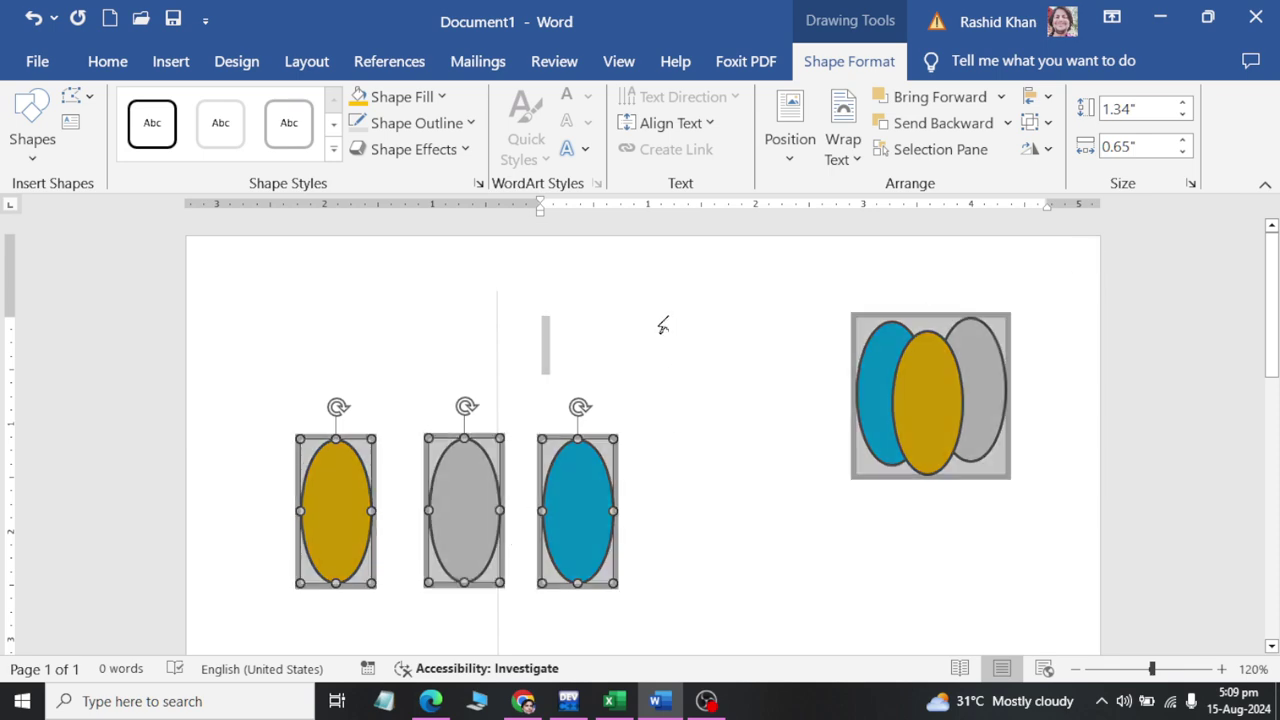
left_click(1015, 567)
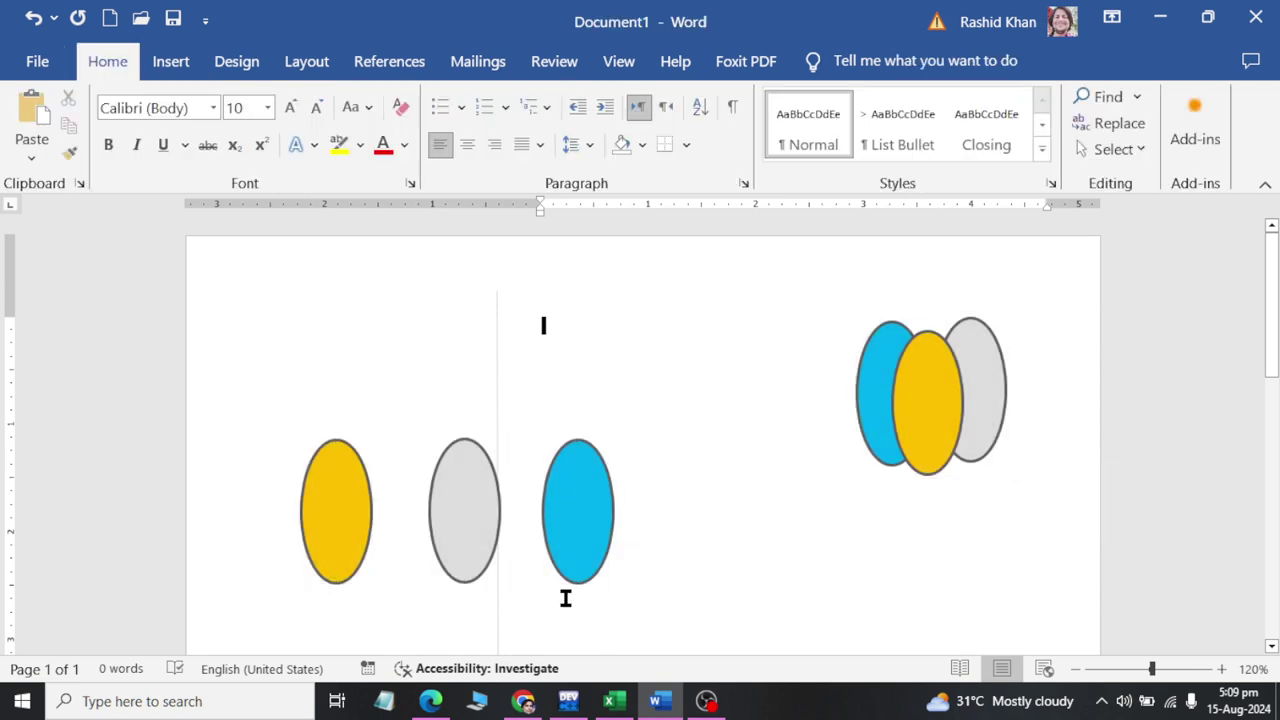
Step: Nudge the blue ellipse left and Ctrl-drag a copy of the yellow ellipse beside it
left_click(568, 545)
left_click_drag(568, 545, 553, 545)
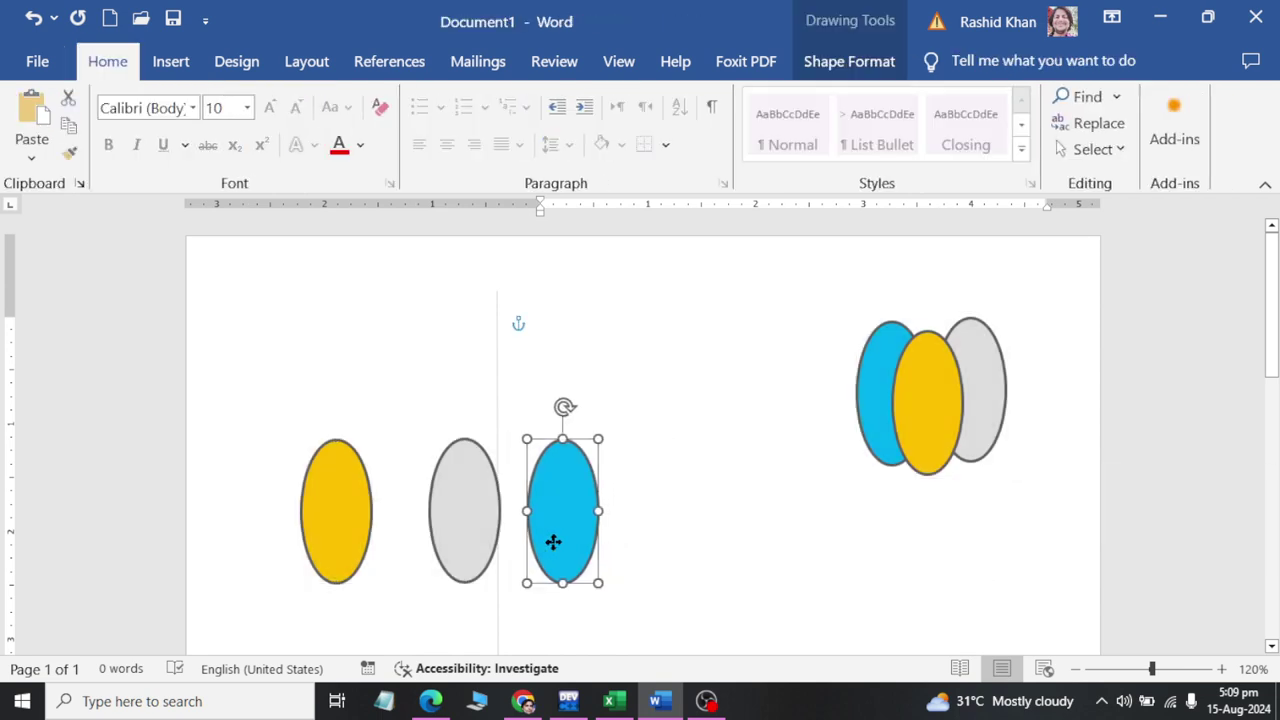
left_click(358, 539)
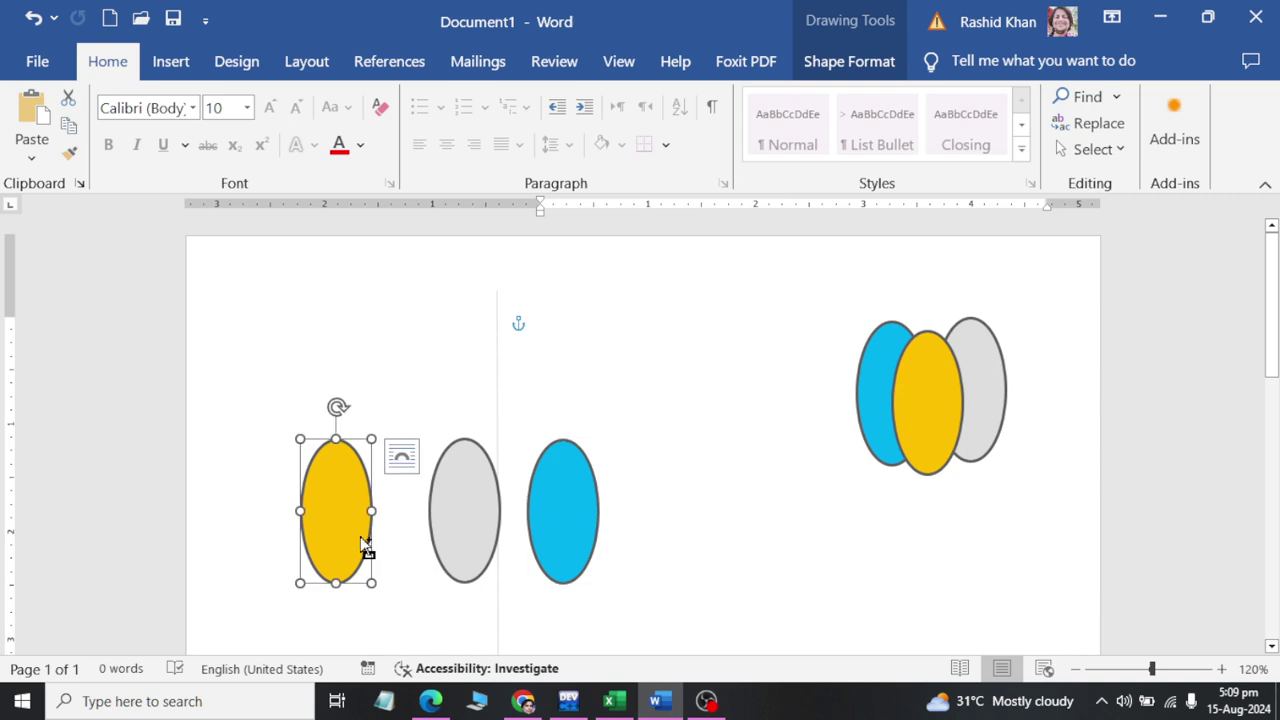
mouse_move(360, 538)
left_mouse_down("ctrl")
mouse_move(650, 545)
mouse_move(654, 523)
left_mouse_up("ctrl")
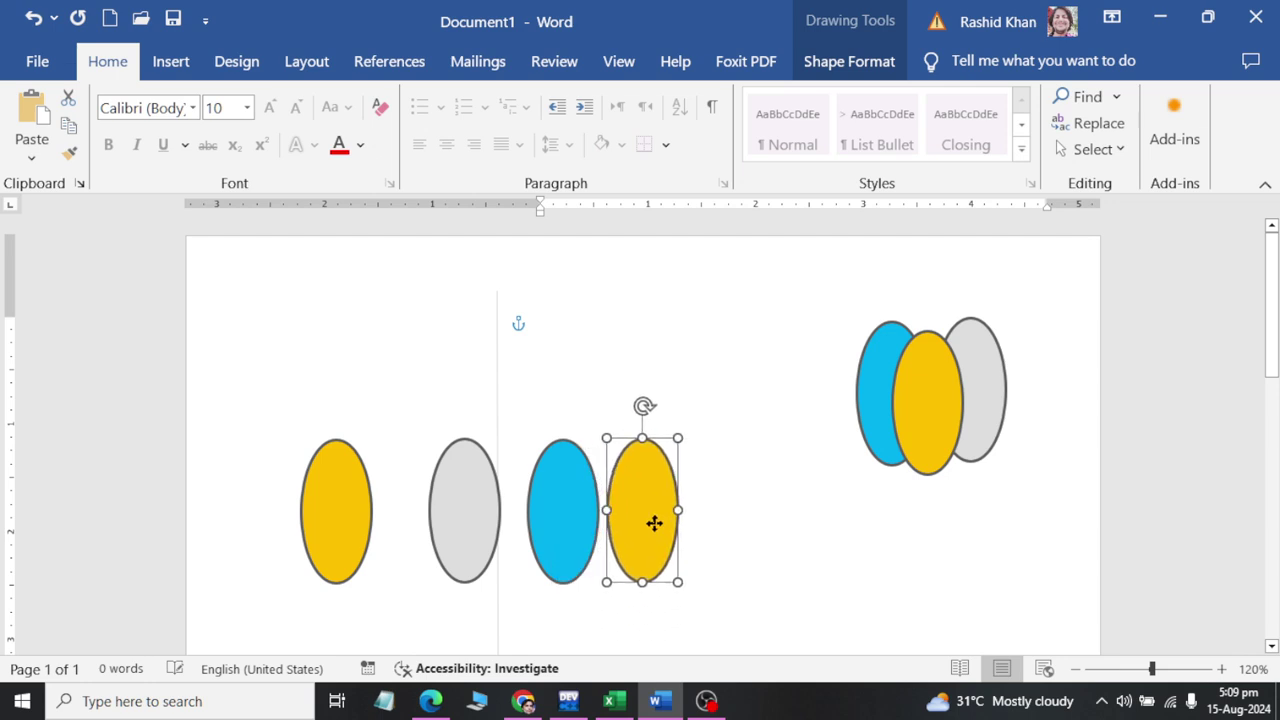
Step: Select all four ellipses and top-align them
left_click(560, 525, "shift")
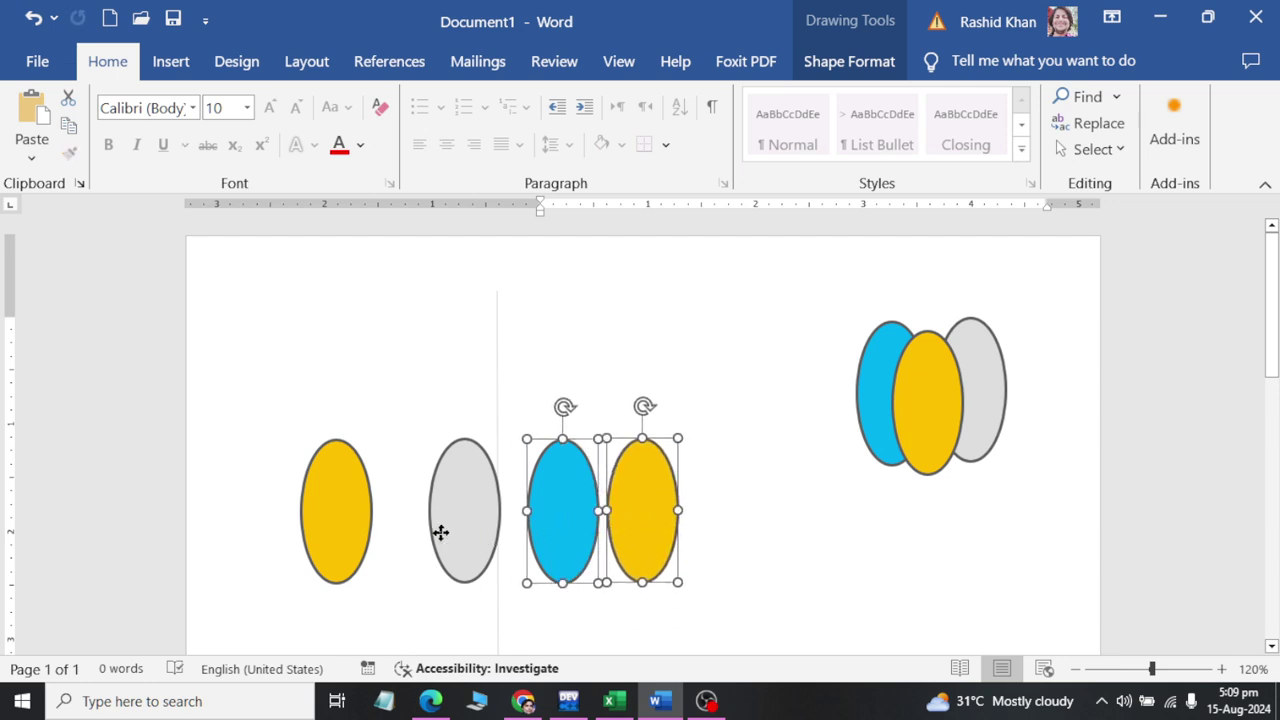
left_click(464, 530, "shift")
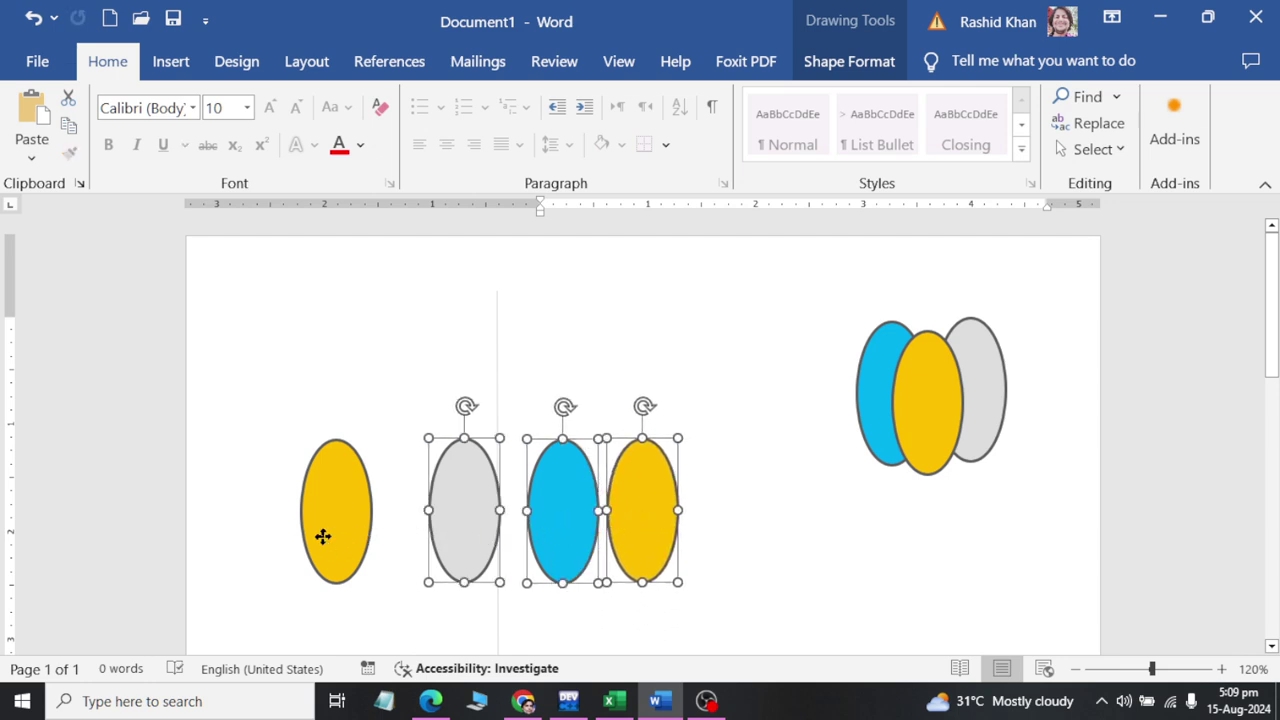
left_click(323, 540, "shift")
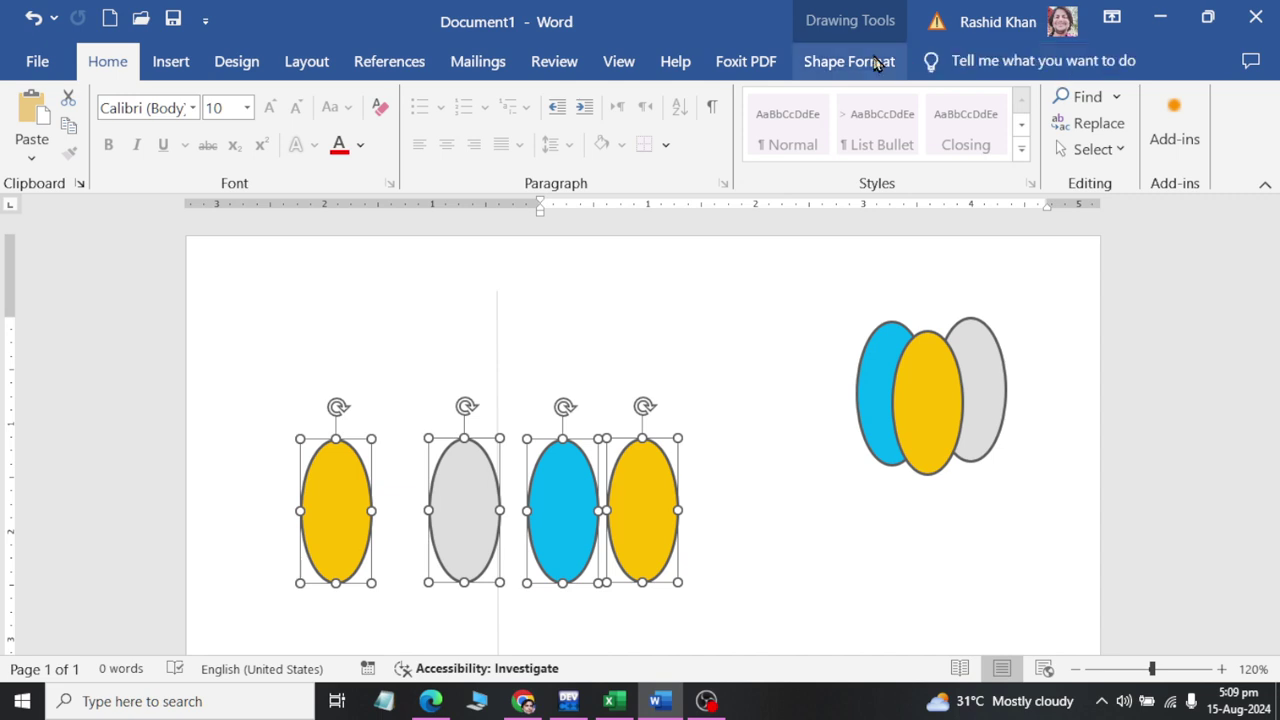
left_click(880, 62)
left_click(1045, 100)
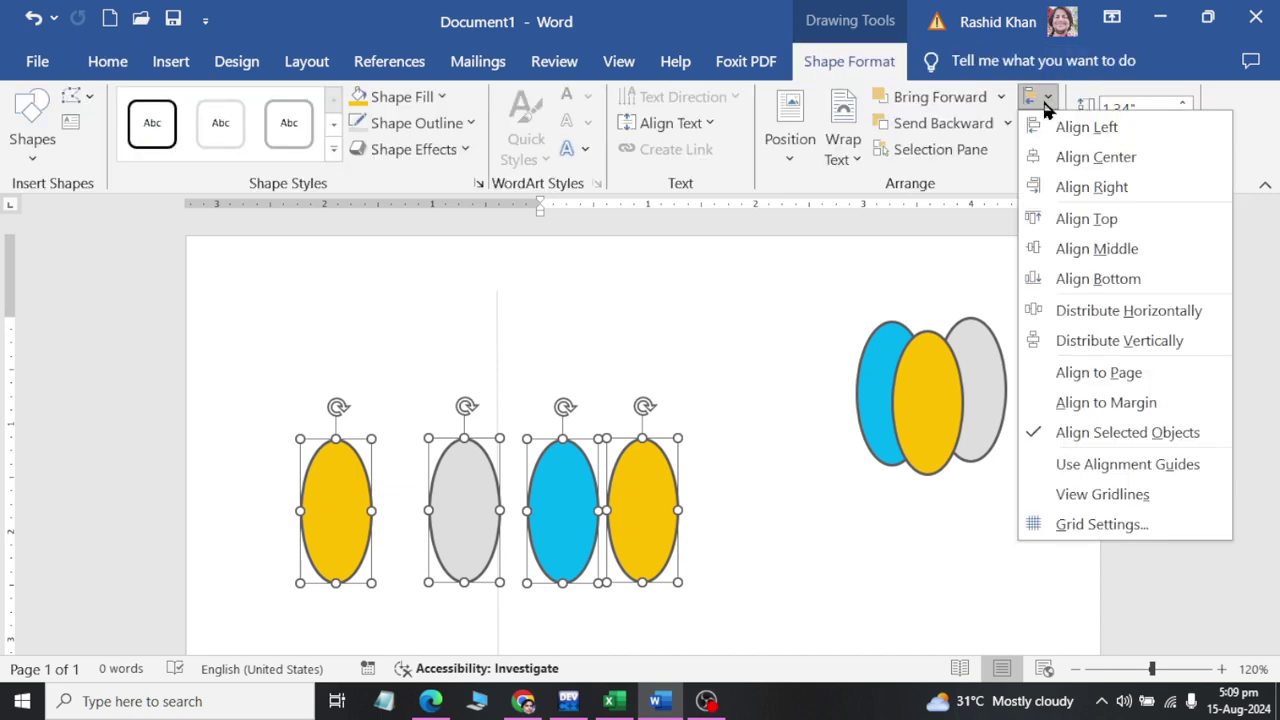
left_click(1059, 224)
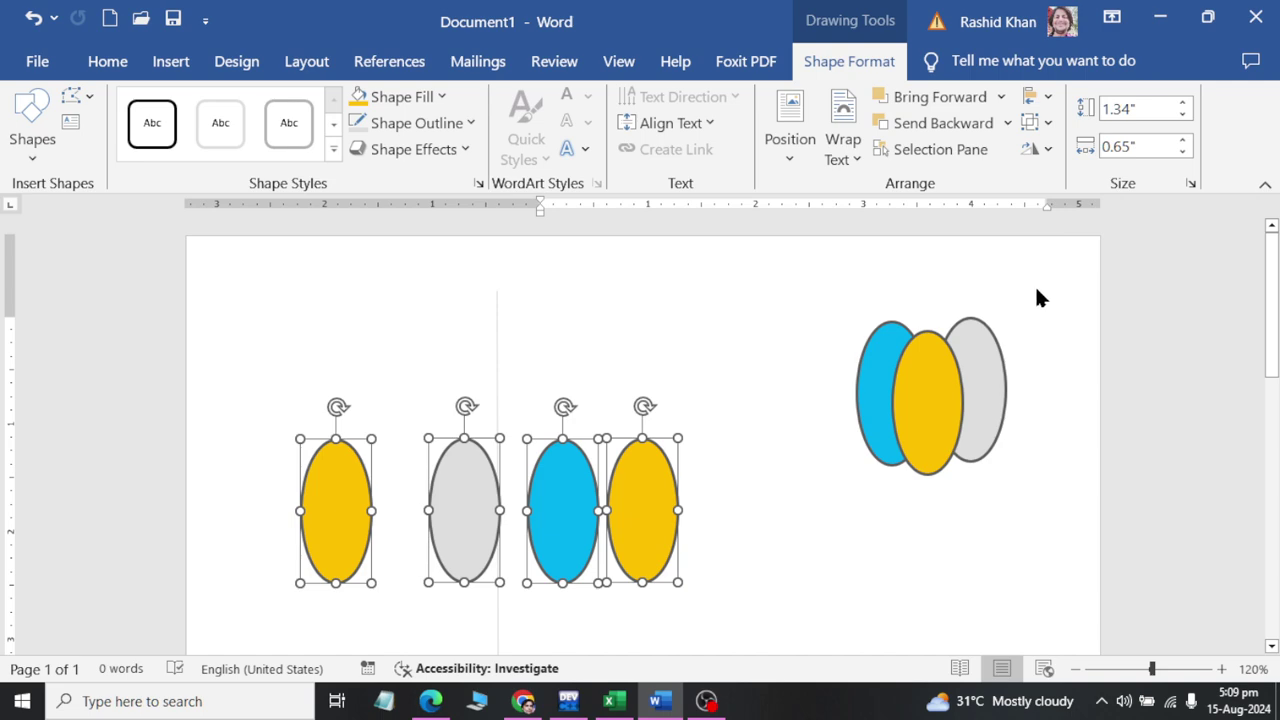
Step: Distribute the yellow, grey, blue and yellow ellipses horizontally with equal gaps
left_click(1045, 99)
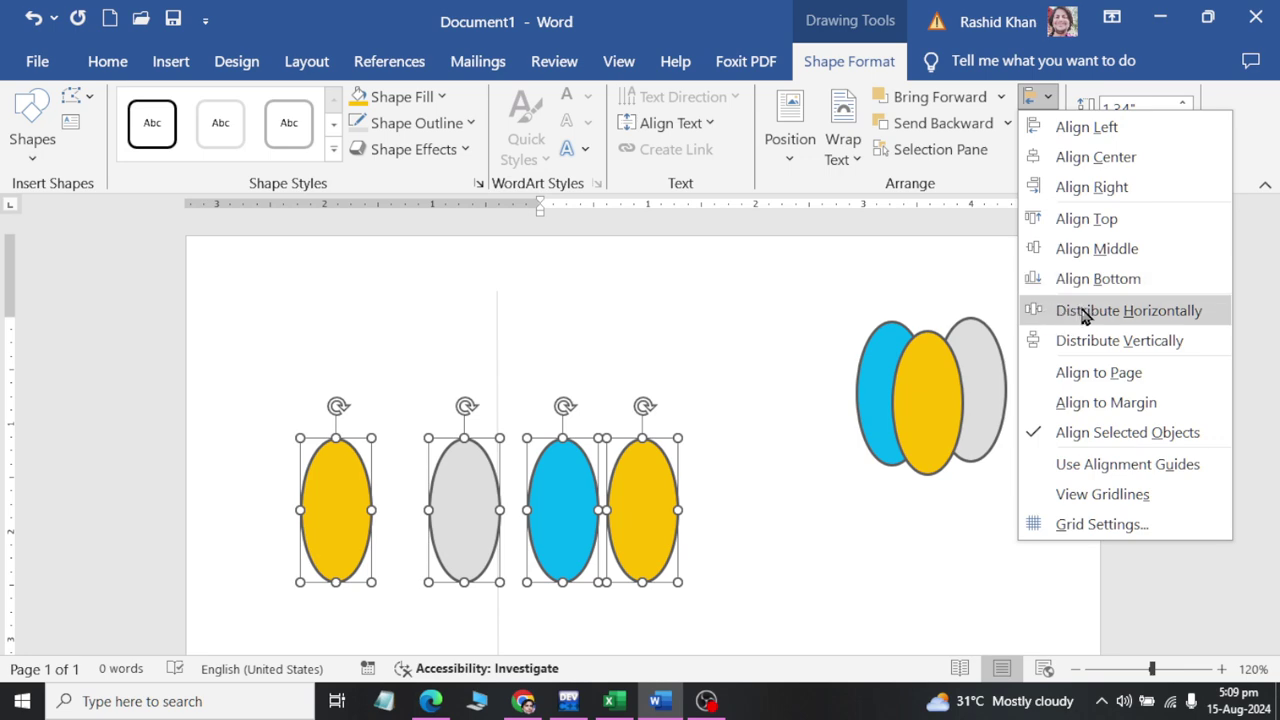
left_click(1127, 314)
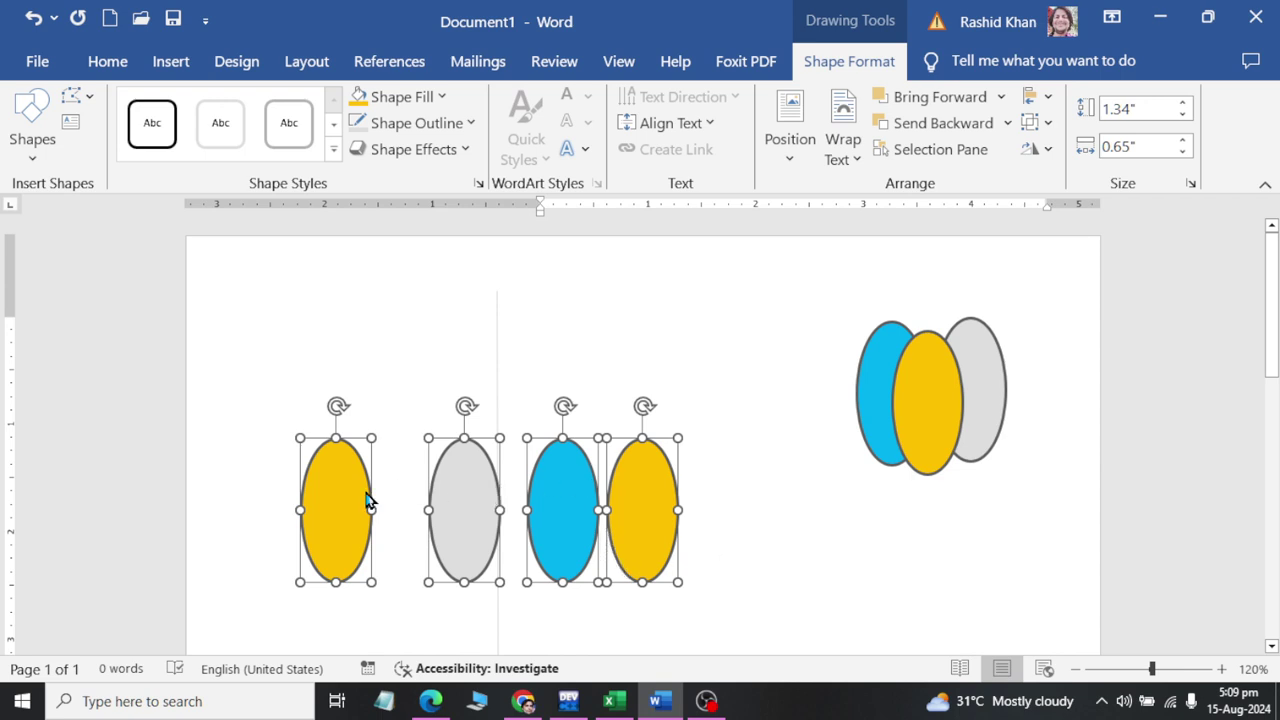
key("F4")
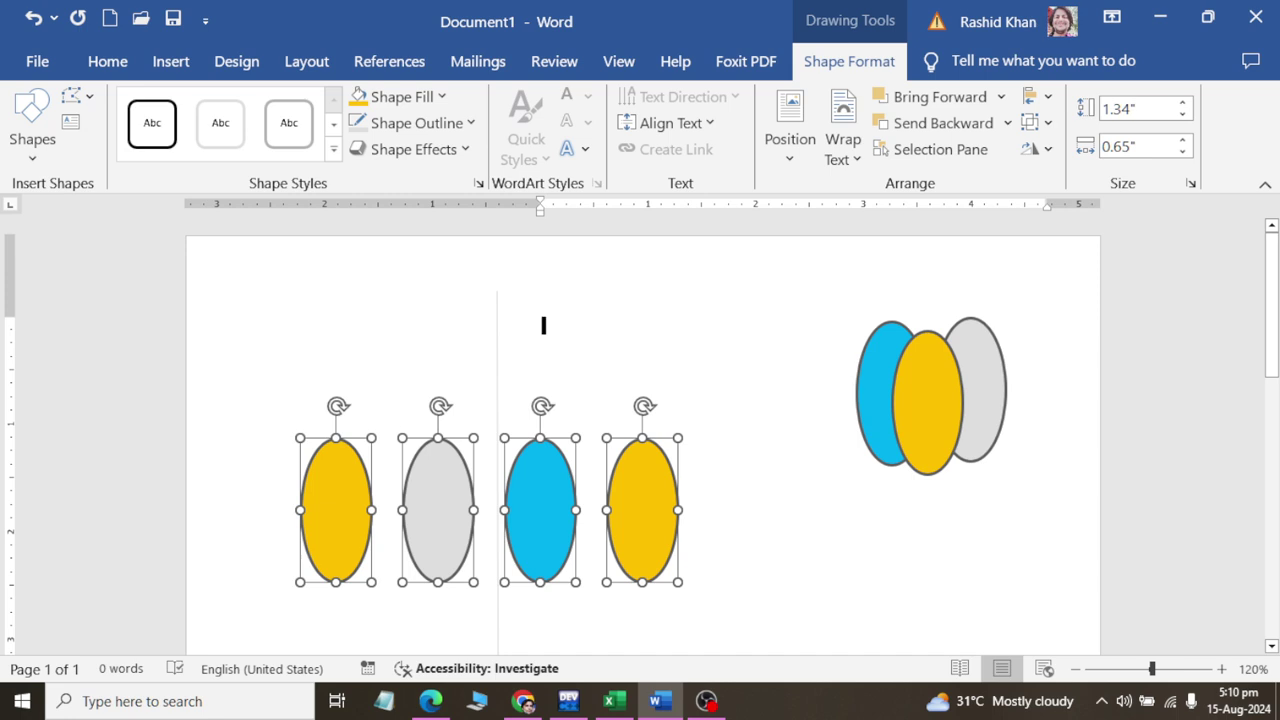
key("Escape")
left_click(170, 68)
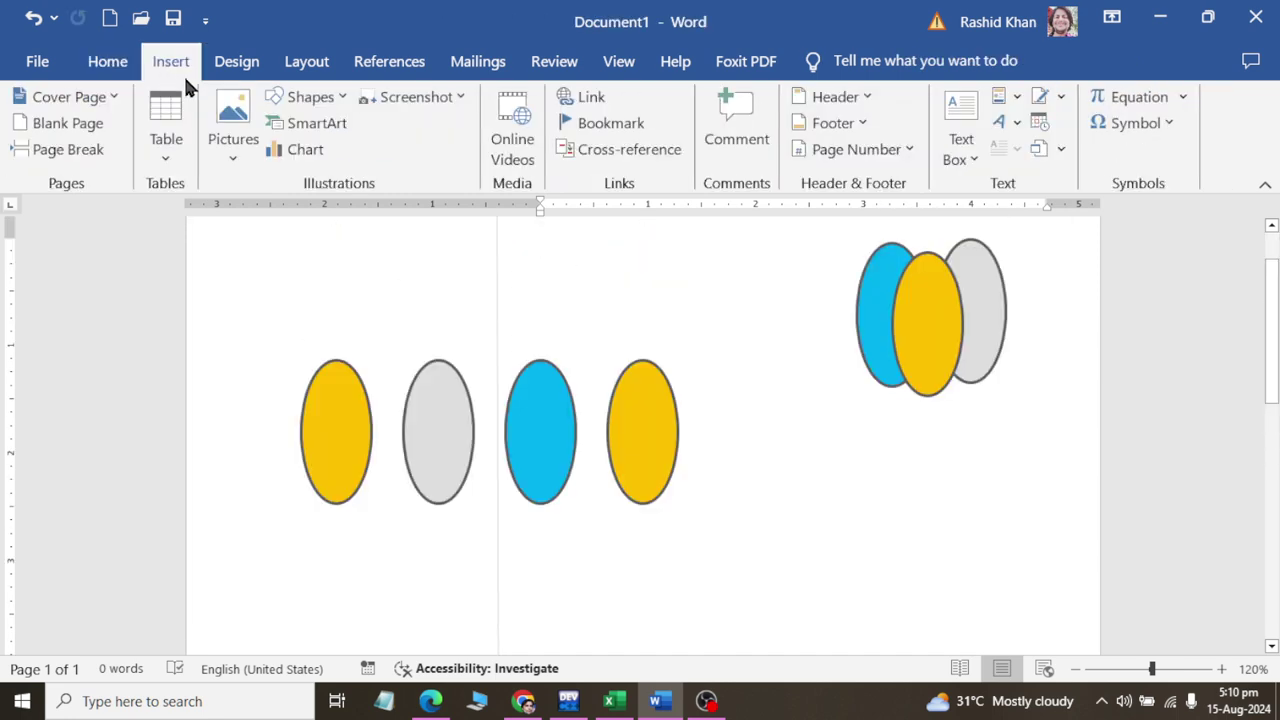
Step: Draw a 0.44 by 1.44-inch grey rounded rectangle below the ellipses and make three staggered copies
left_click(305, 100)
left_click(394, 151)
scroll(531, 391, "down", 3)
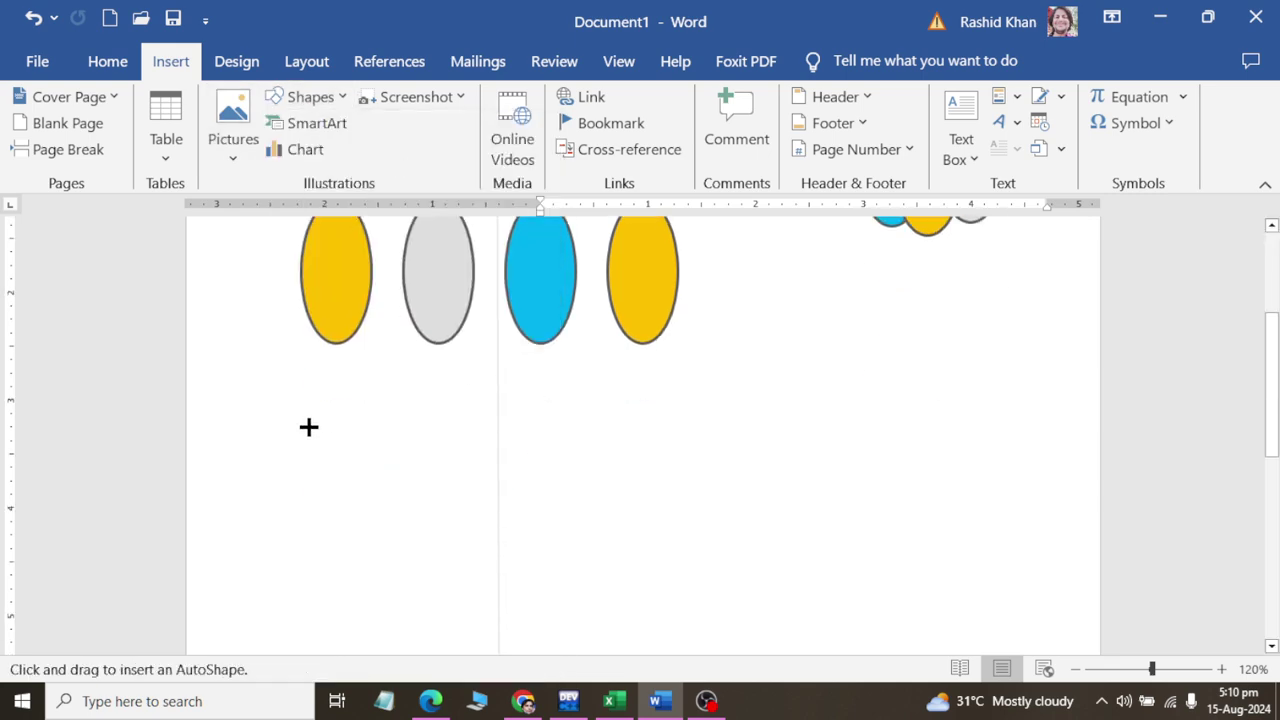
left_click_drag(308, 427, 465, 475)
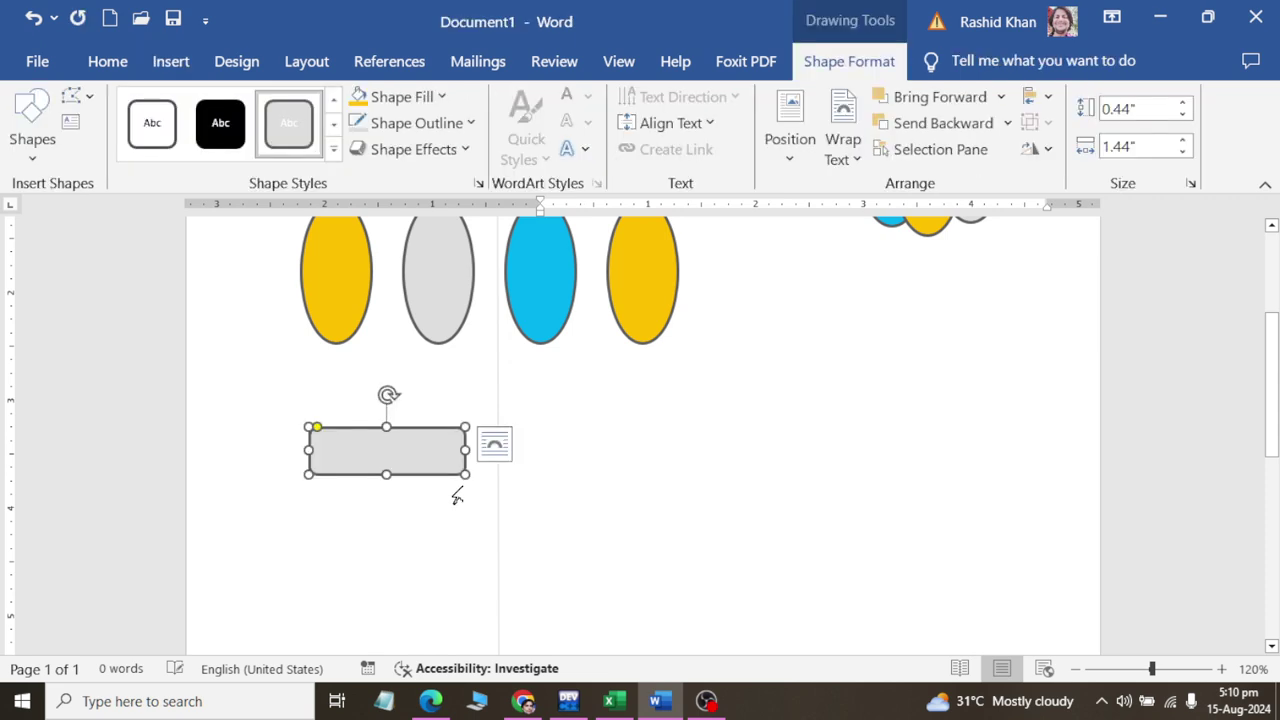
mouse_move(369, 449)
left_mouse_down("ctrl")
mouse_move(424, 513)
mouse_move(371, 571)
left_mouse_up("ctrl")
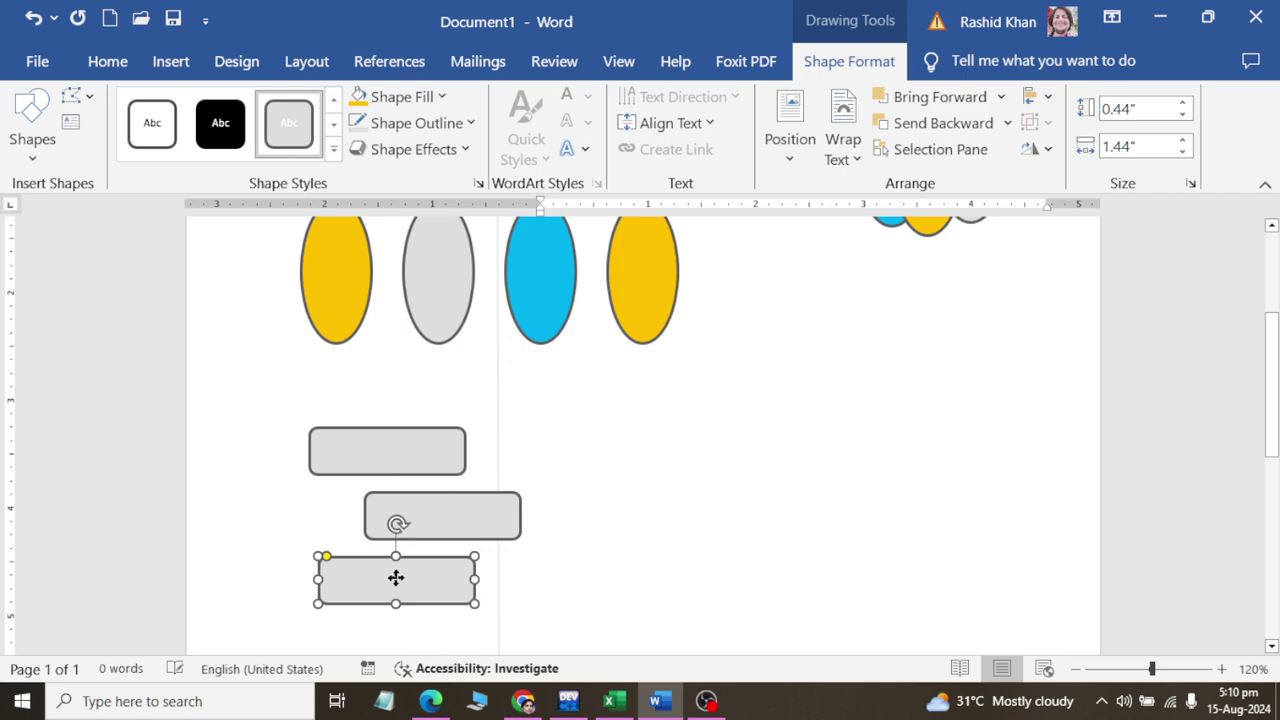
left_click_drag(371, 571, 487, 640)
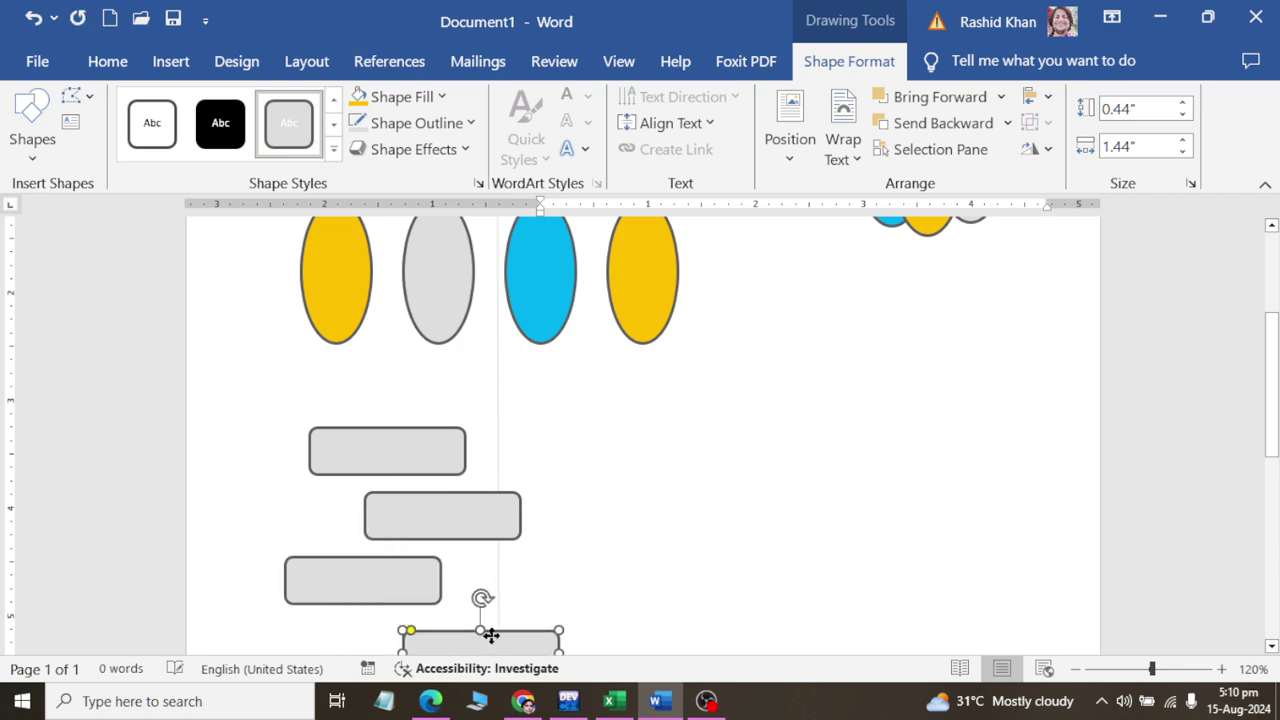
scroll(487, 594, "down", 5)
scroll(500, 540, "up", 5)
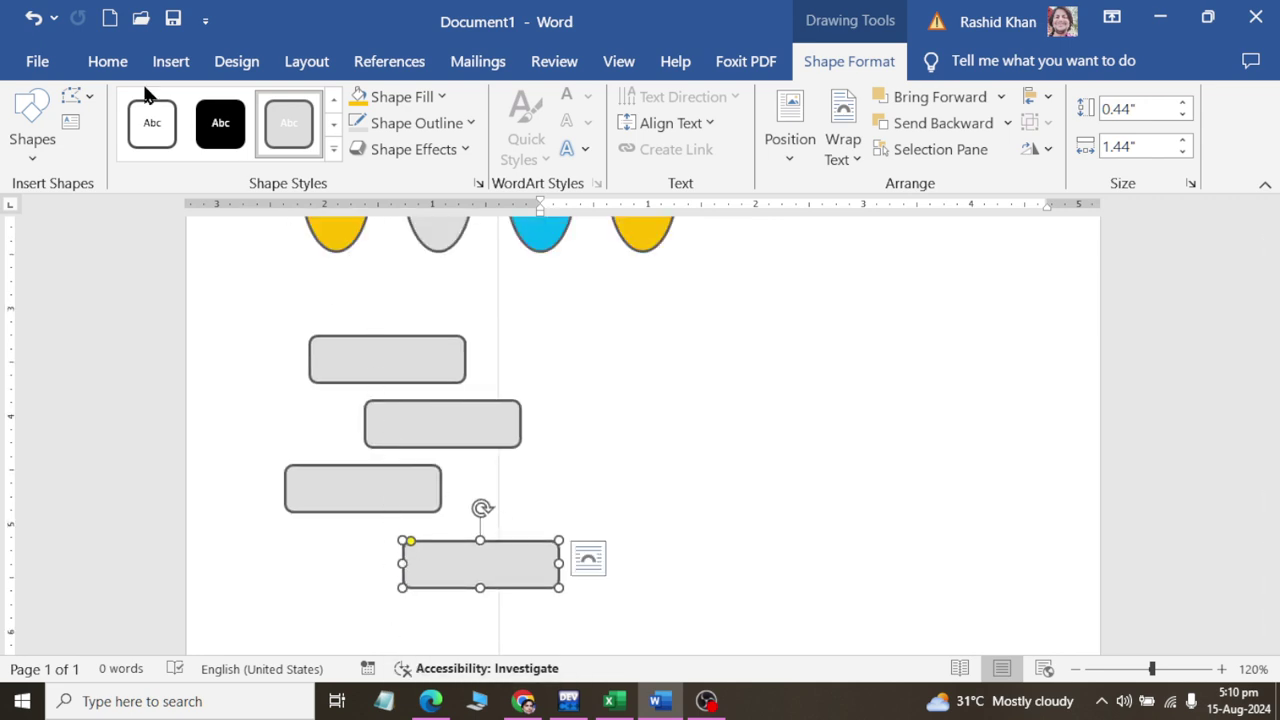
Step: Marquee-select all four rounded rectangles using the Select Objects tool
left_click(108, 63)
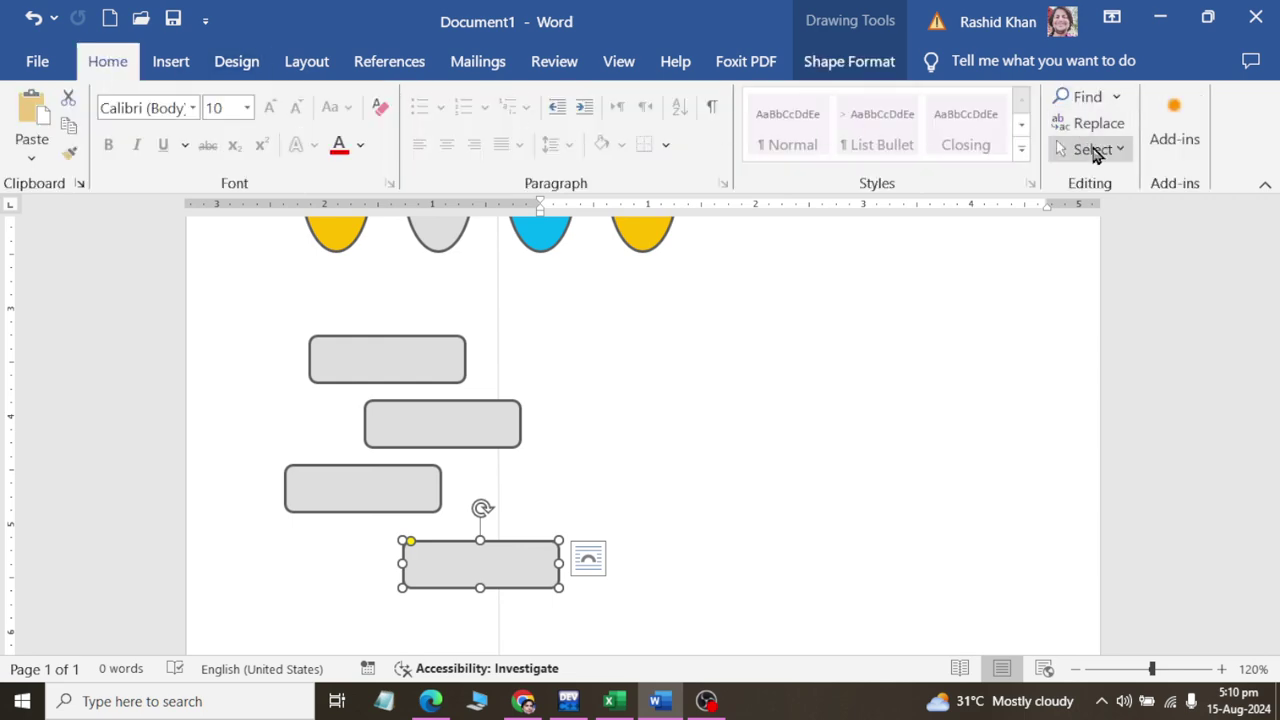
left_click(1093, 149)
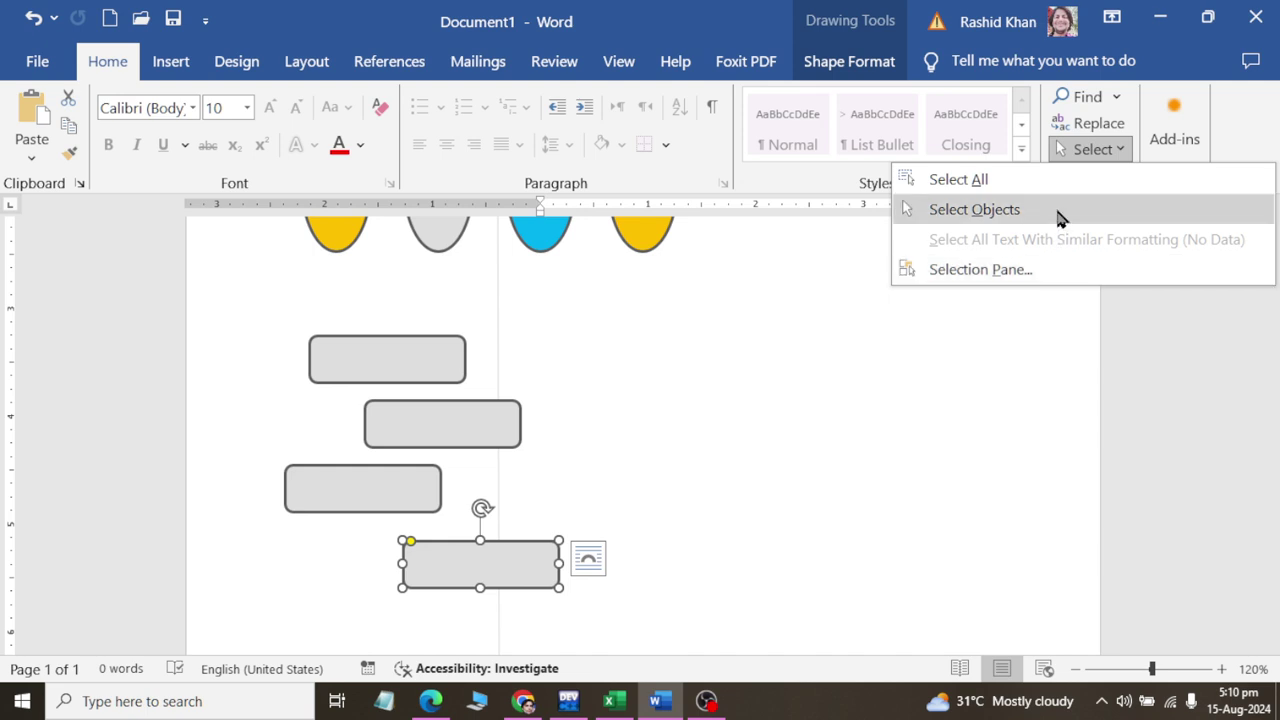
left_click(1060, 218)
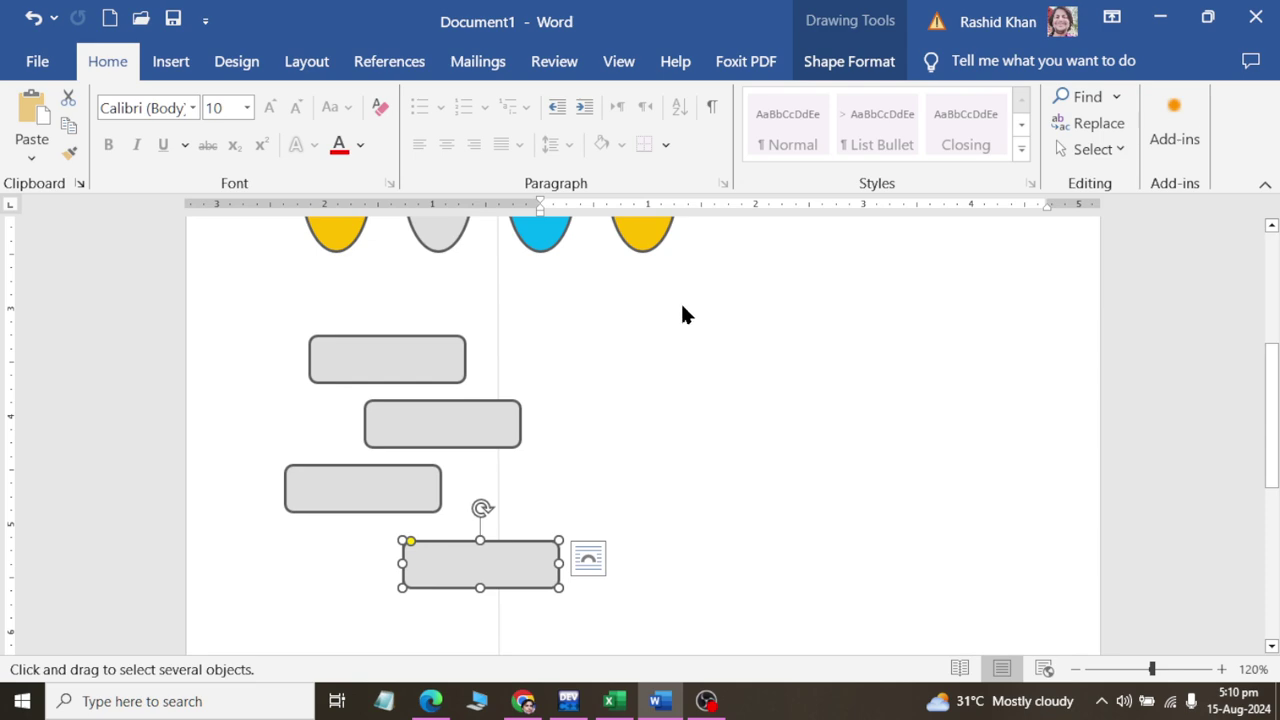
left_click_drag(697, 298, 192, 668)
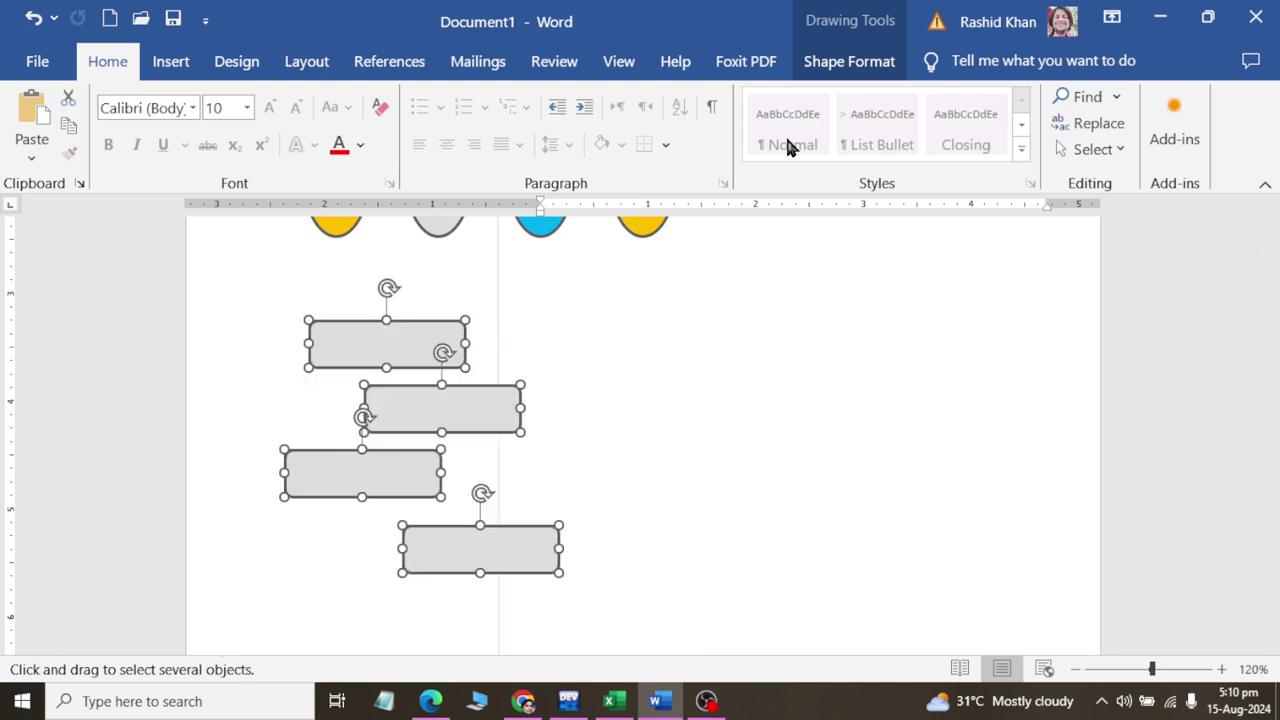
Step: Center-align the four rectangles after trying left and right alignment, then distribute them vertically
left_click(848, 62)
left_click(1040, 96)
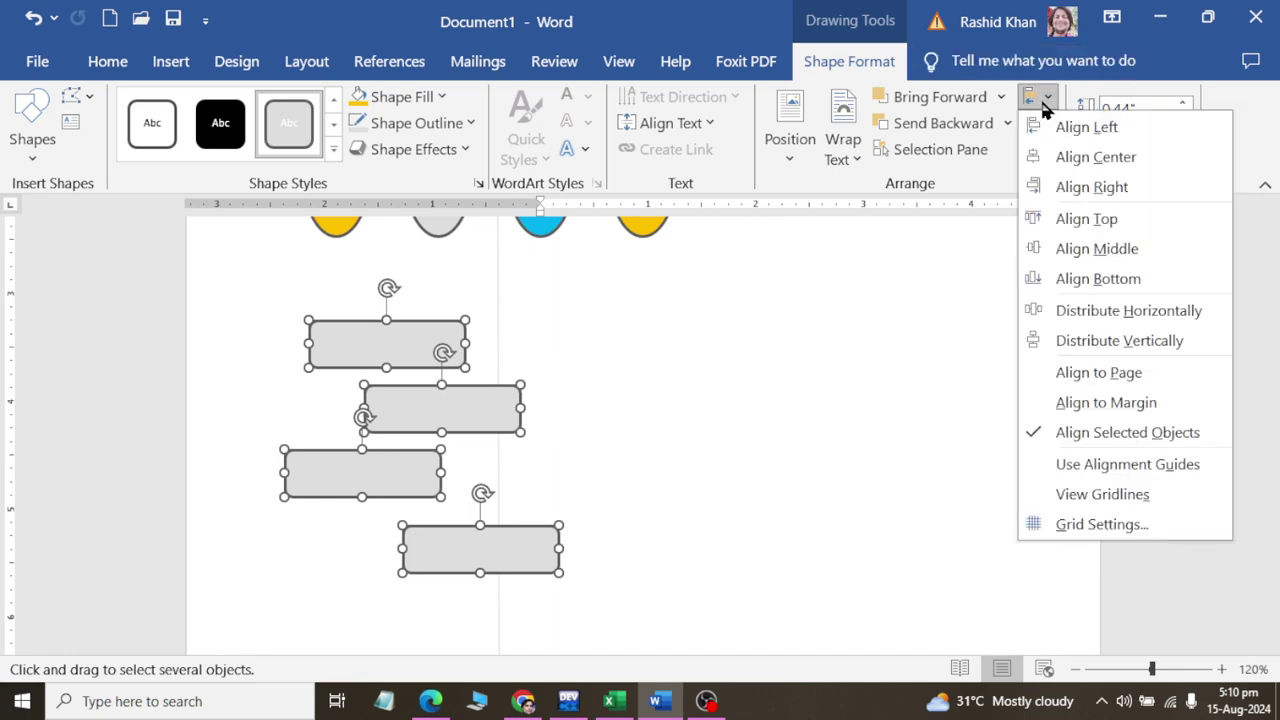
left_click(1168, 138)
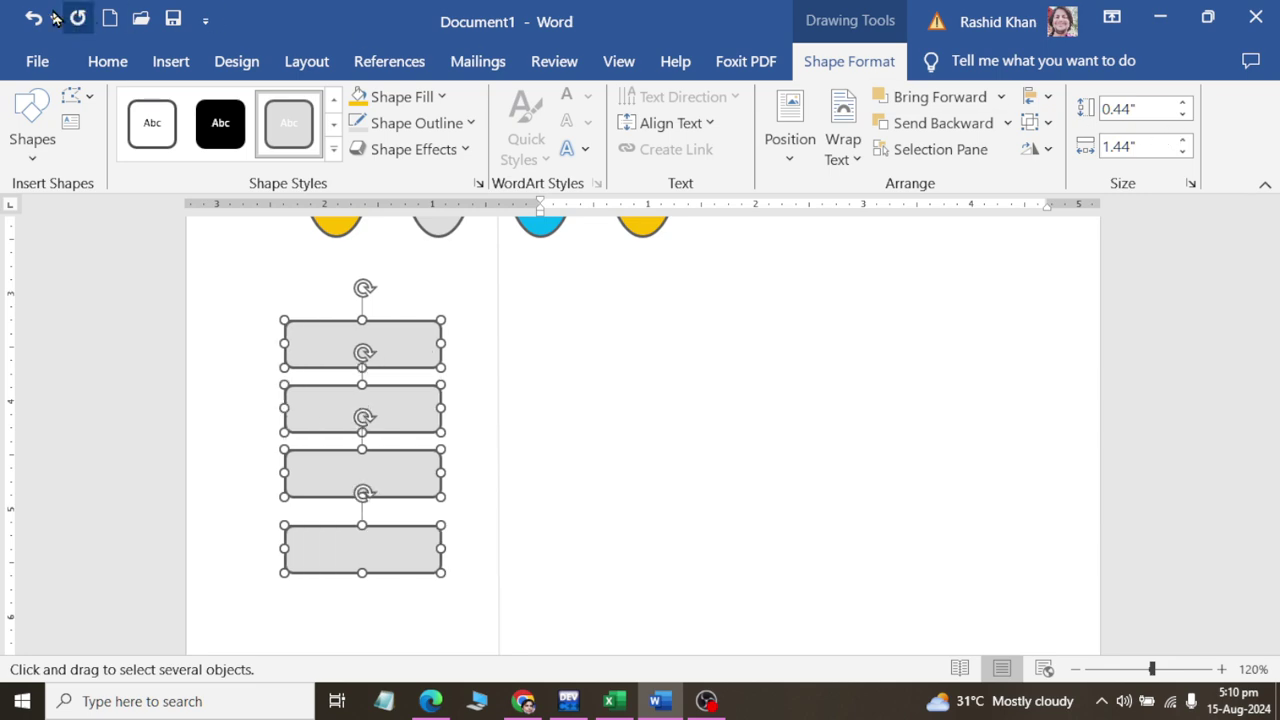
left_click(1049, 98)
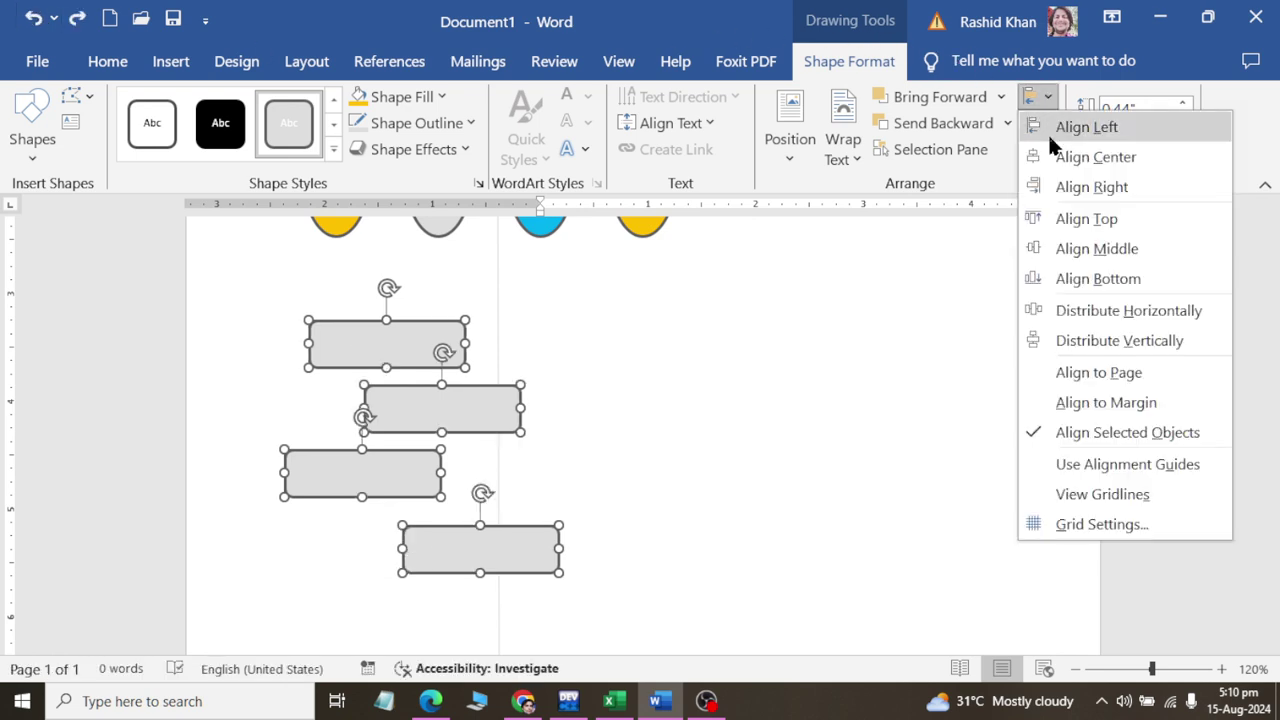
left_click(1060, 187)
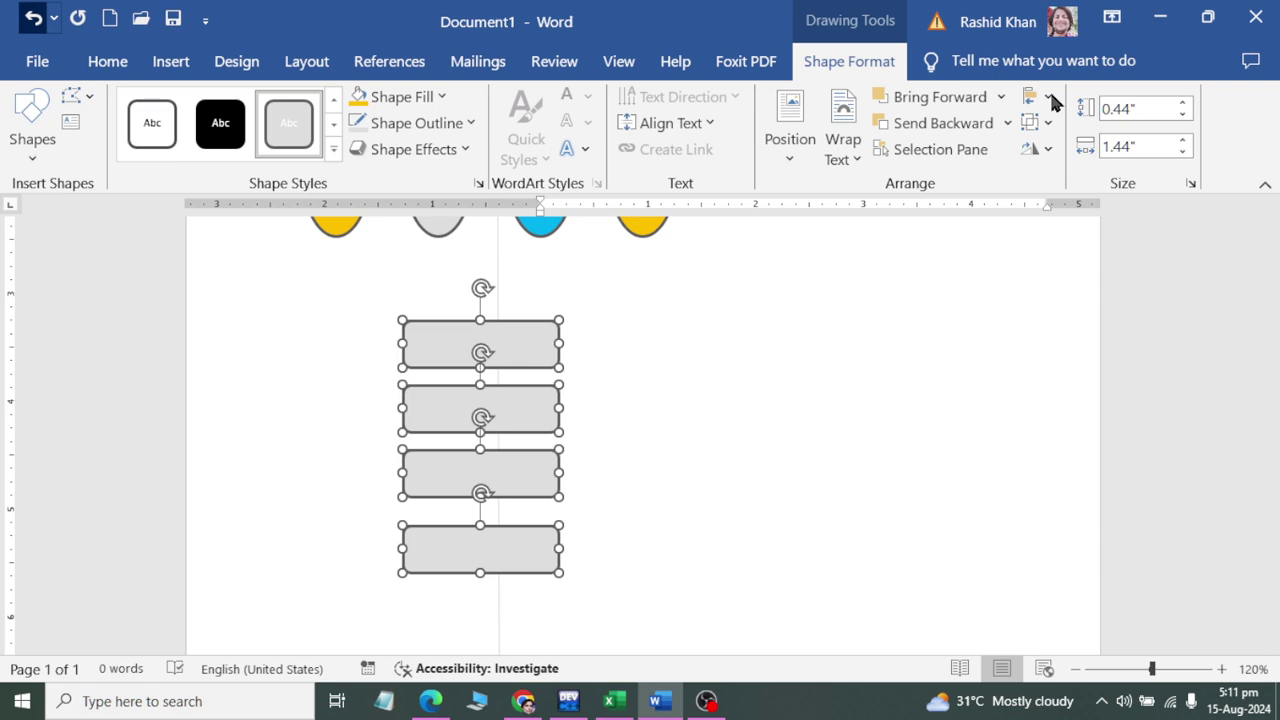
key("ctrl+z")
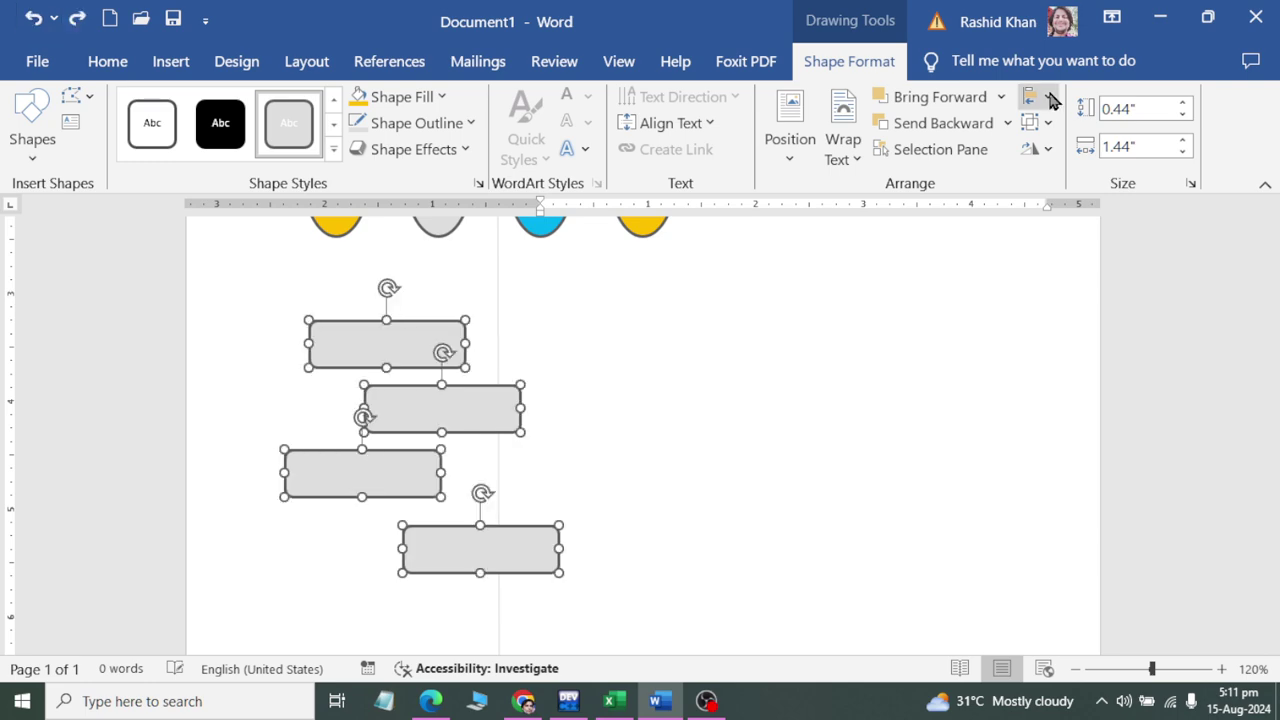
left_click(1049, 97)
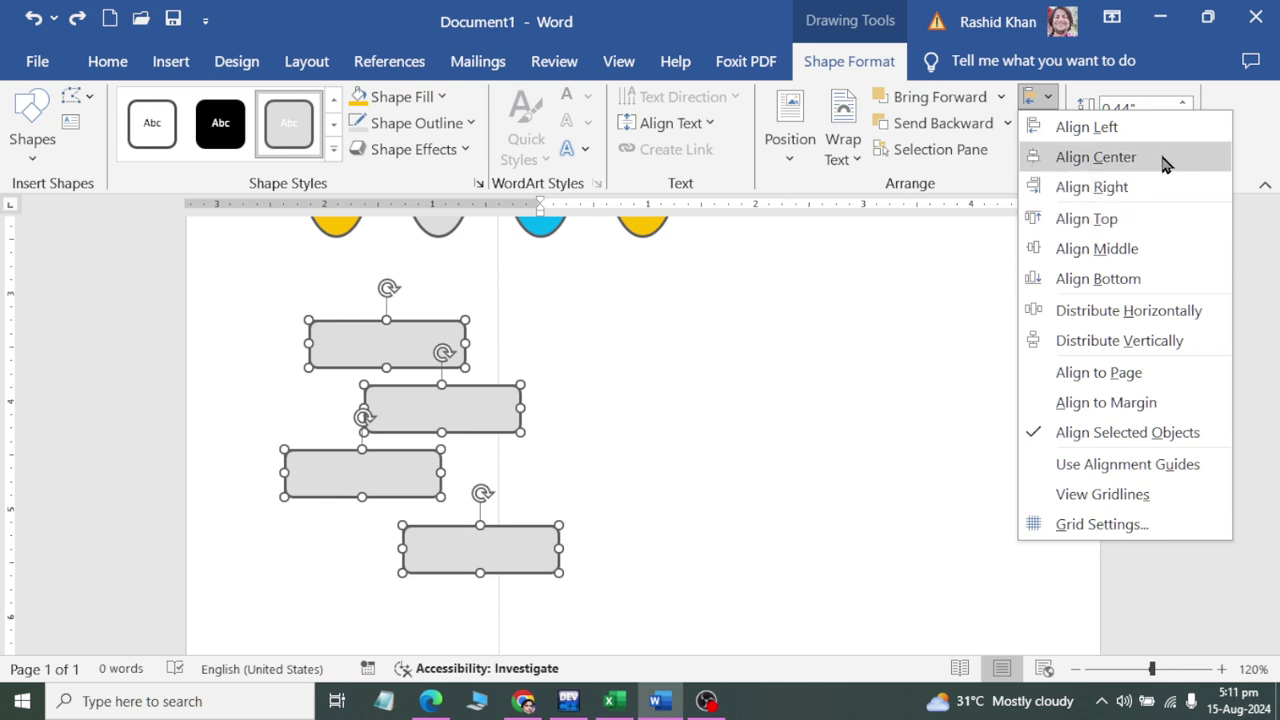
left_click(937, 277)
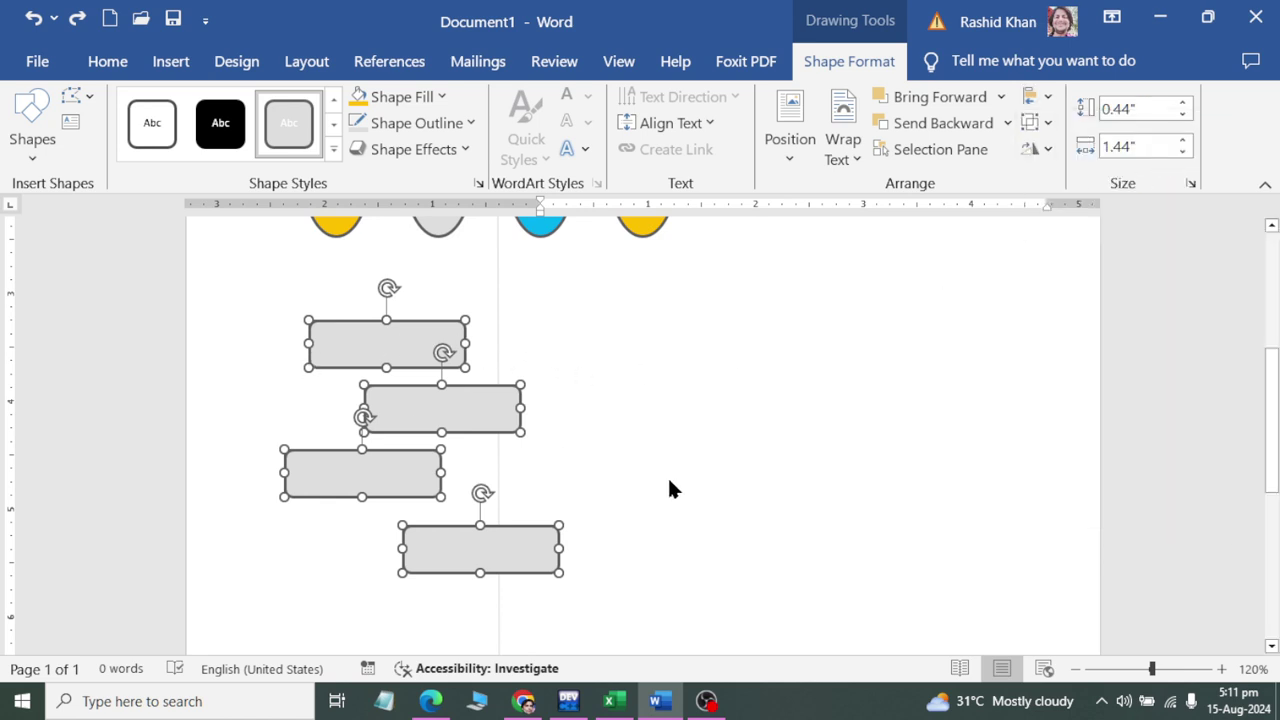
left_click(1050, 97)
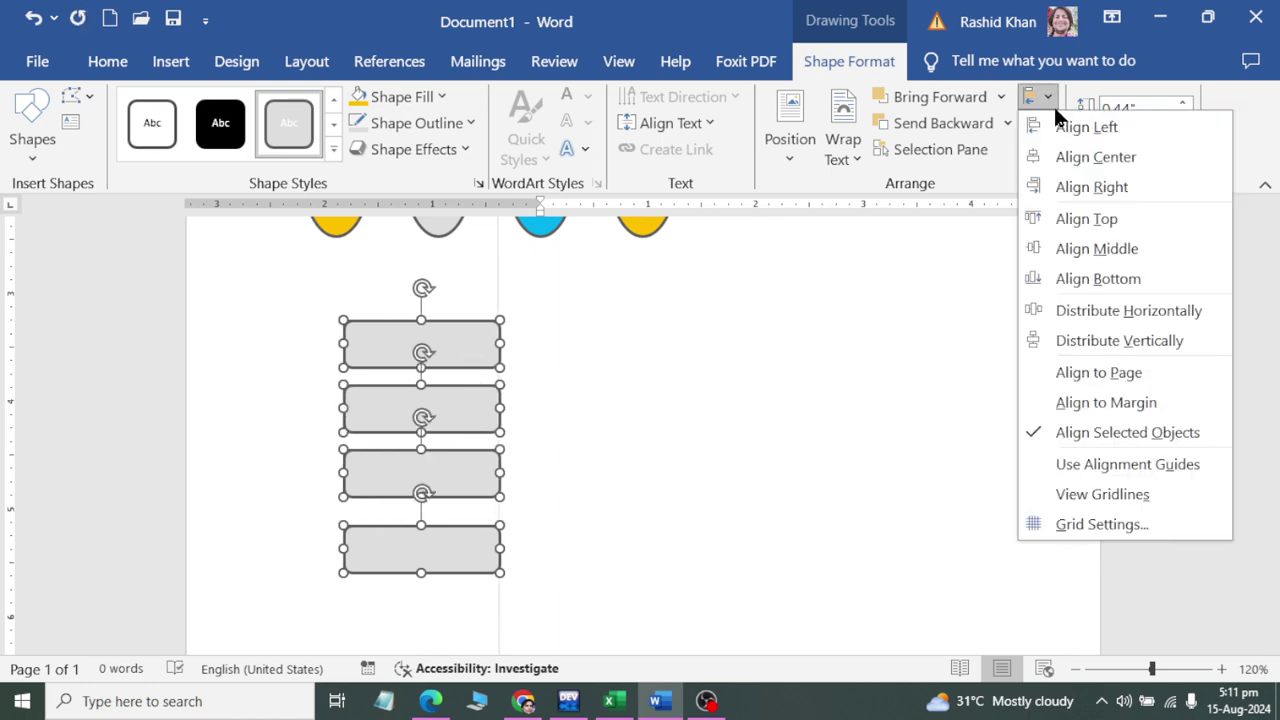
left_click(1062, 344)
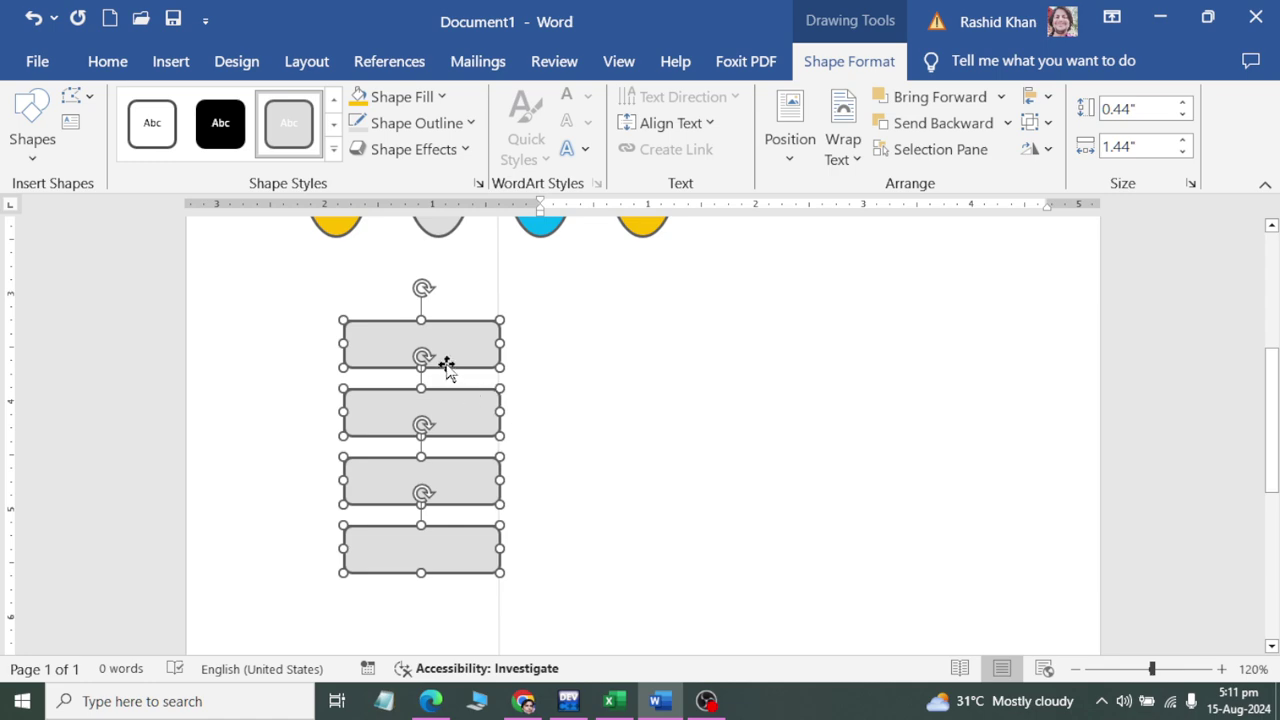
Step: Group the rectangle column and Ctrl-drag two copies rightward, forming a three-column grid of twelve boxes
left_click(1038, 122)
left_click(1060, 158)
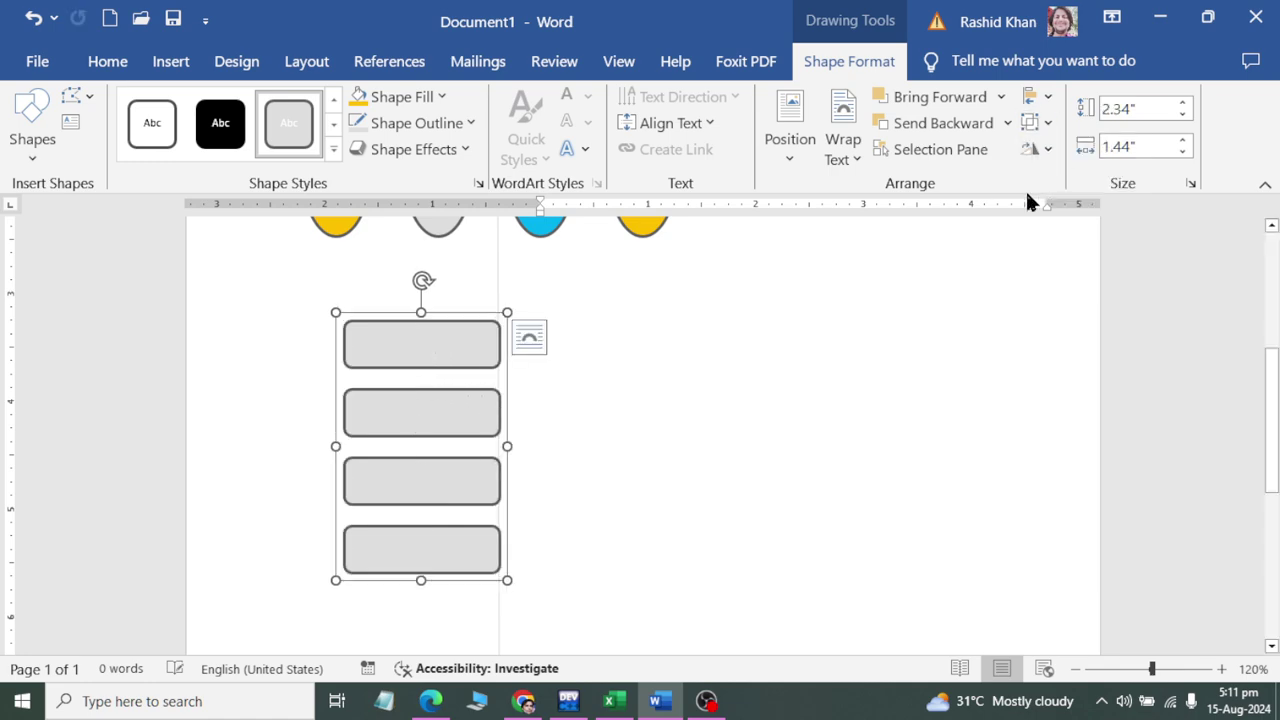
left_click_drag(431, 326, 609, 326, "ctrl")
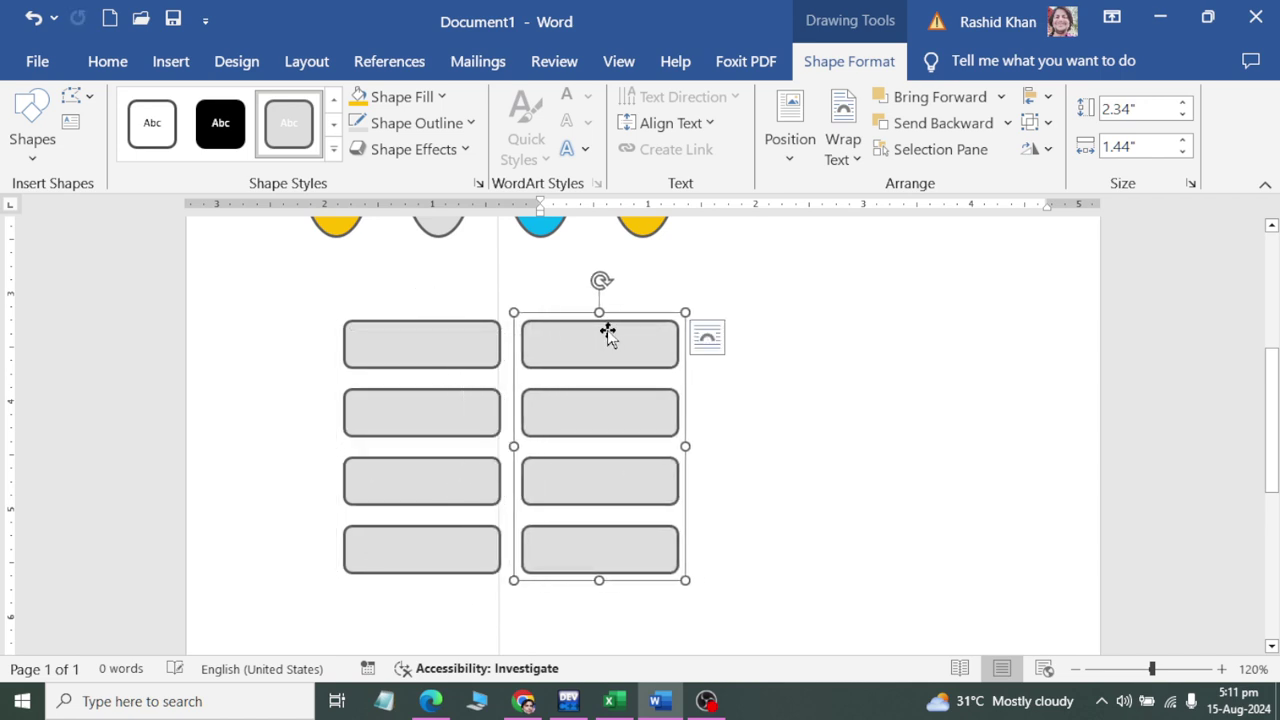
mouse_move(606, 357)
left_mouse_down("ctrl")
mouse_move(885, 348)
mouse_move(800, 343)
left_mouse_up("ctrl")
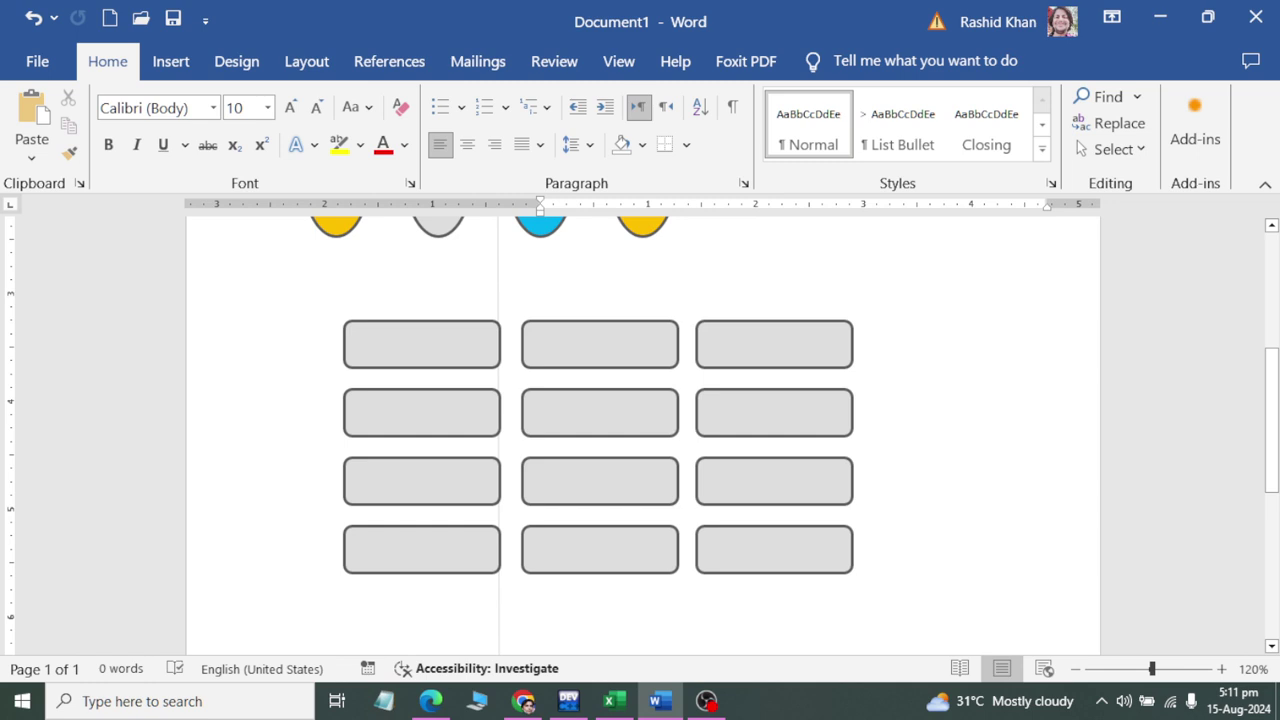
scroll(640, 430, "up", 4)
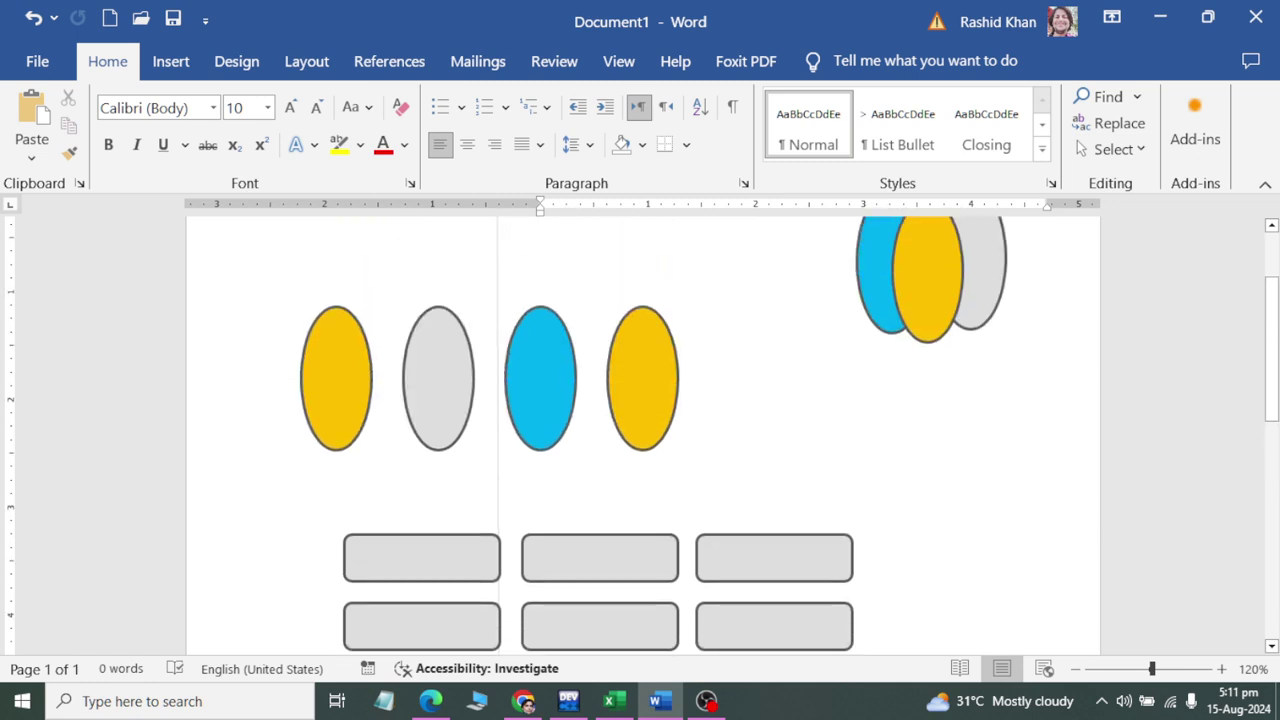
Step: Overlap the grey, left yellow and blue ellipses, with blue sitting over the grey one
left_click(423, 386)
left_click(884, 66)
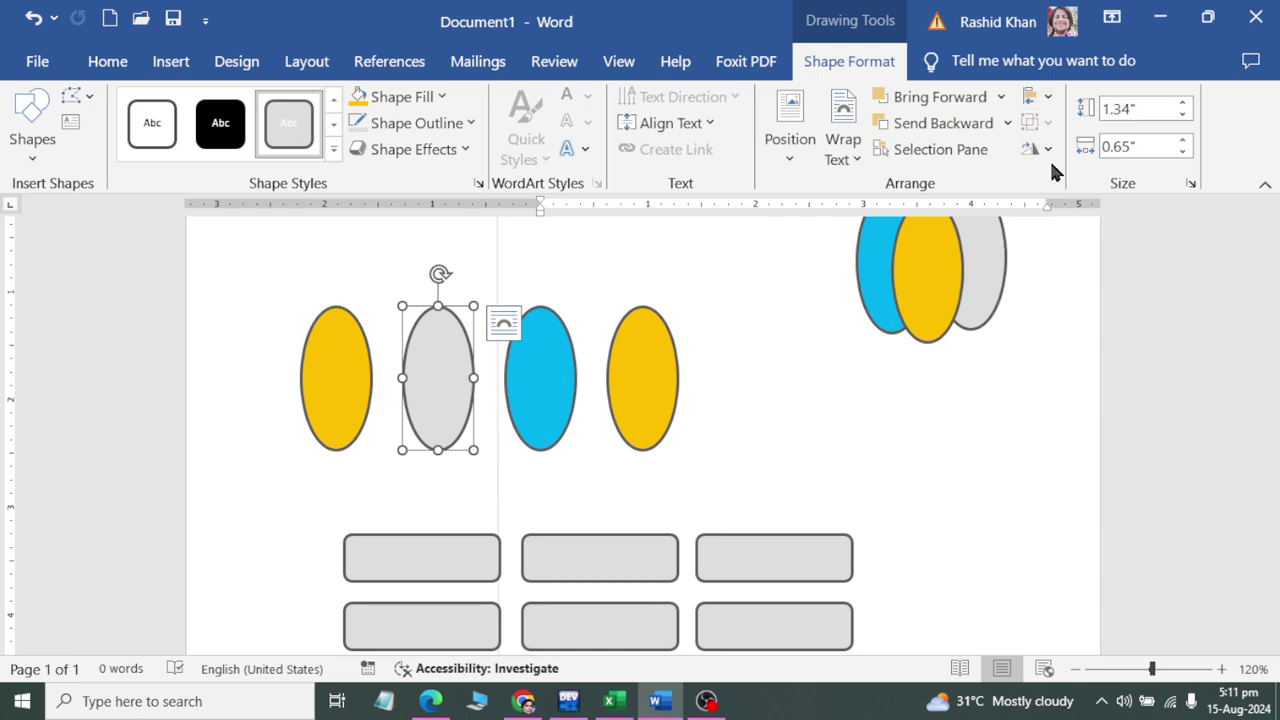
left_click(648, 381)
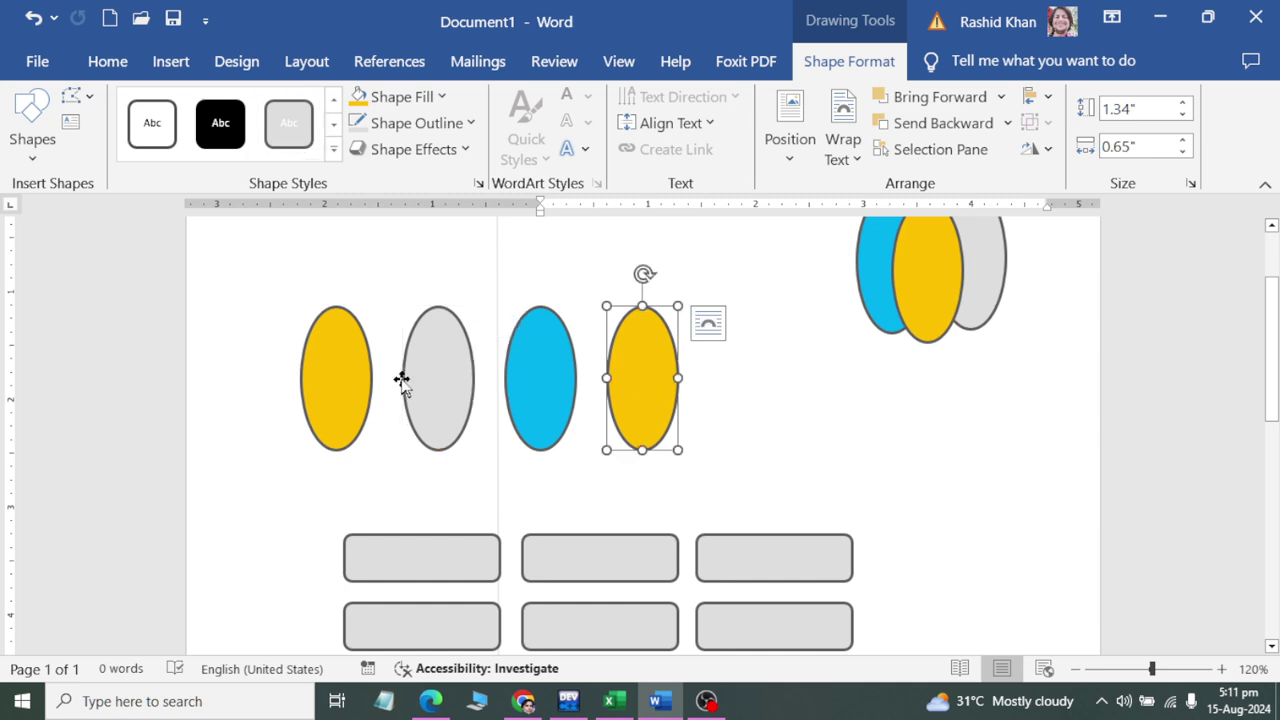
left_click(314, 389)
mouse_move(440, 382)
left_mouse_down()
mouse_move(386, 397)
mouse_move(433, 384)
mouse_move(457, 417)
left_mouse_up()
left_click(360, 378)
left_click_drag(571, 386, 578, 385)
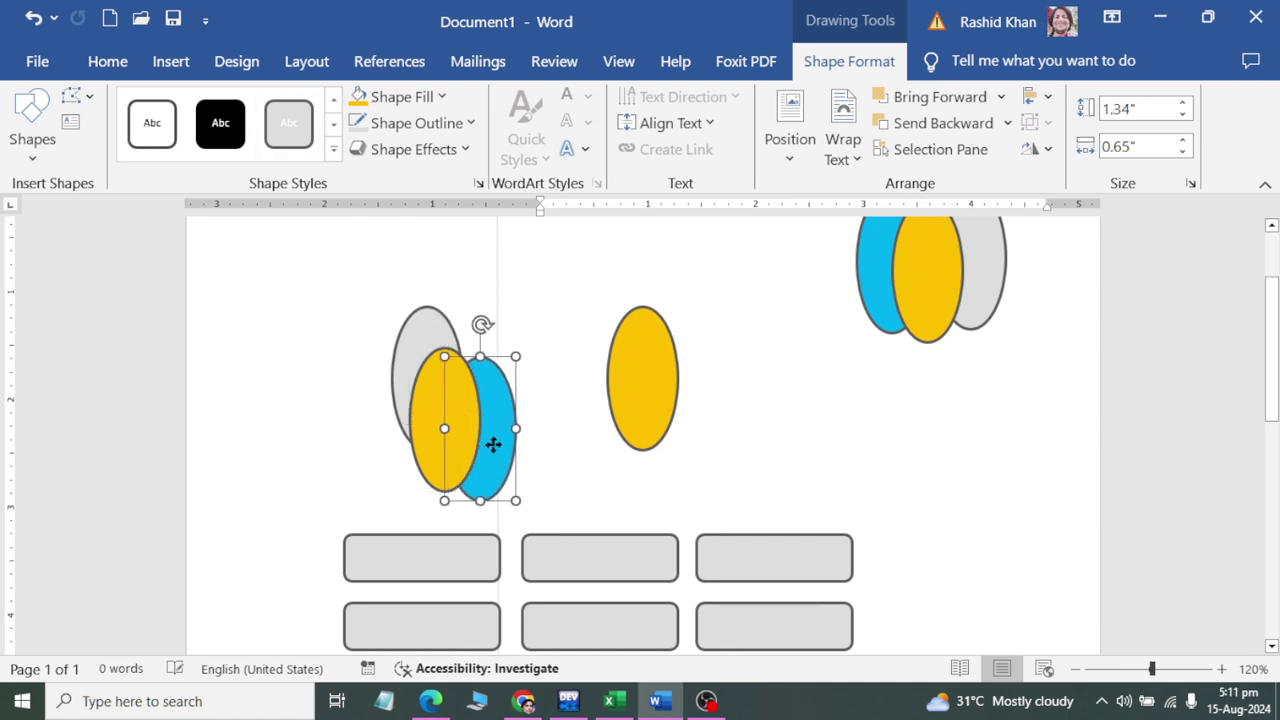
left_click_drag(446, 429, 374, 444)
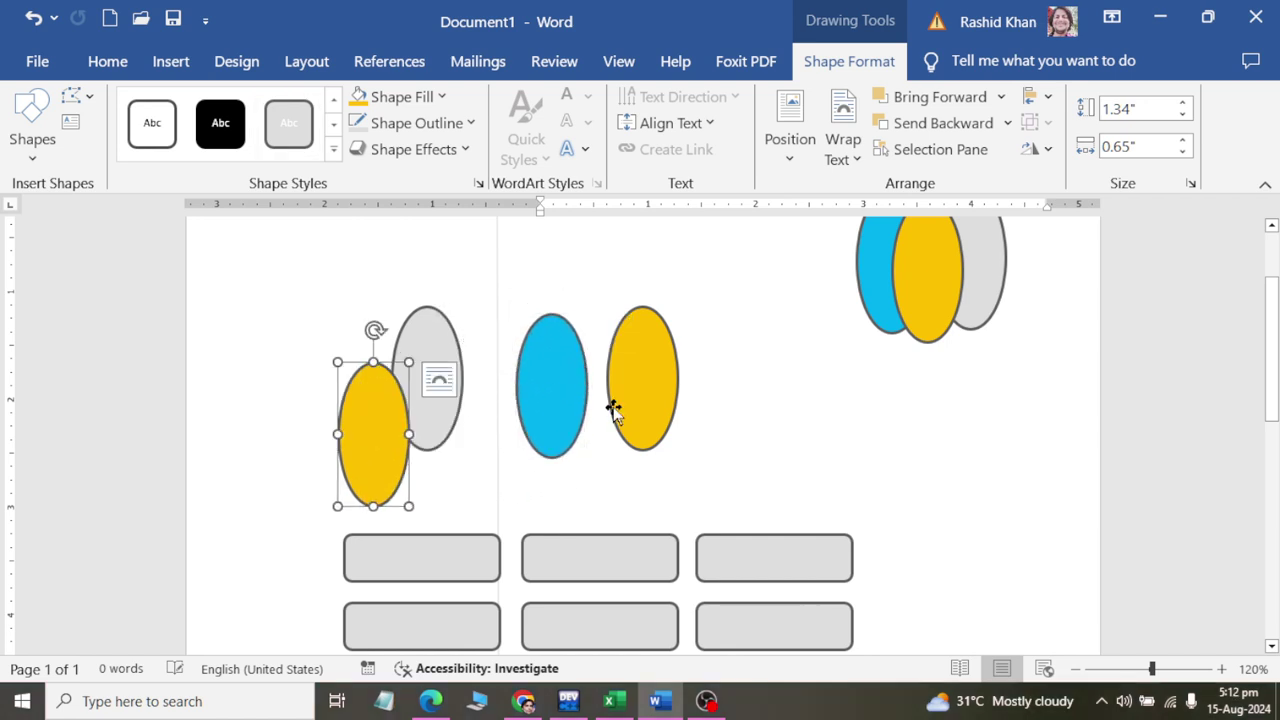
mouse_move(562, 407)
left_mouse_down()
mouse_move(454, 422)
mouse_move(450, 440)
left_mouse_up()
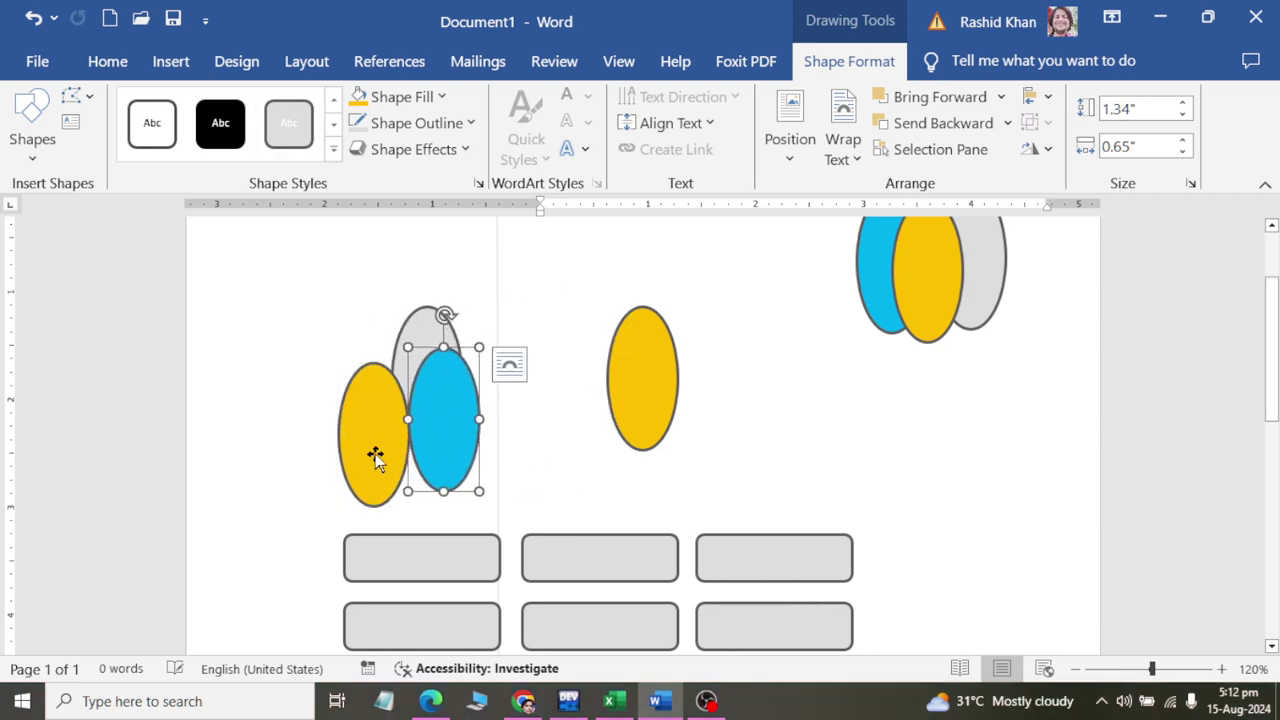
Step: Bring both yellow ellipses onto the front of the stack and nudge them into place
left_click_drag(374, 451, 455, 480)
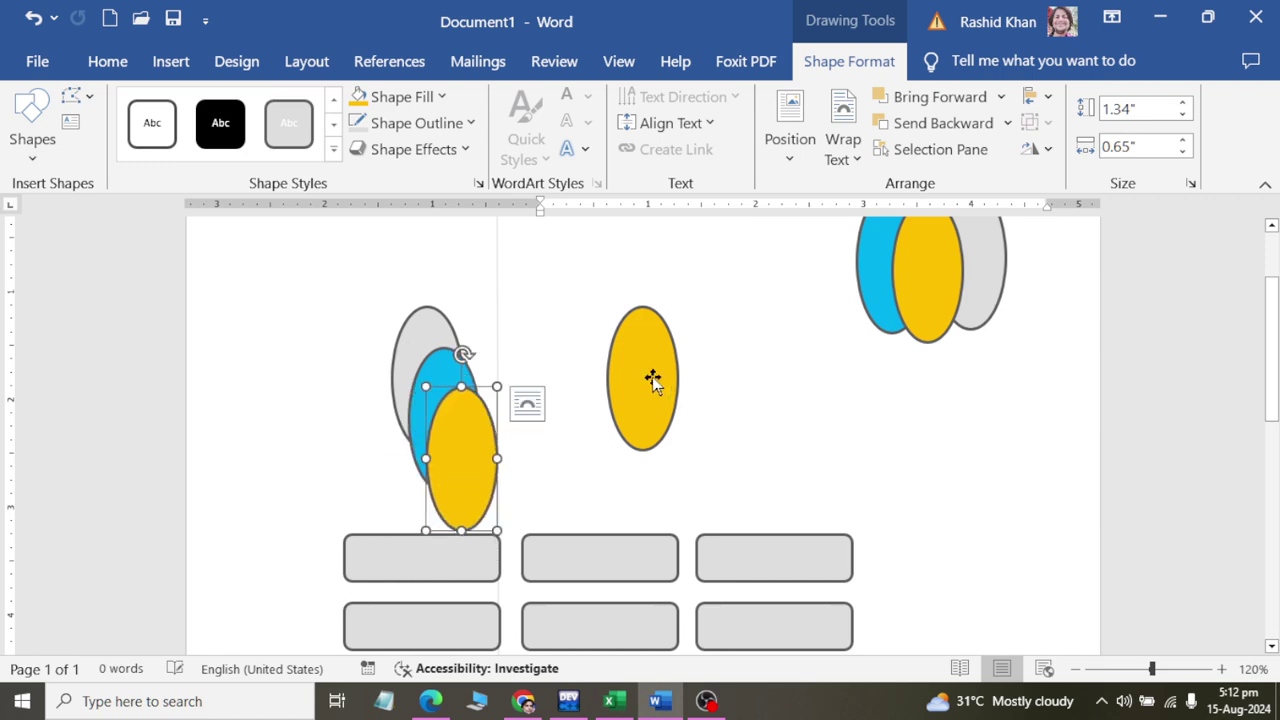
mouse_move(654, 380)
left_mouse_down()
mouse_move(467, 499)
mouse_move(399, 422)
left_mouse_up()
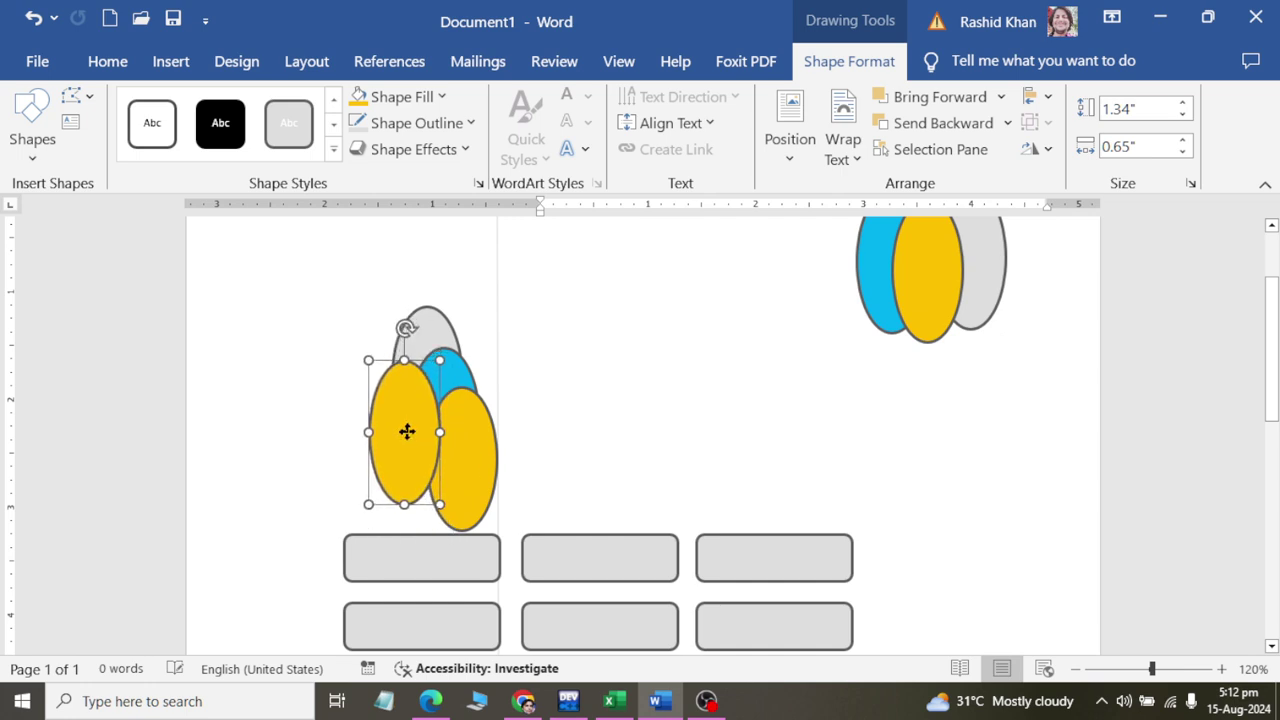
left_click_drag(399, 422, 406, 437)
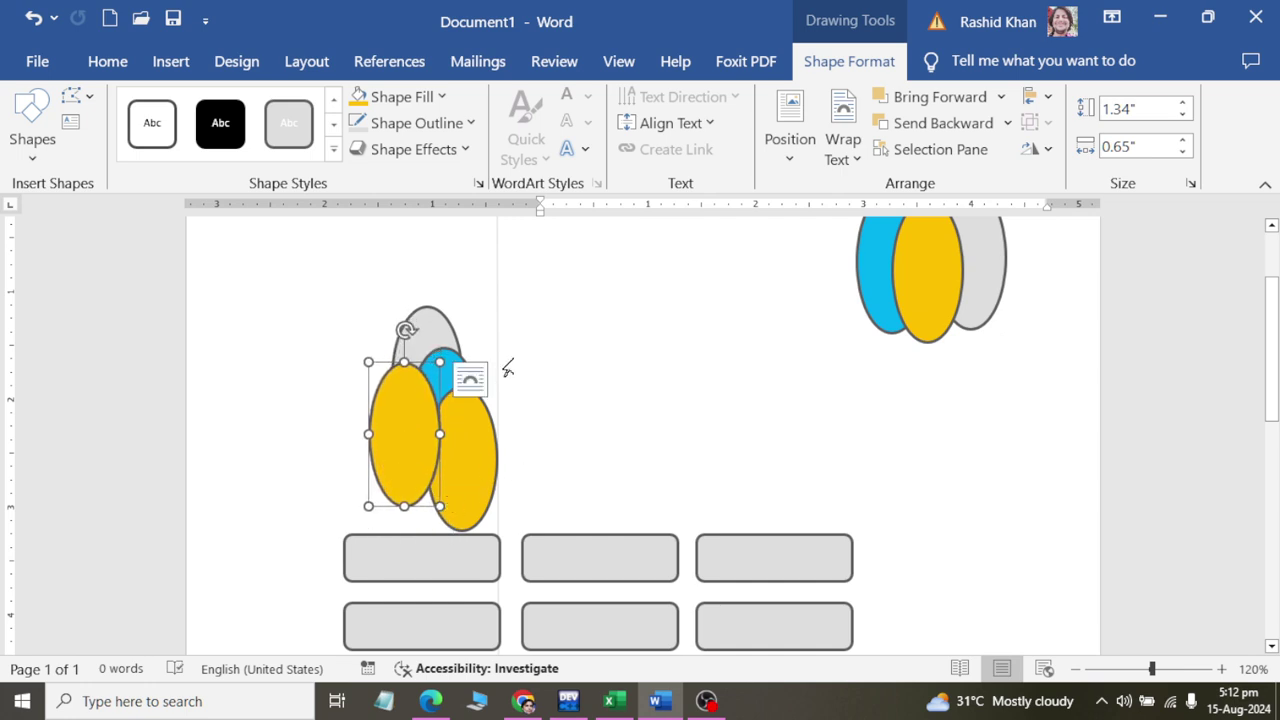
left_click_drag(408, 457, 417, 457)
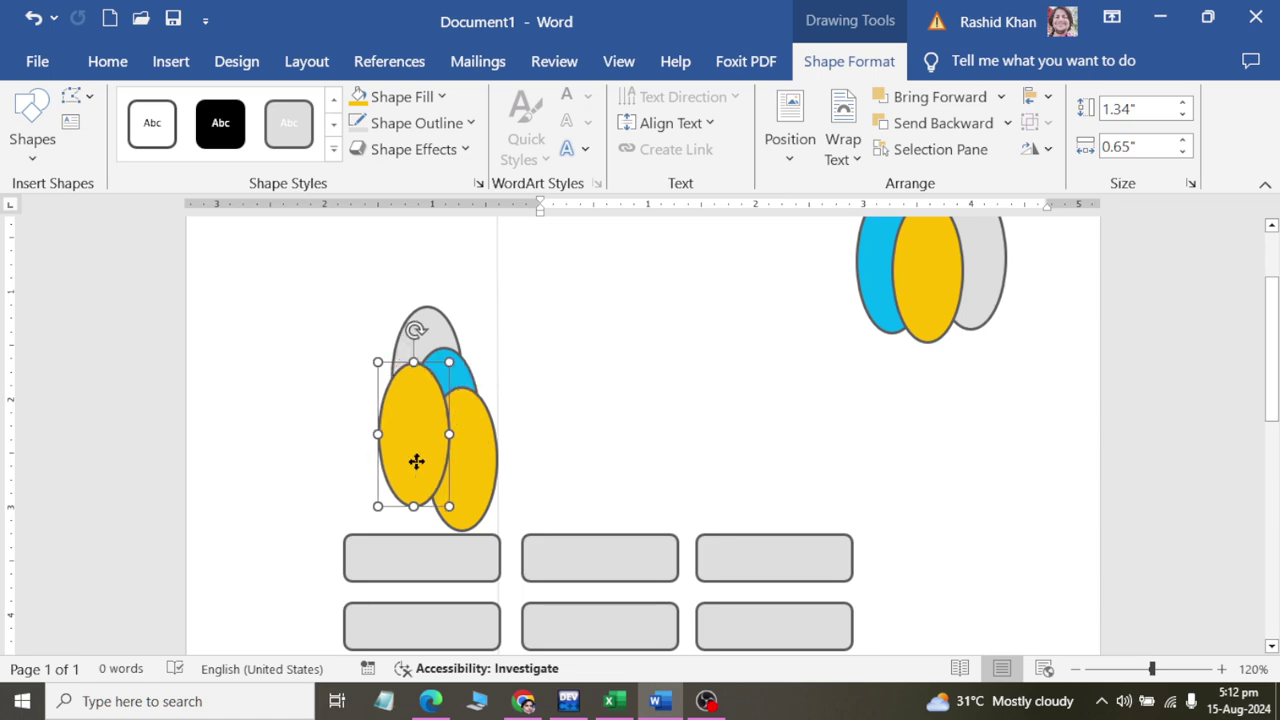
Step: Step the left yellow ellipse back behind the blue and grey ones, then forward again to the top
left_click(1047, 150)
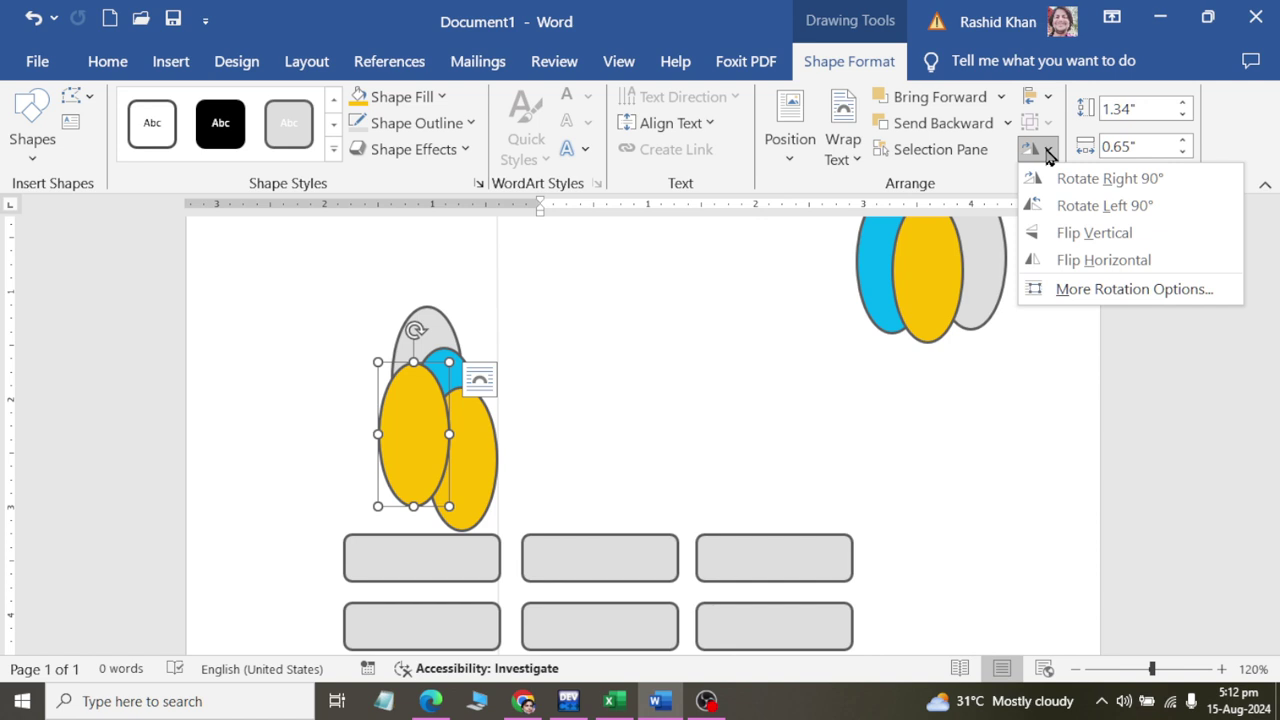
left_click(1047, 152)
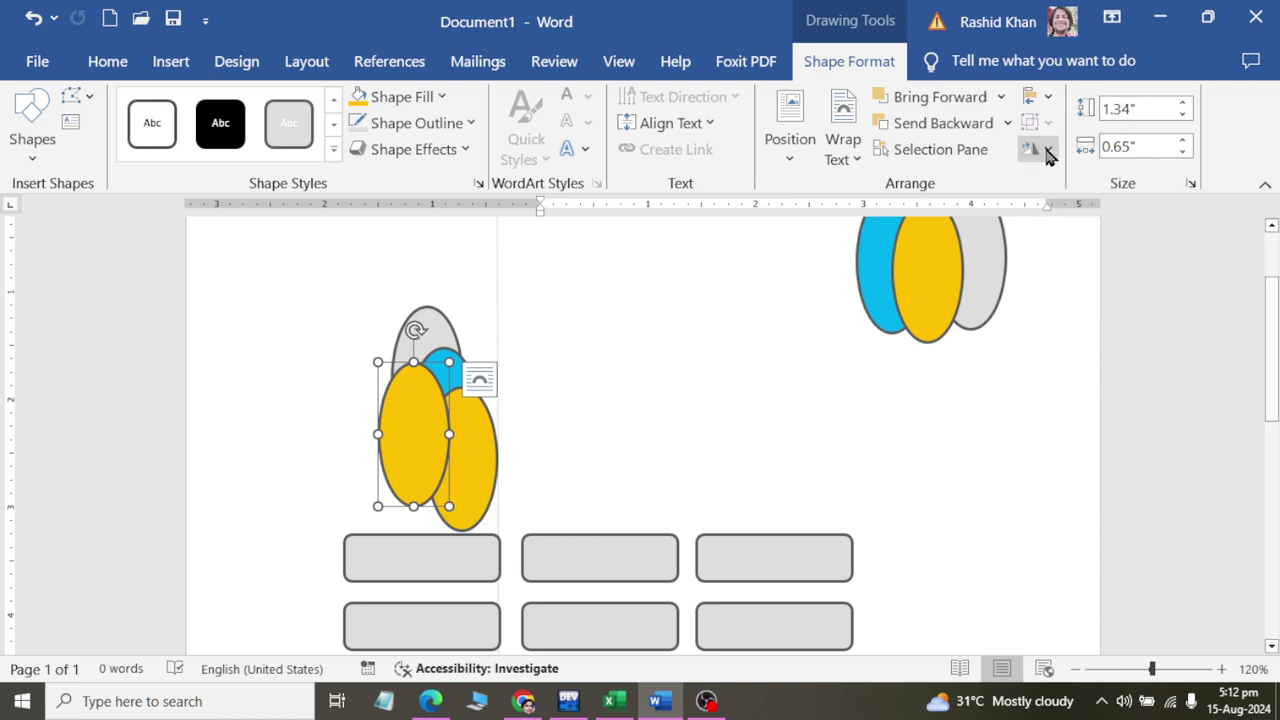
left_click(953, 142)
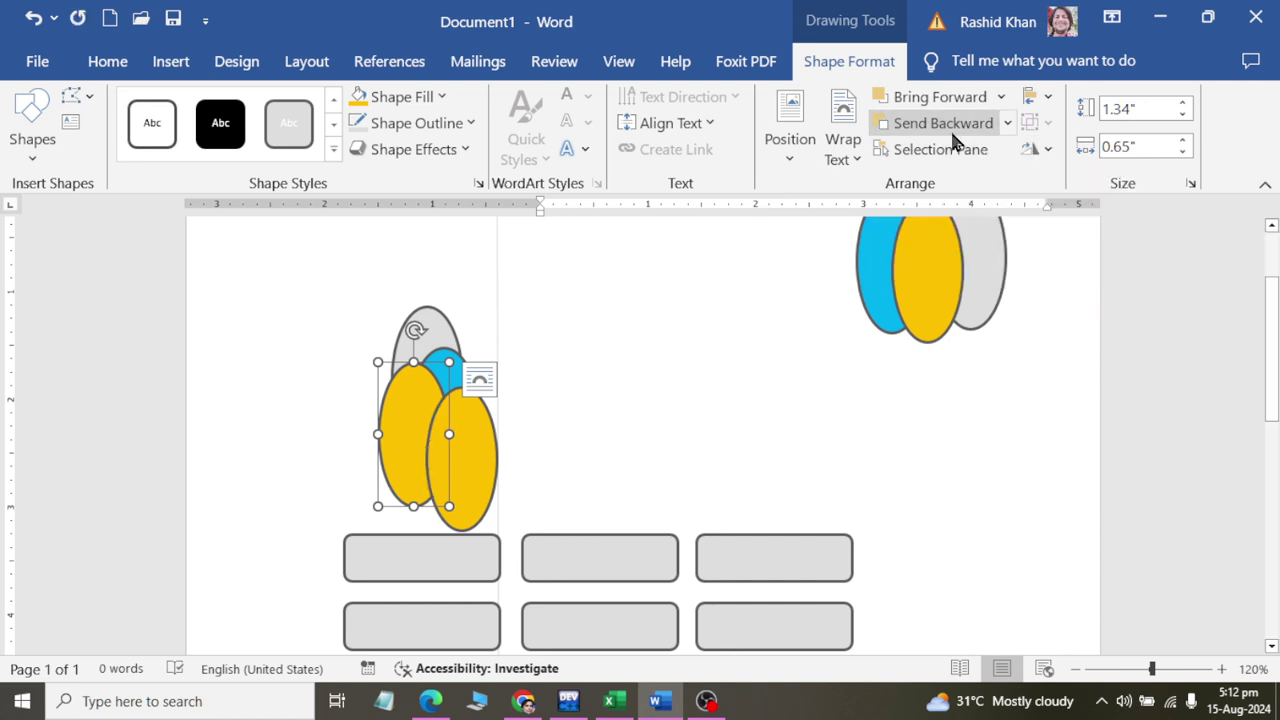
left_click(953, 142)
left_click(953, 142)
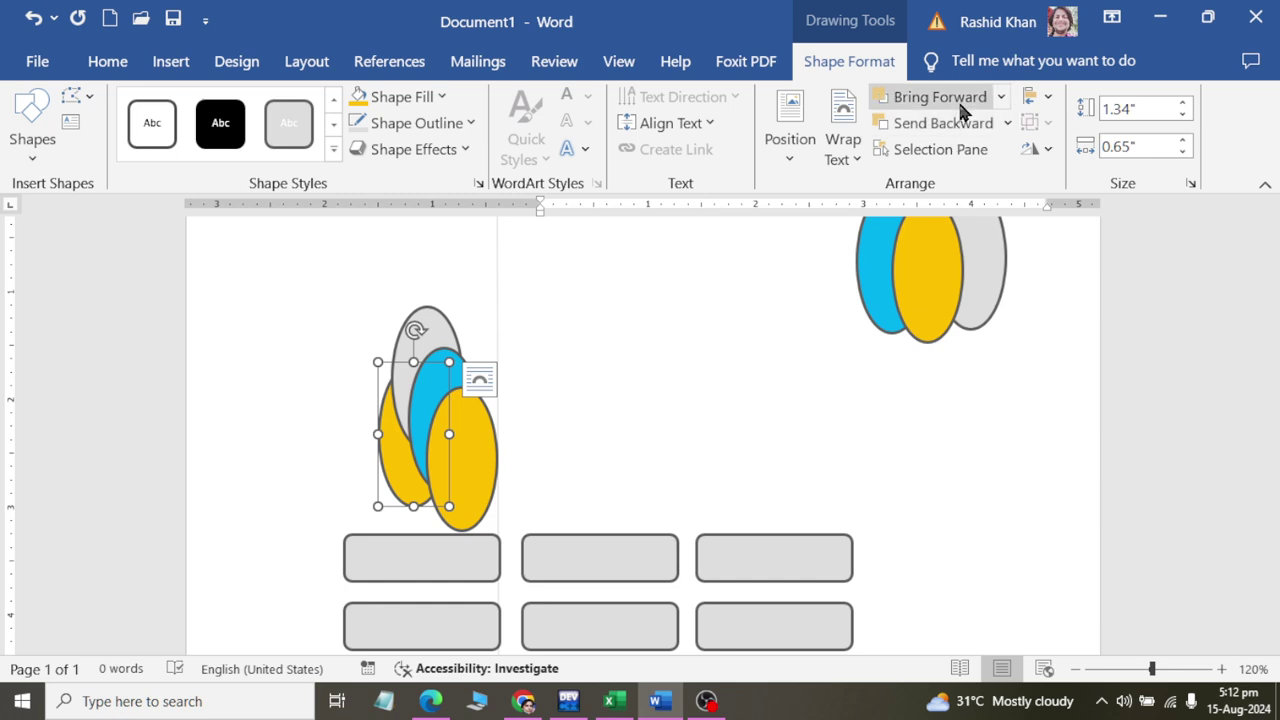
left_click(957, 105)
left_click(957, 105)
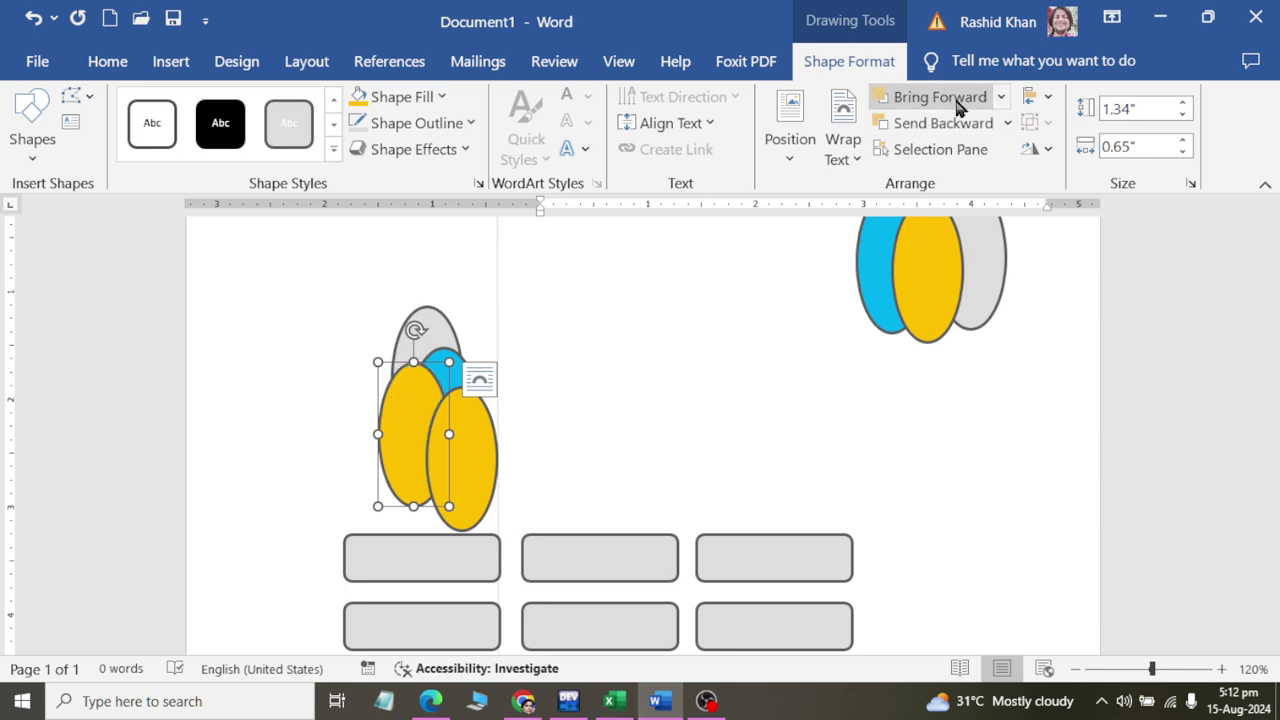
left_click(957, 105)
Step: Send the left yellow ellipse to the very back, then bring it to the very front
left_click(1009, 122)
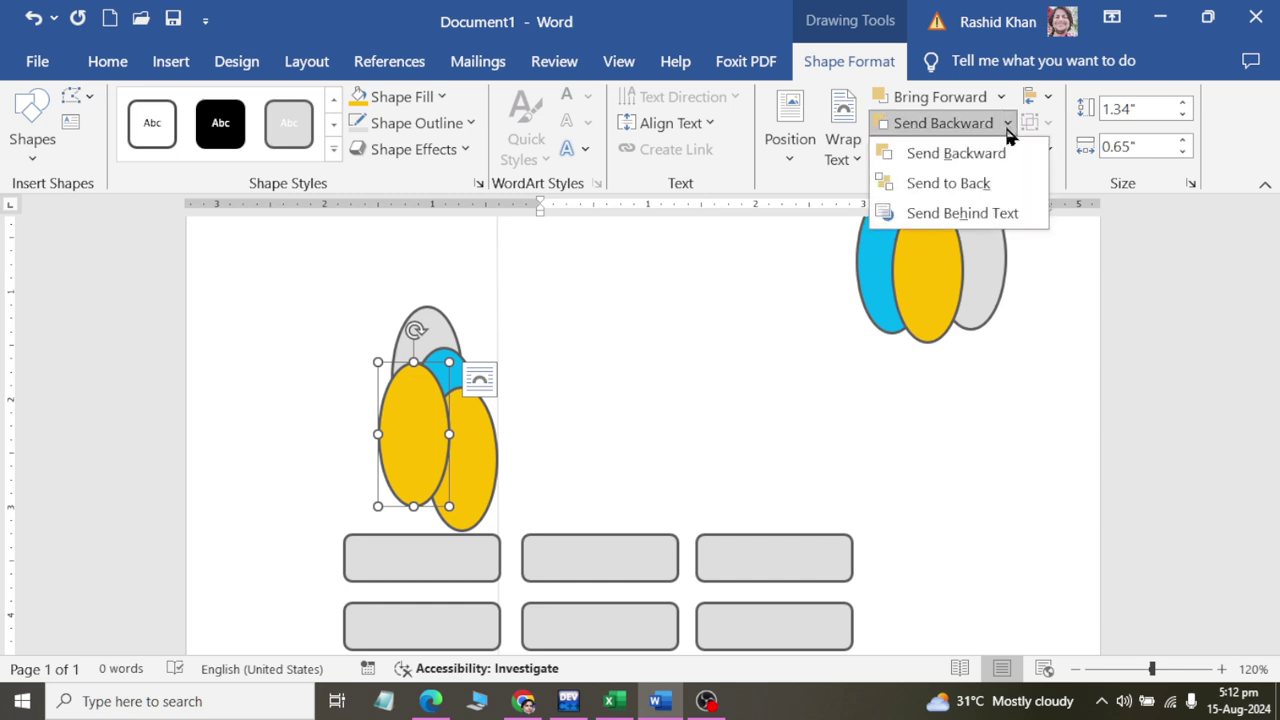
left_click(995, 184)
left_click(1000, 97)
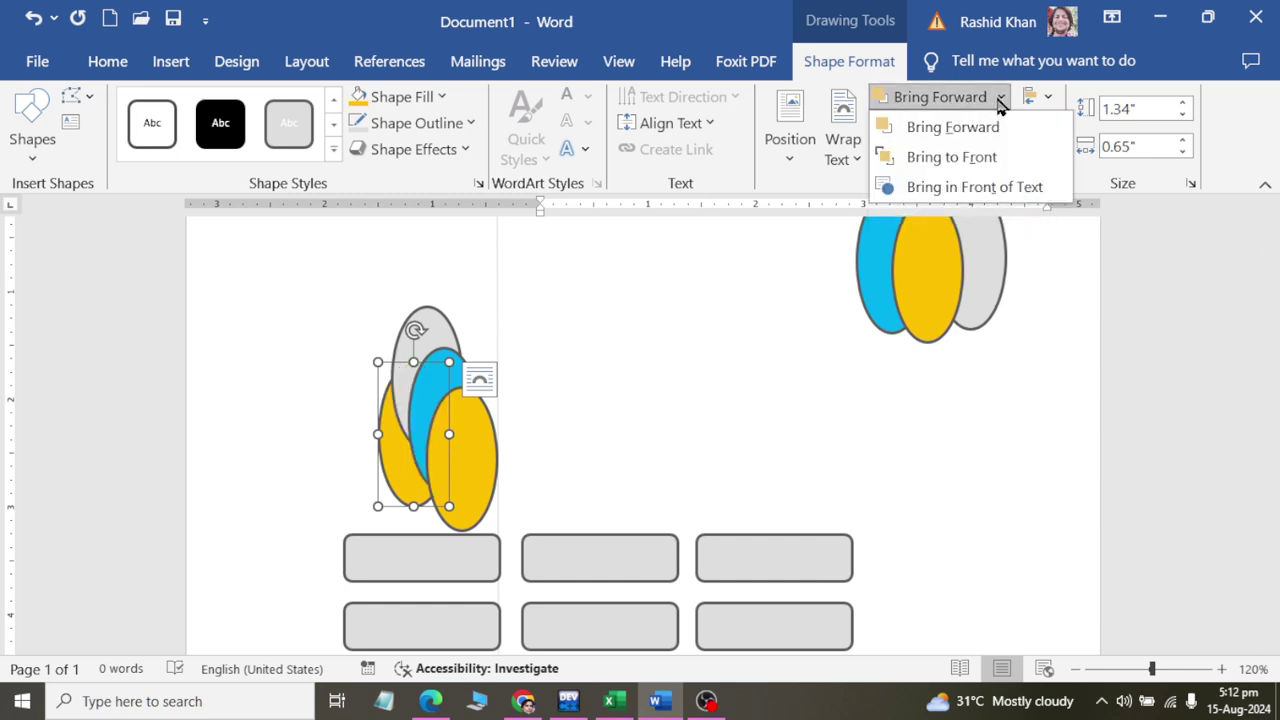
left_click(1004, 160)
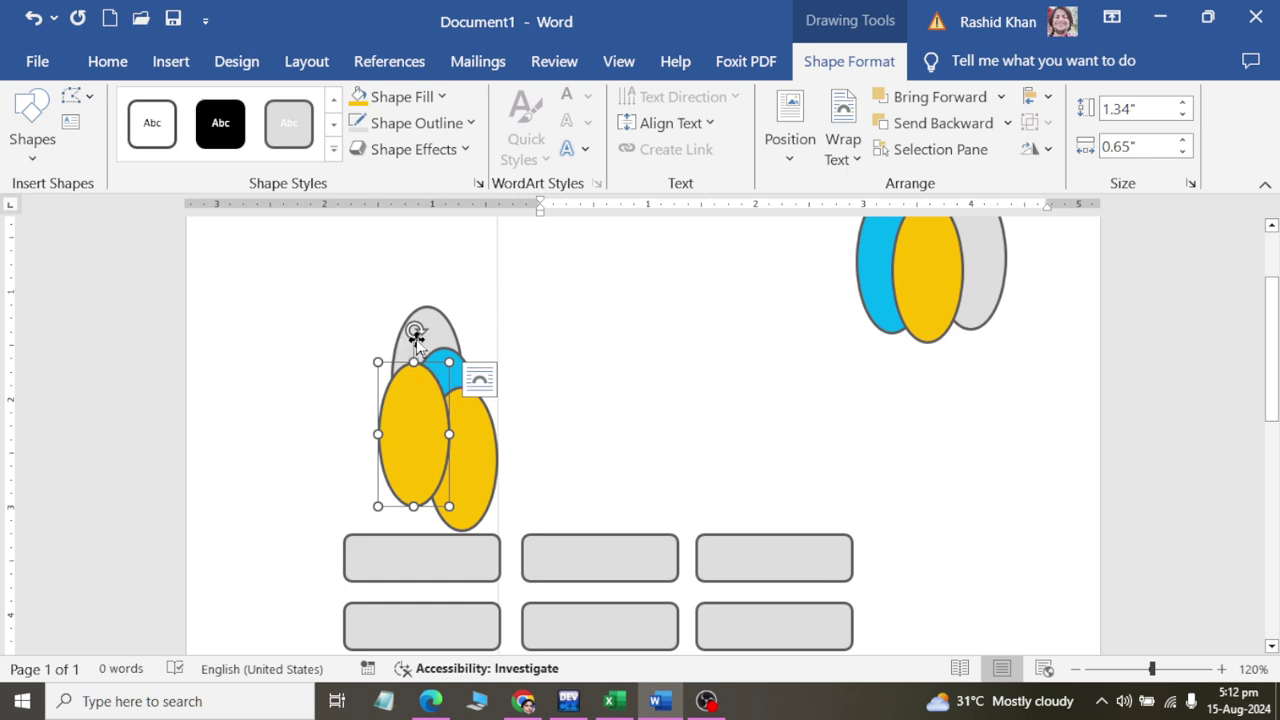
Step: Move the copied yellow ellipse, untilted, out of the cluster toward the top centre
left_click_drag(415, 331, 474, 323)
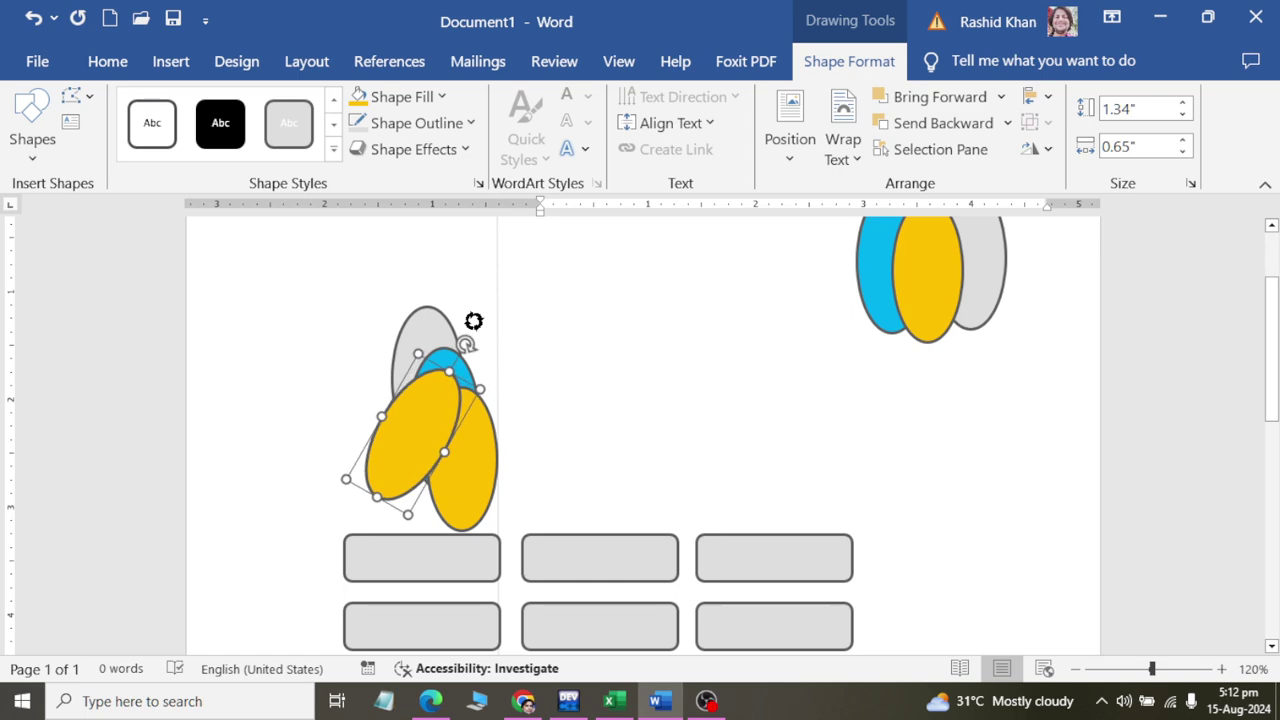
left_click_drag(449, 386, 613, 343)
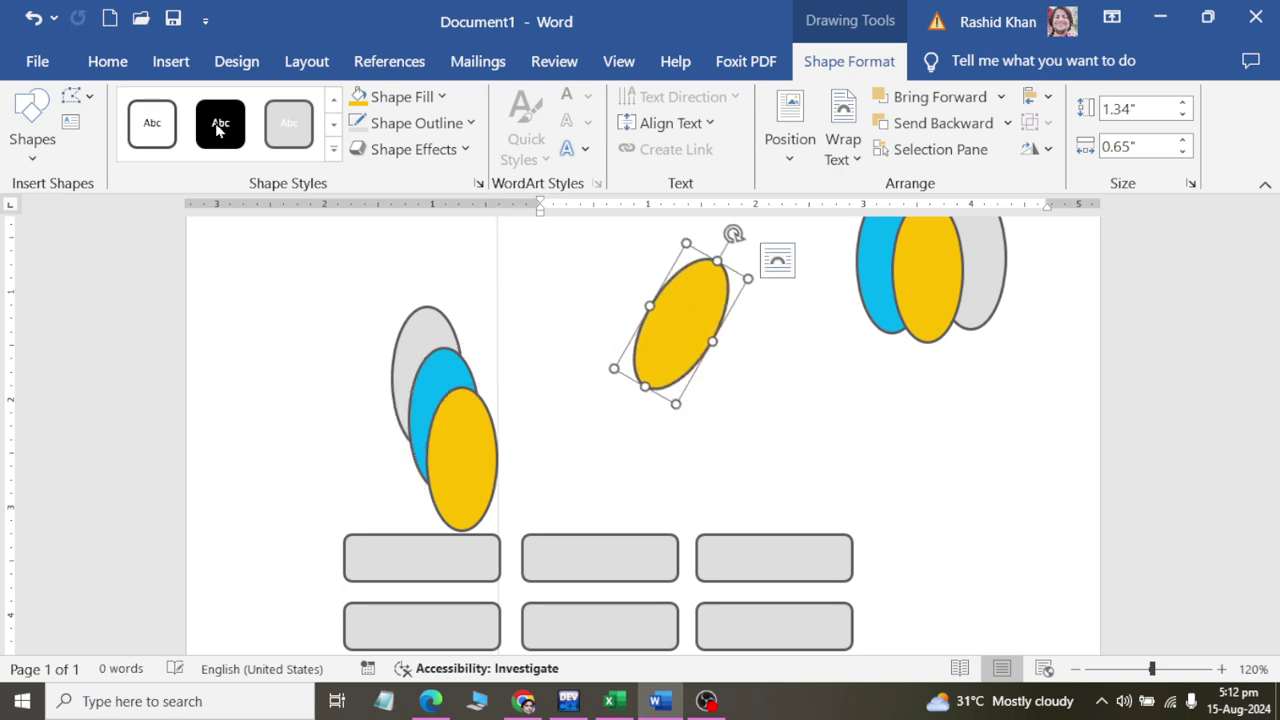
left_click(32, 18)
left_click(32, 18)
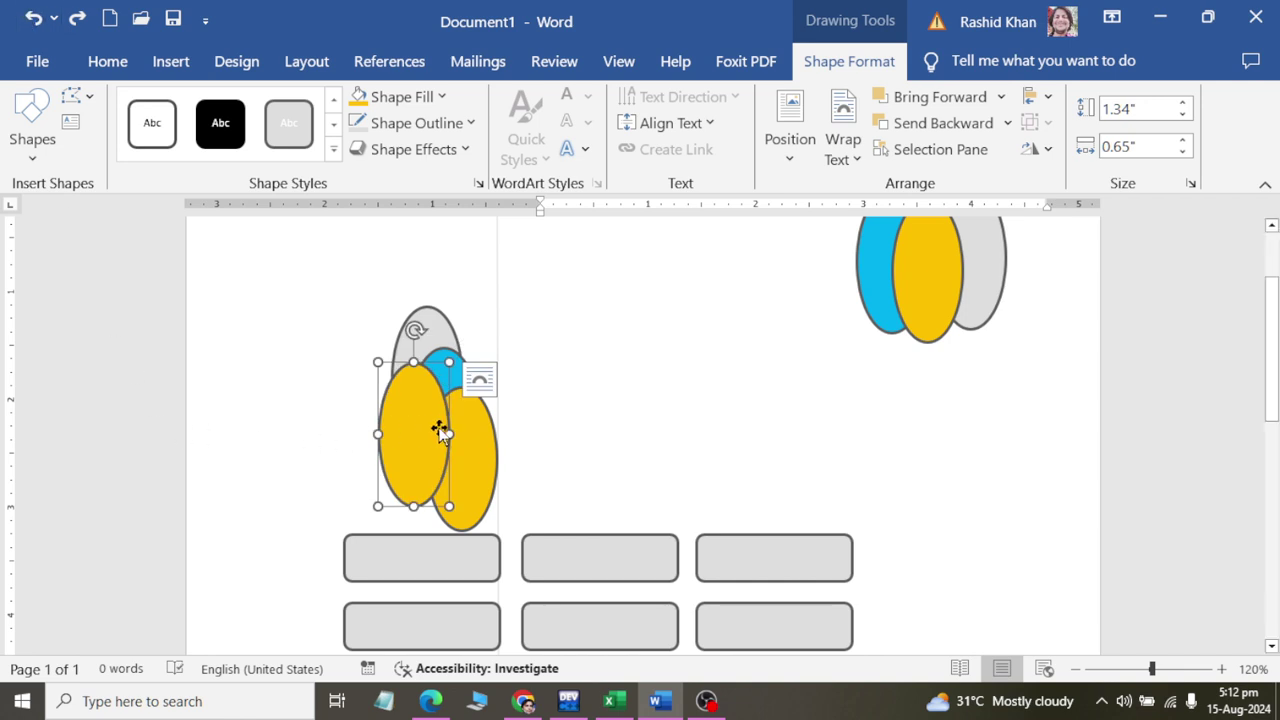
left_click_drag(440, 429, 724, 318)
Step: Shift the cluster's yellow ellipse slightly lower and reselect the standalone yellow ellipse
left_click(1035, 149)
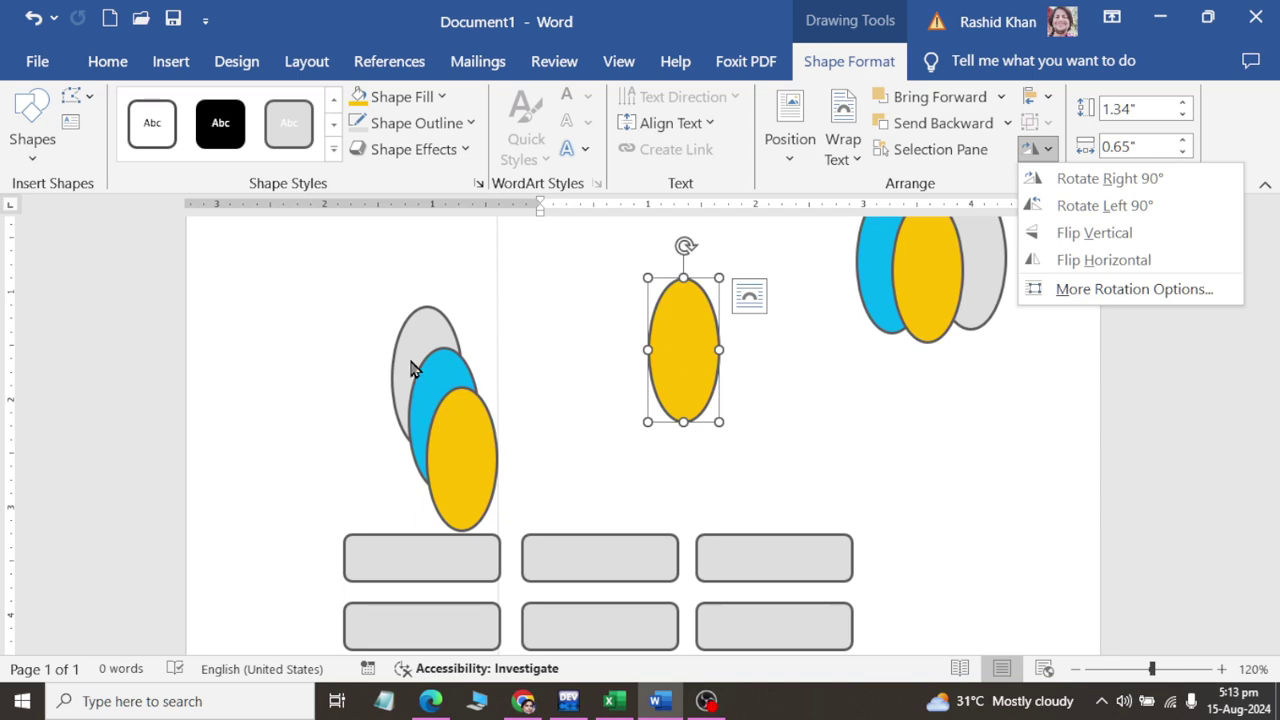
left_click(463, 474)
left_click(465, 476)
mouse_move(466, 477)
left_mouse_down()
mouse_move(636, 430)
mouse_move(451, 494)
left_mouse_up()
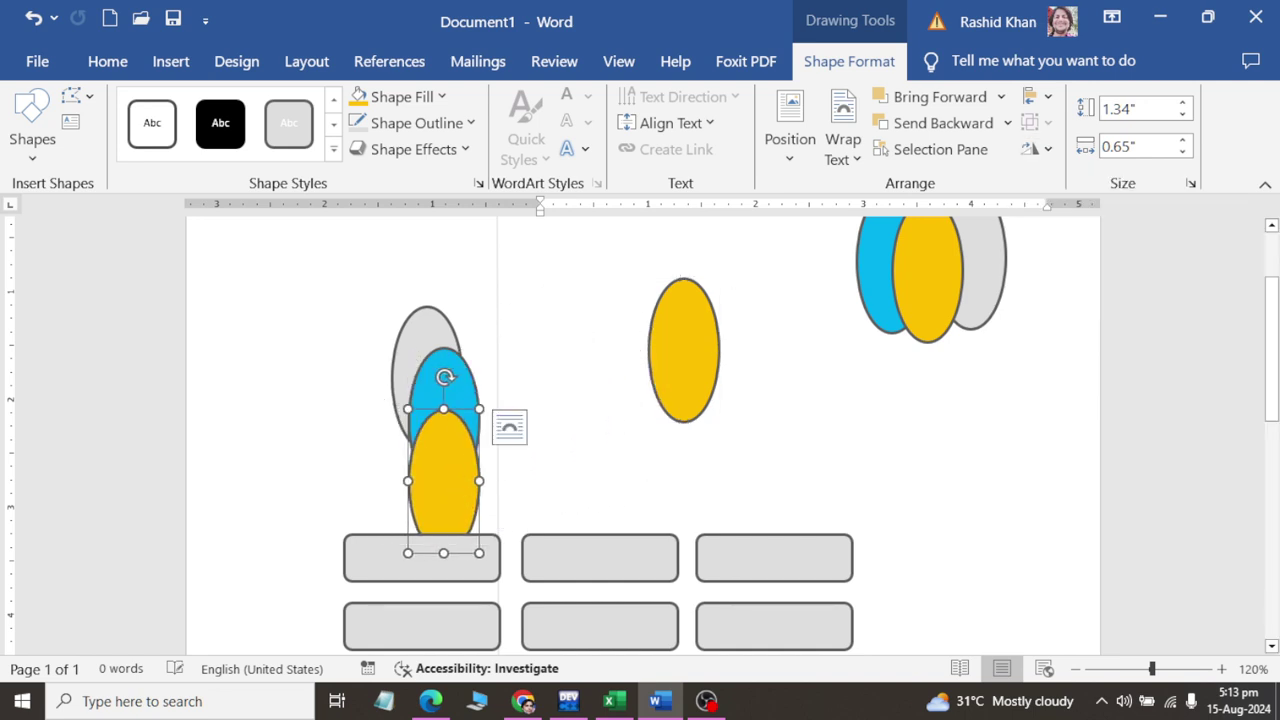
left_click(674, 366)
left_click(400, 96)
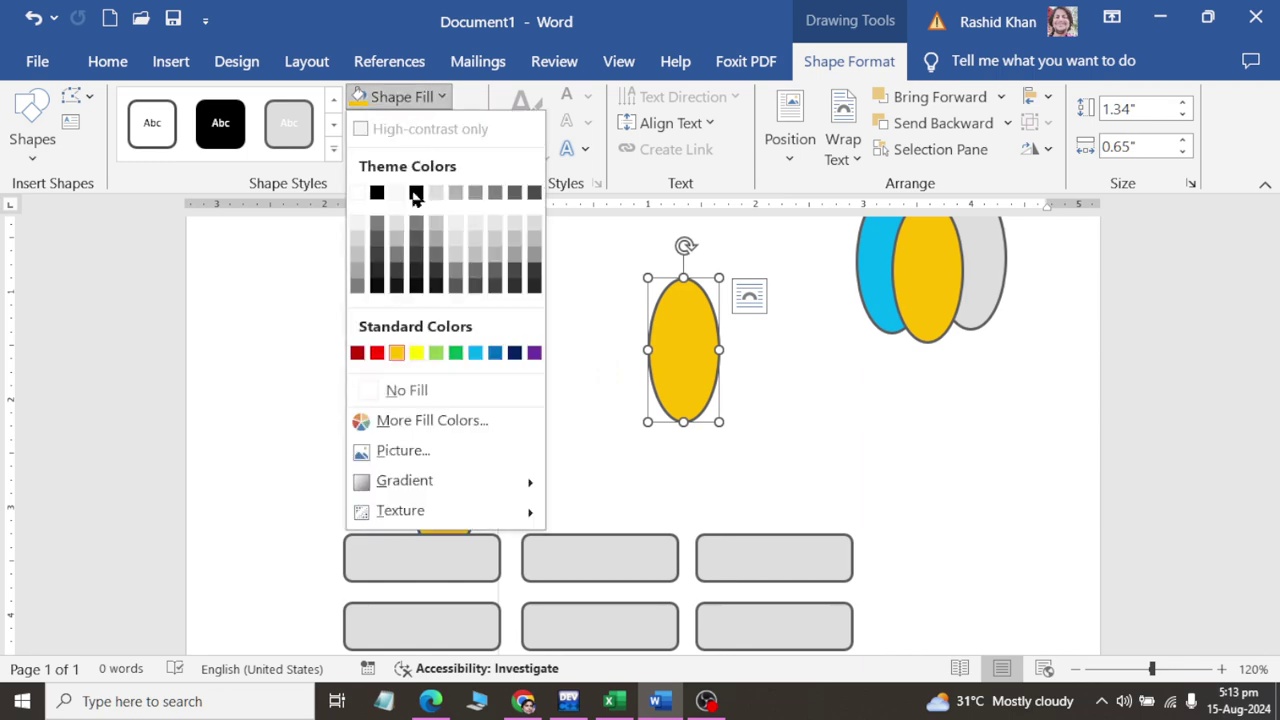
Step: Fill the standalone ellipse with a picture from a file, browsing to Documents > latest
left_click(412, 452)
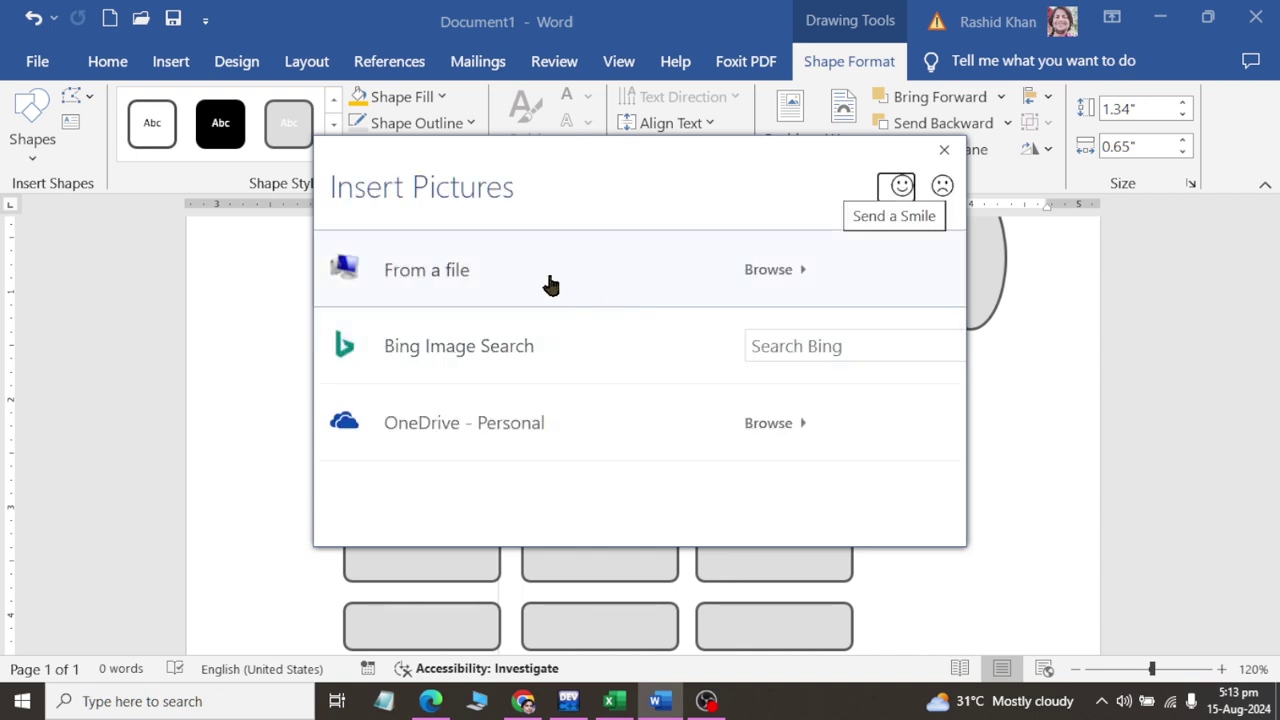
left_click(550, 278)
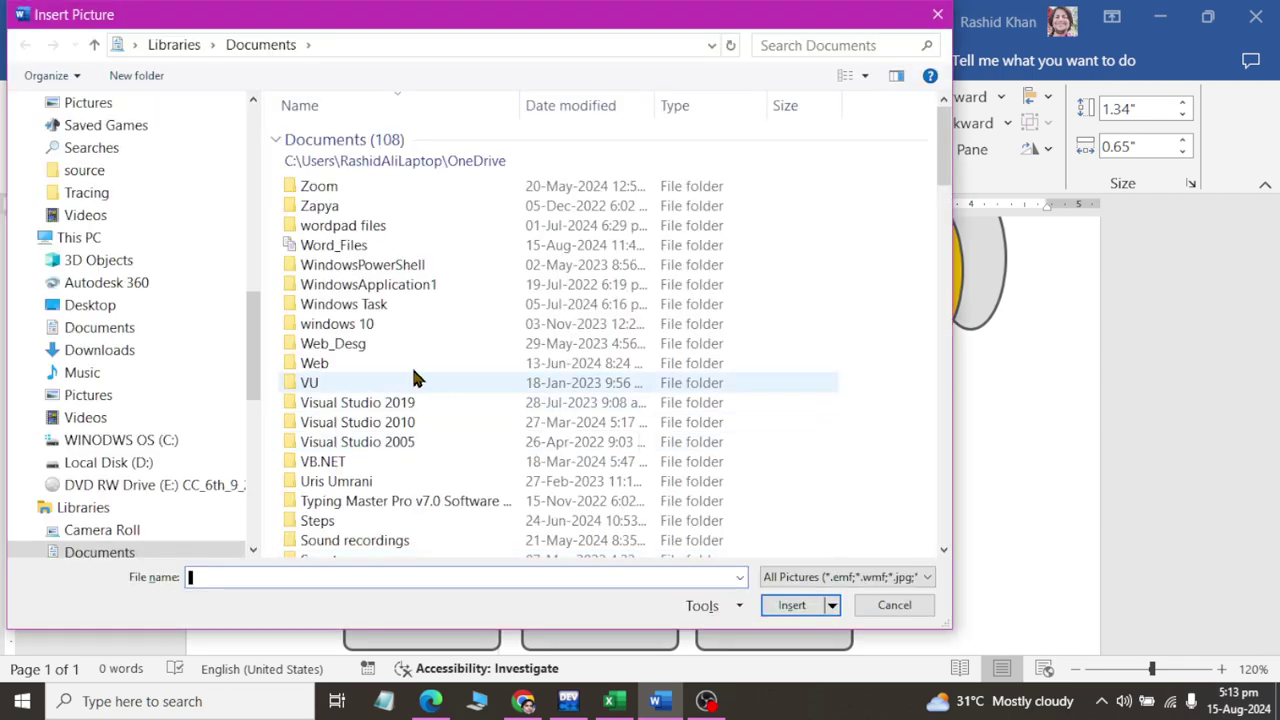
left_click(405, 312)
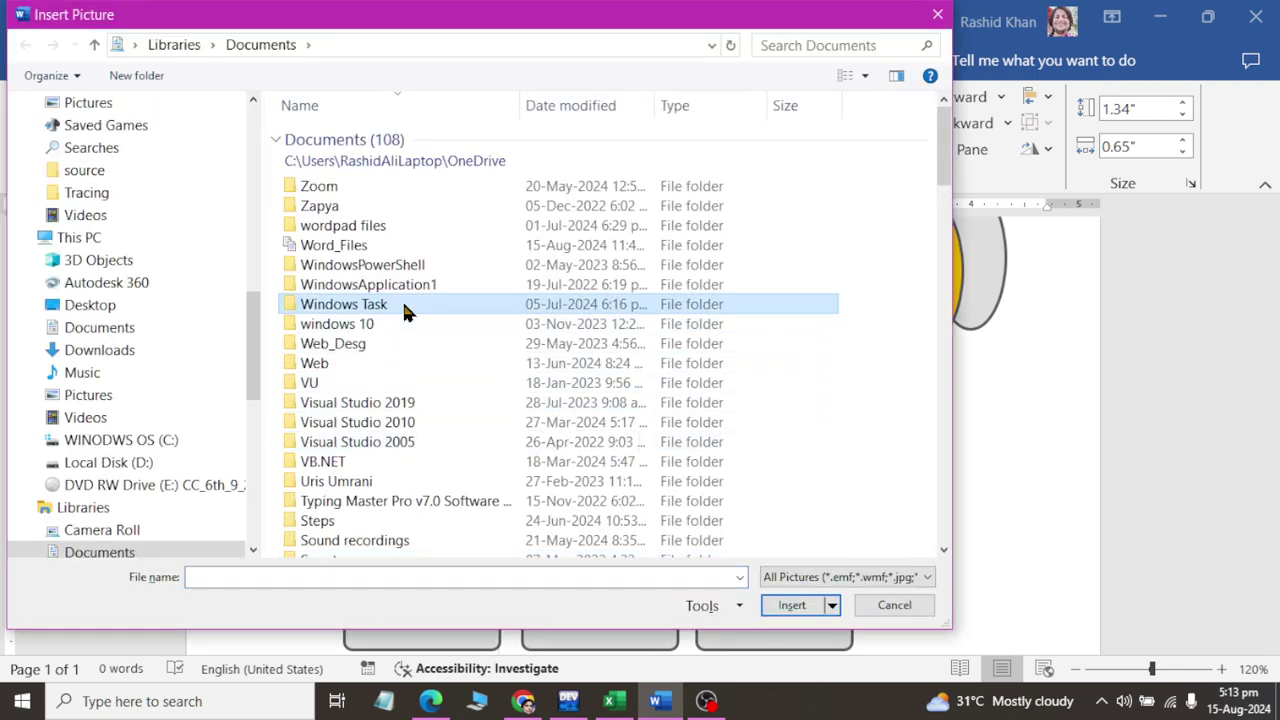
key("l")
key("Return")
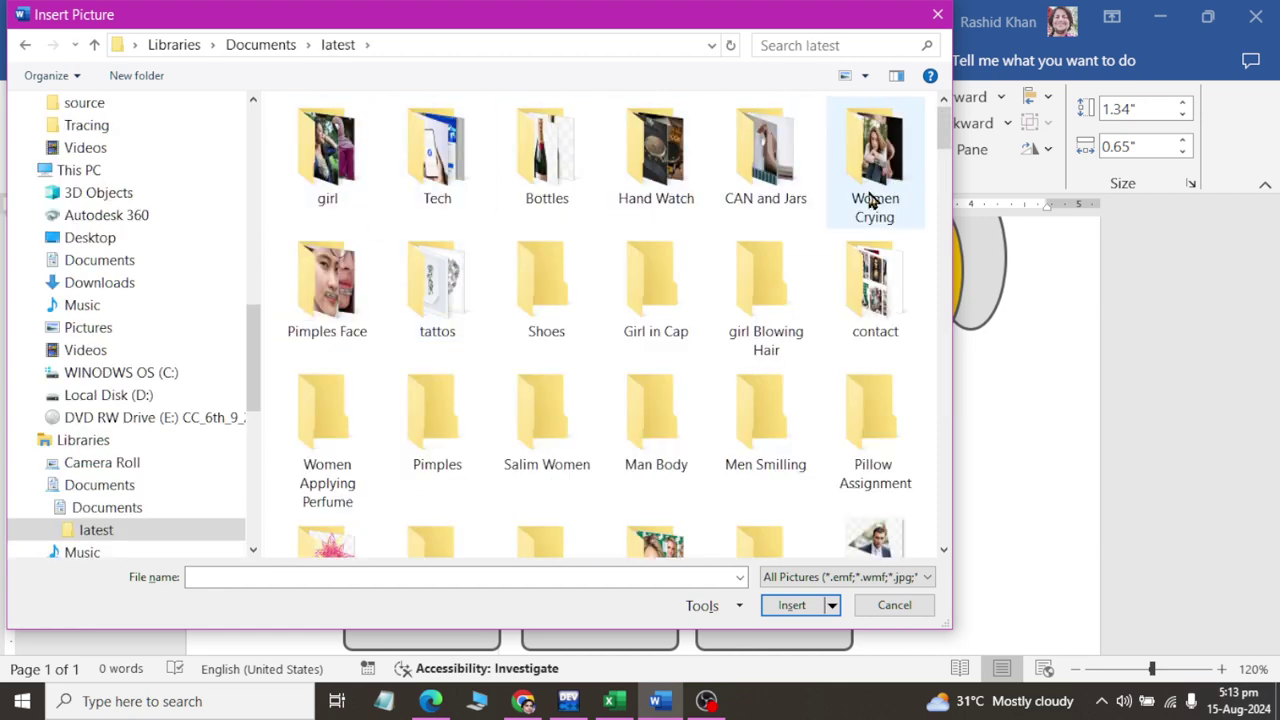
left_click_drag(946, 126, 948, 165)
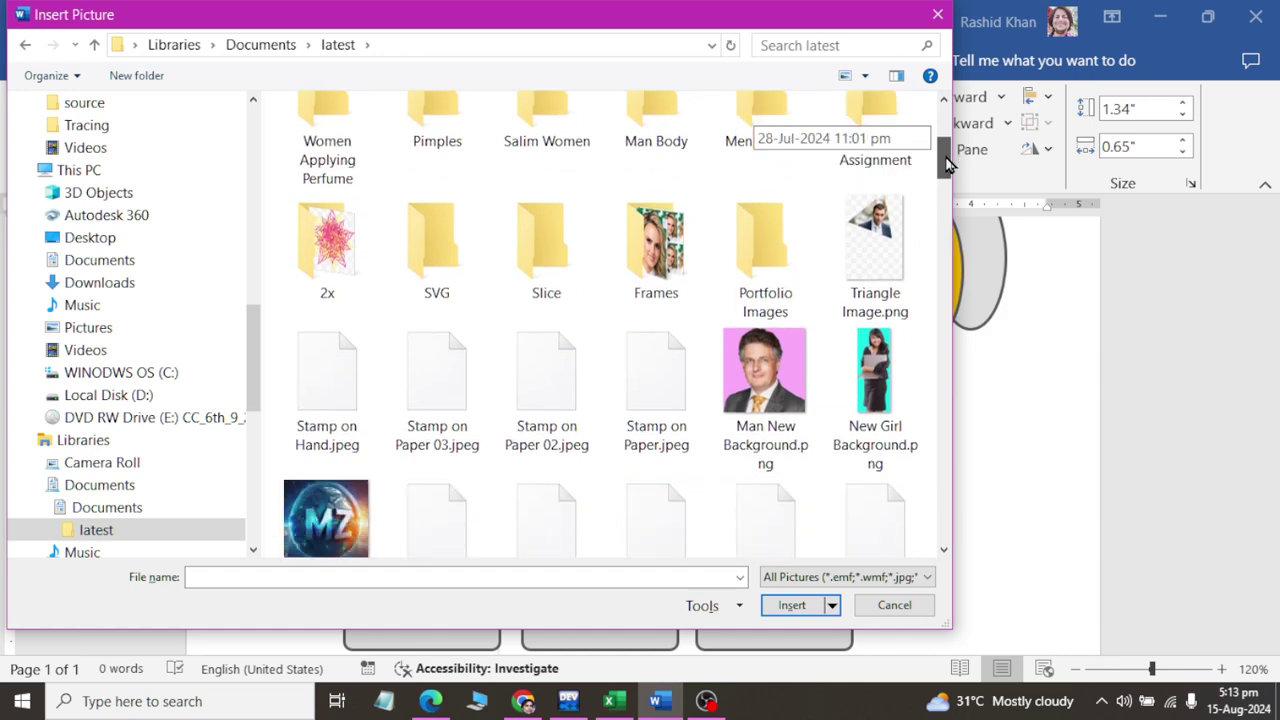
Step: Insert the portrait photo and try horizontal, vertical and rotate options, mirroring it back
key("Escape")
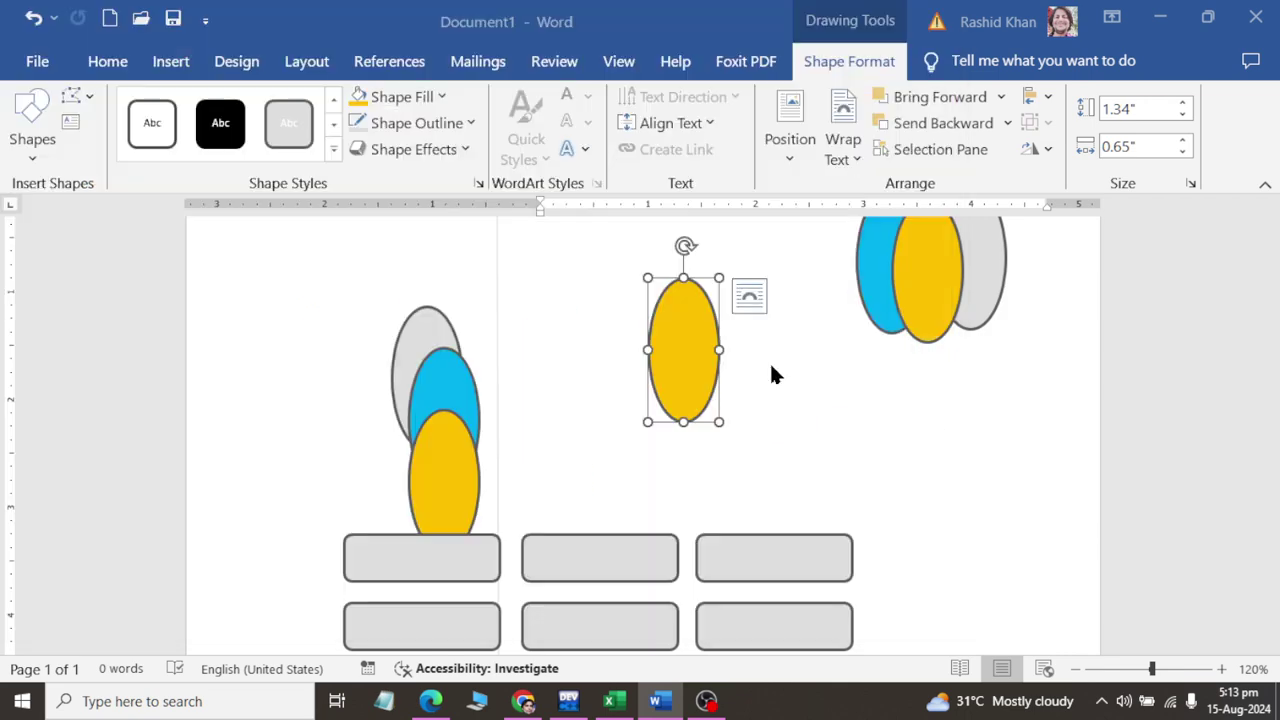
left_click(1040, 148)
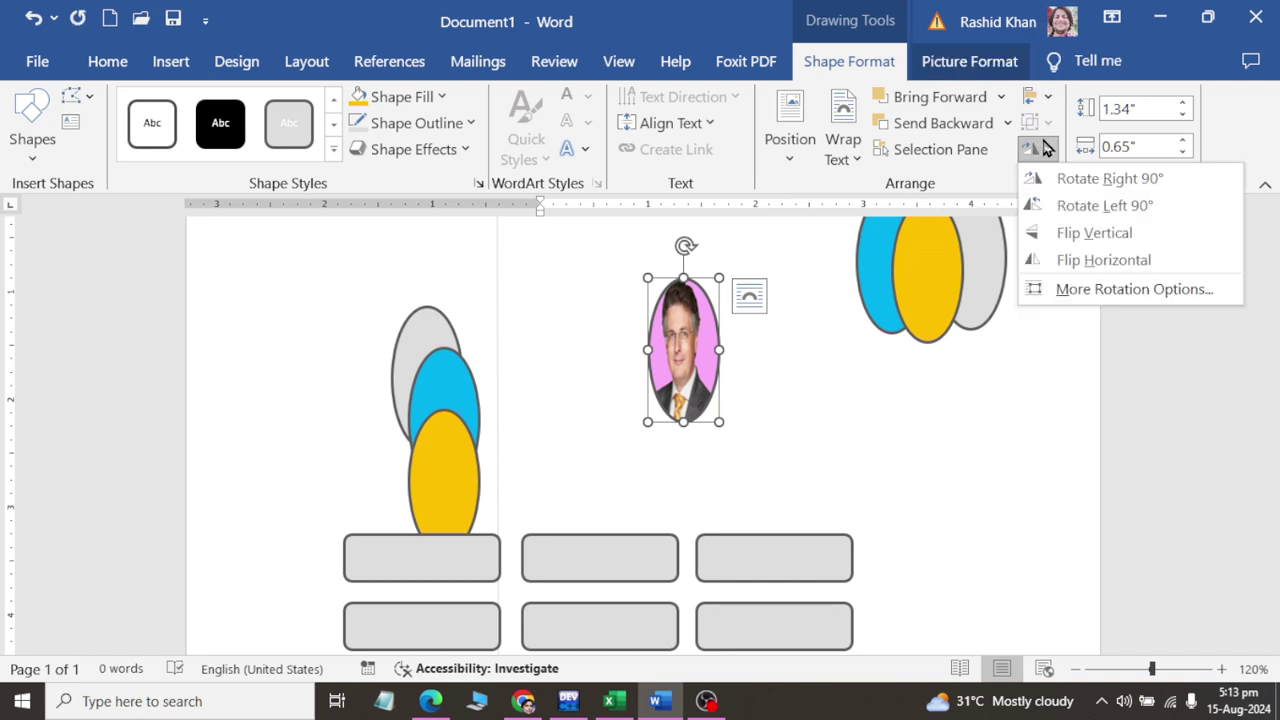
left_click(1033, 259)
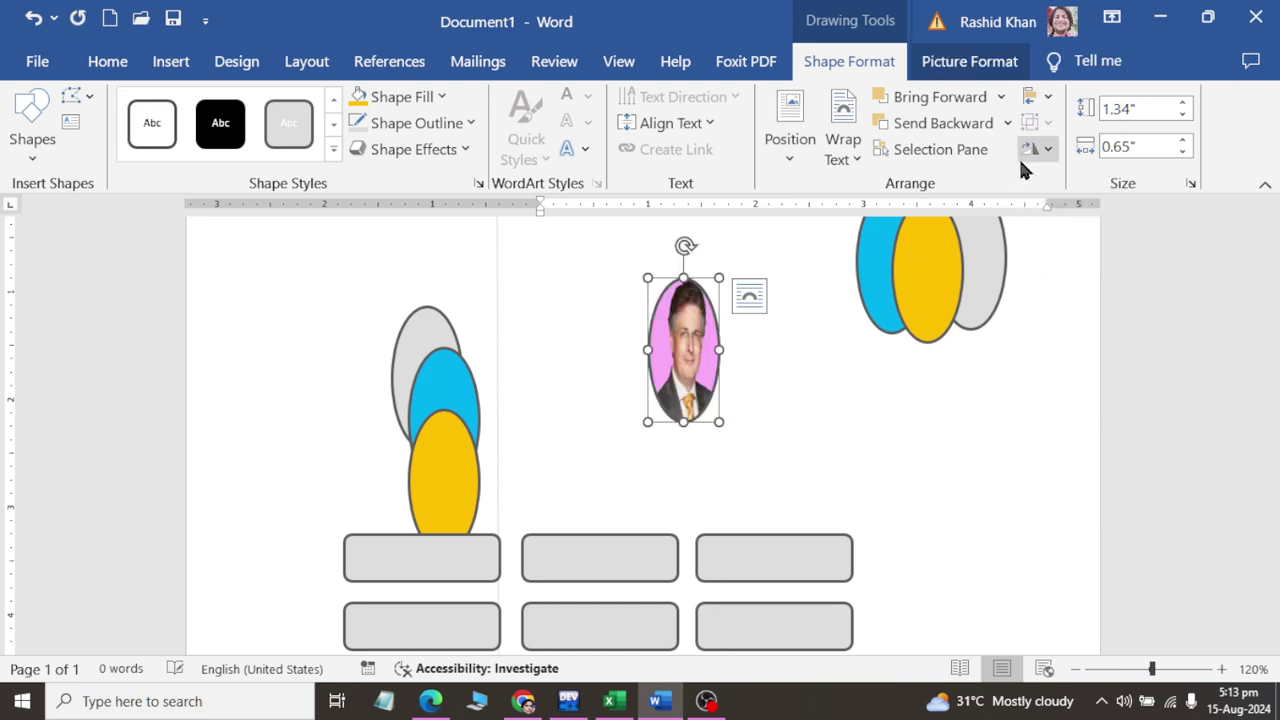
left_click(1035, 150)
left_click(1034, 260)
left_click(1028, 150)
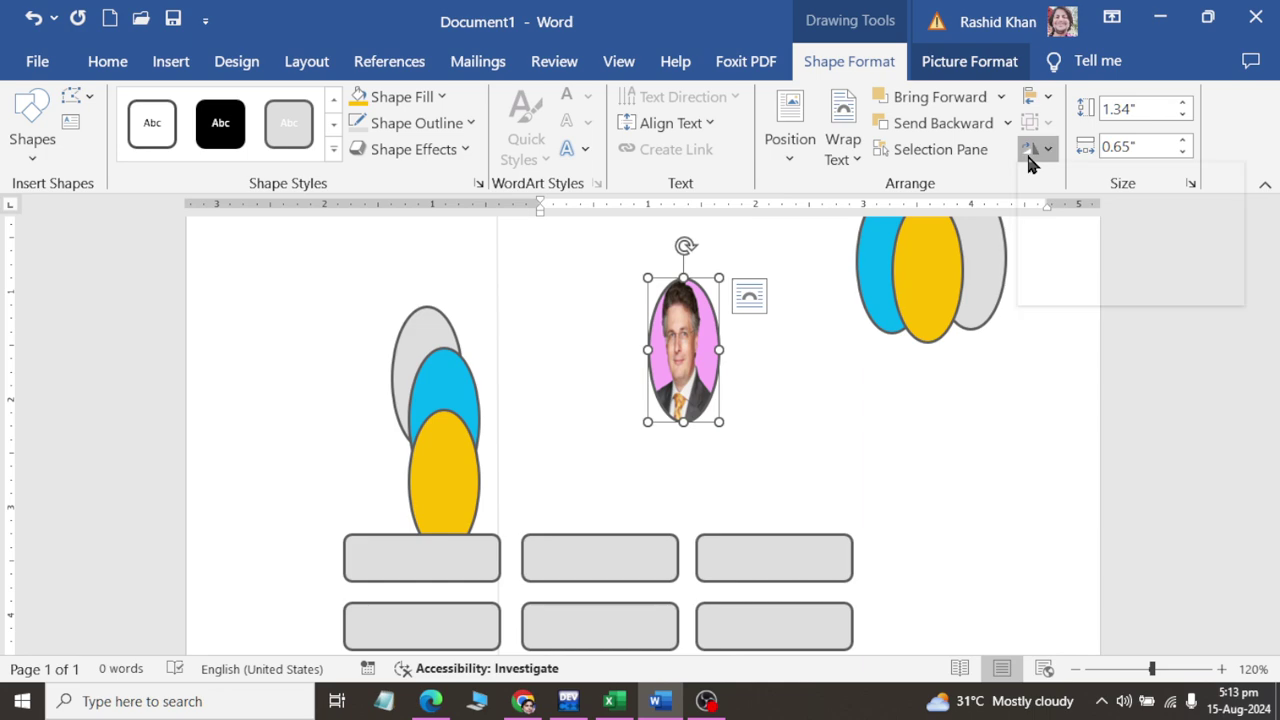
left_click(1026, 233)
left_click(1032, 149)
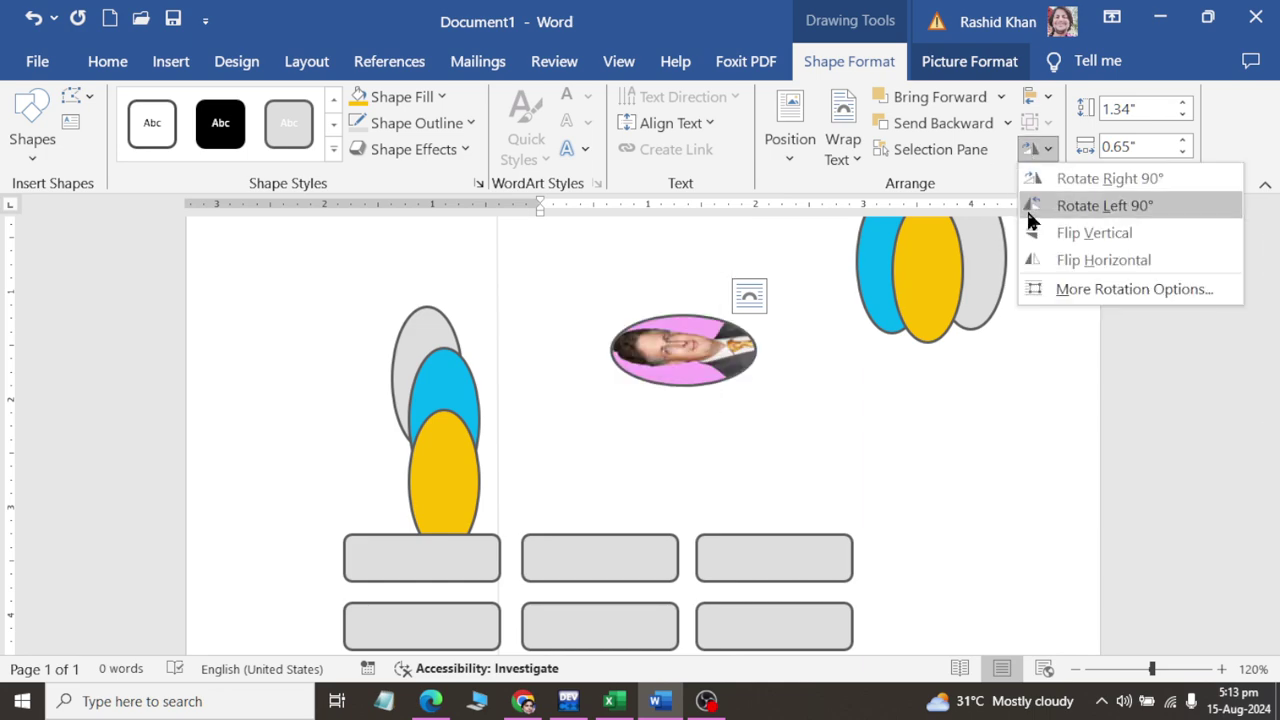
left_click(1035, 236)
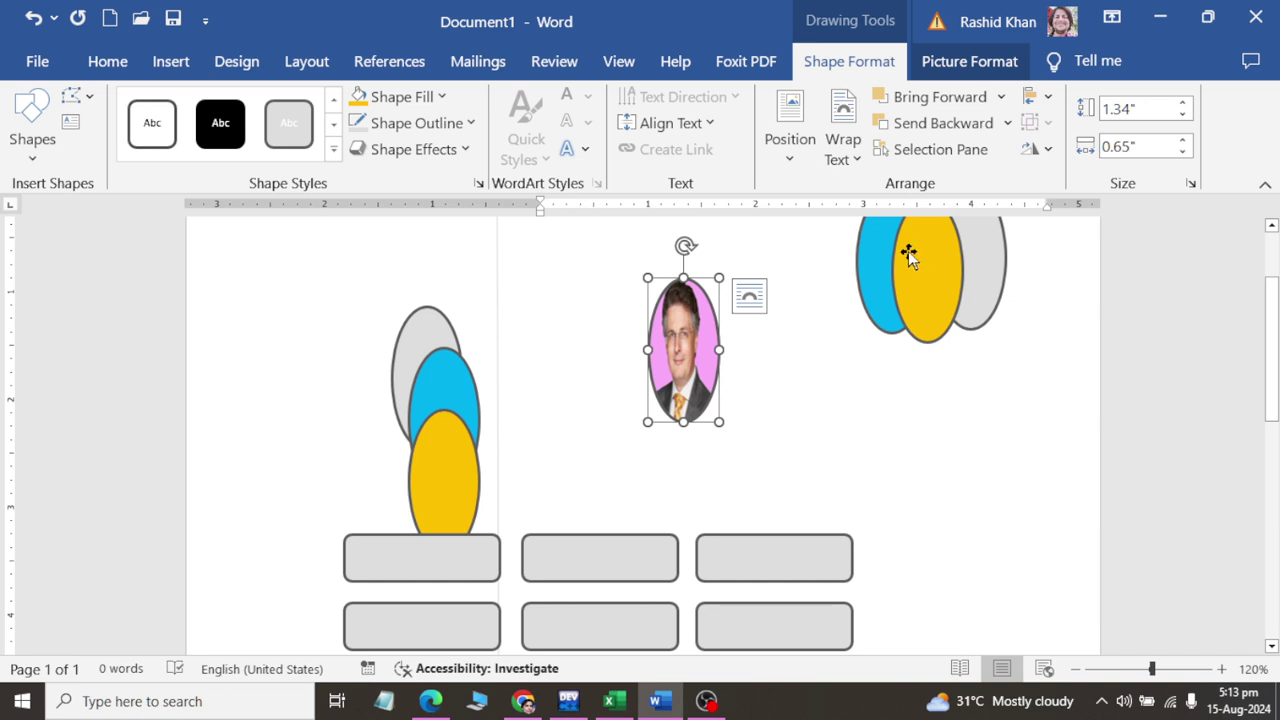
Step: Resize the photo shape into a near circle about 1.64 by 1.66 inches
left_click(1182, 103)
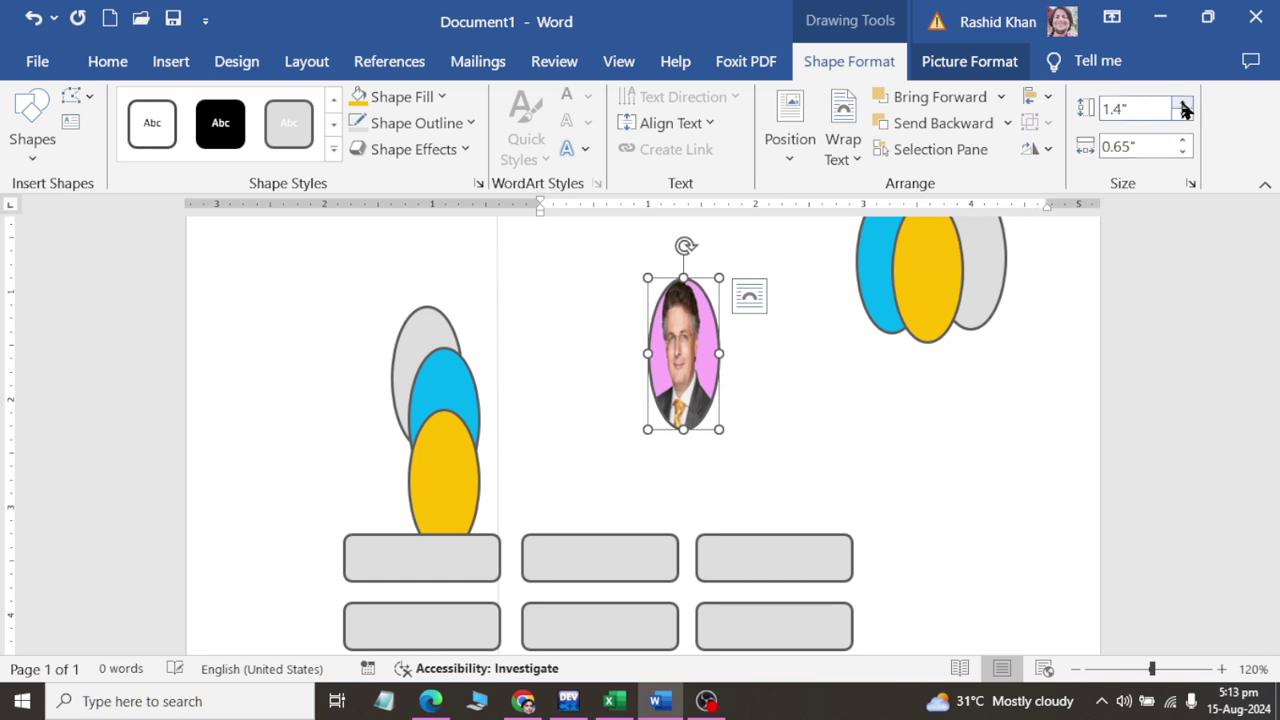
left_click(1182, 103)
left_click(1182, 103)
left_click(1183, 114)
left_click(1183, 114)
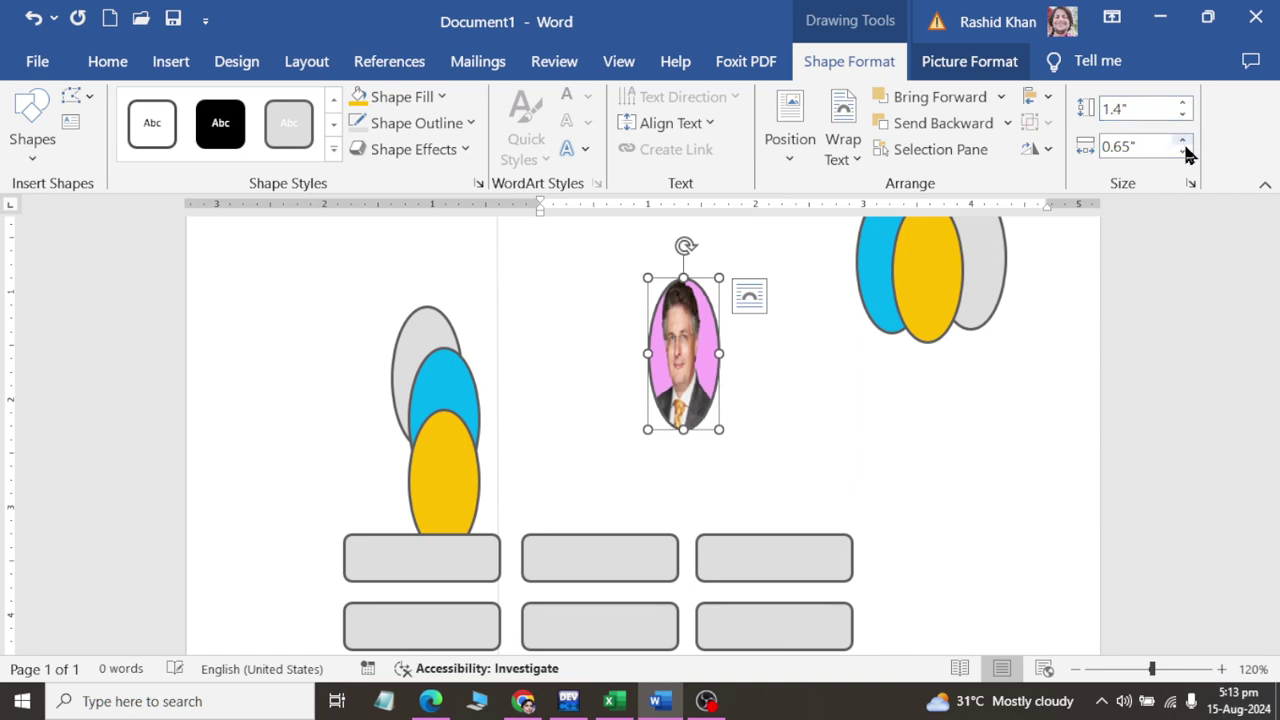
left_click(1182, 142)
left_click(1182, 142)
left_click(1182, 142)
left_click(1182, 142)
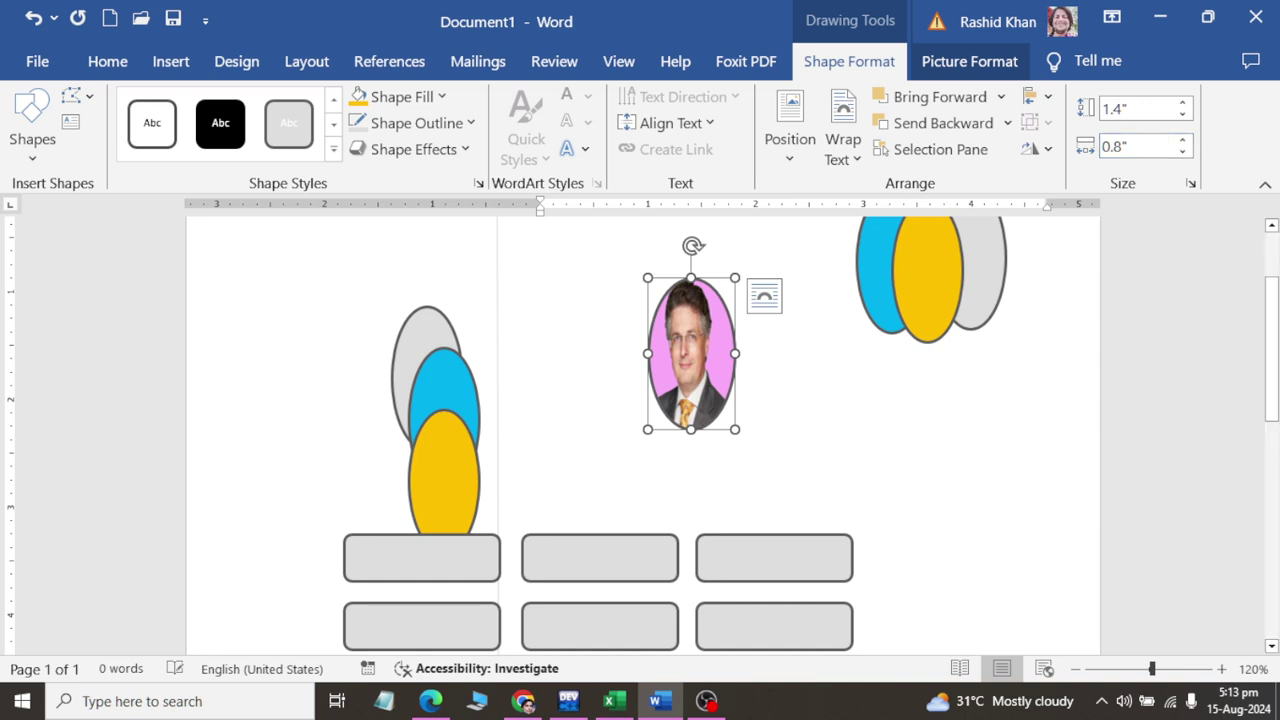
left_click_drag(735, 429, 840, 451)
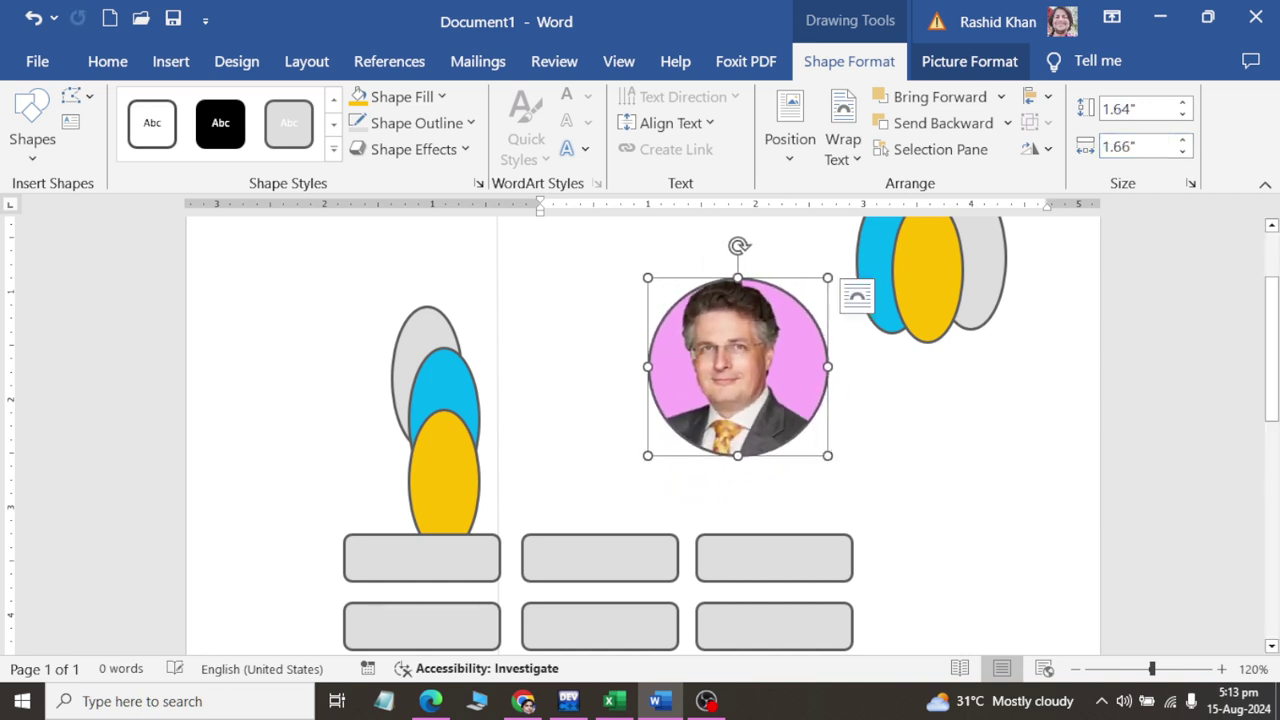
Step: Deselect and reselect the circular portrait to check its Picture and Shape Format options
left_click(543, 247)
left_click(787, 453)
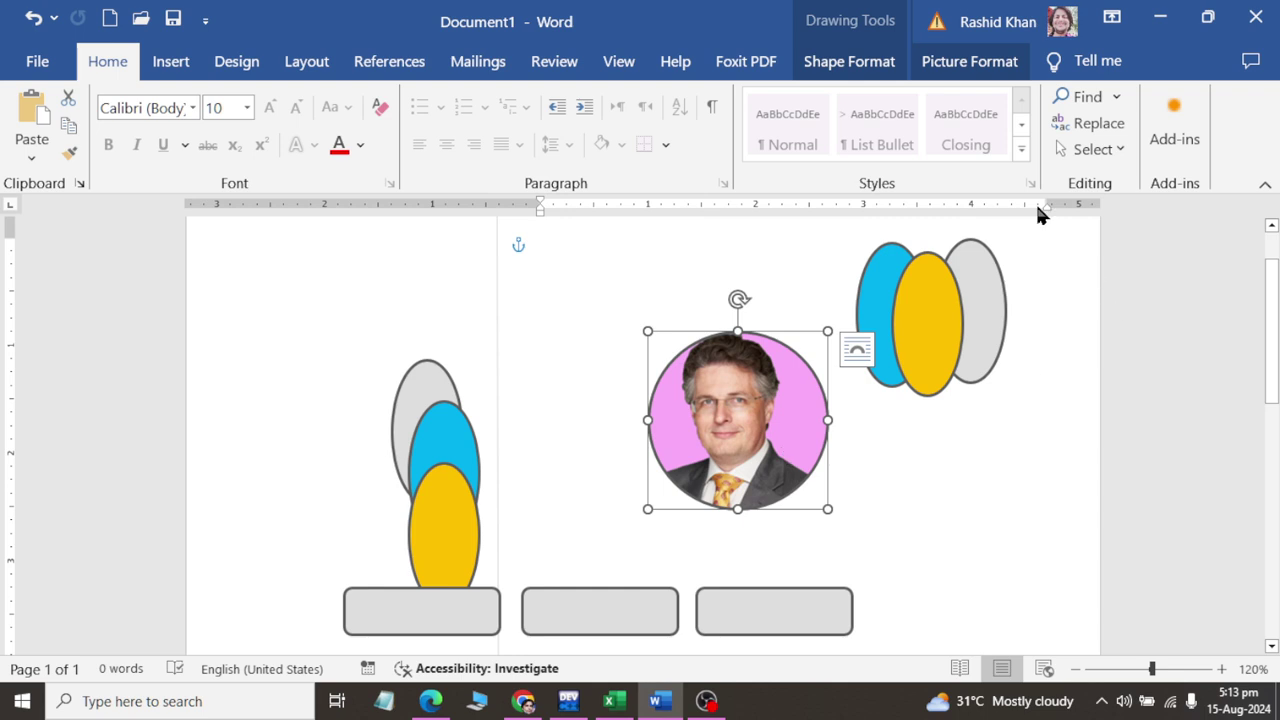
left_click(966, 61)
left_click(866, 66)
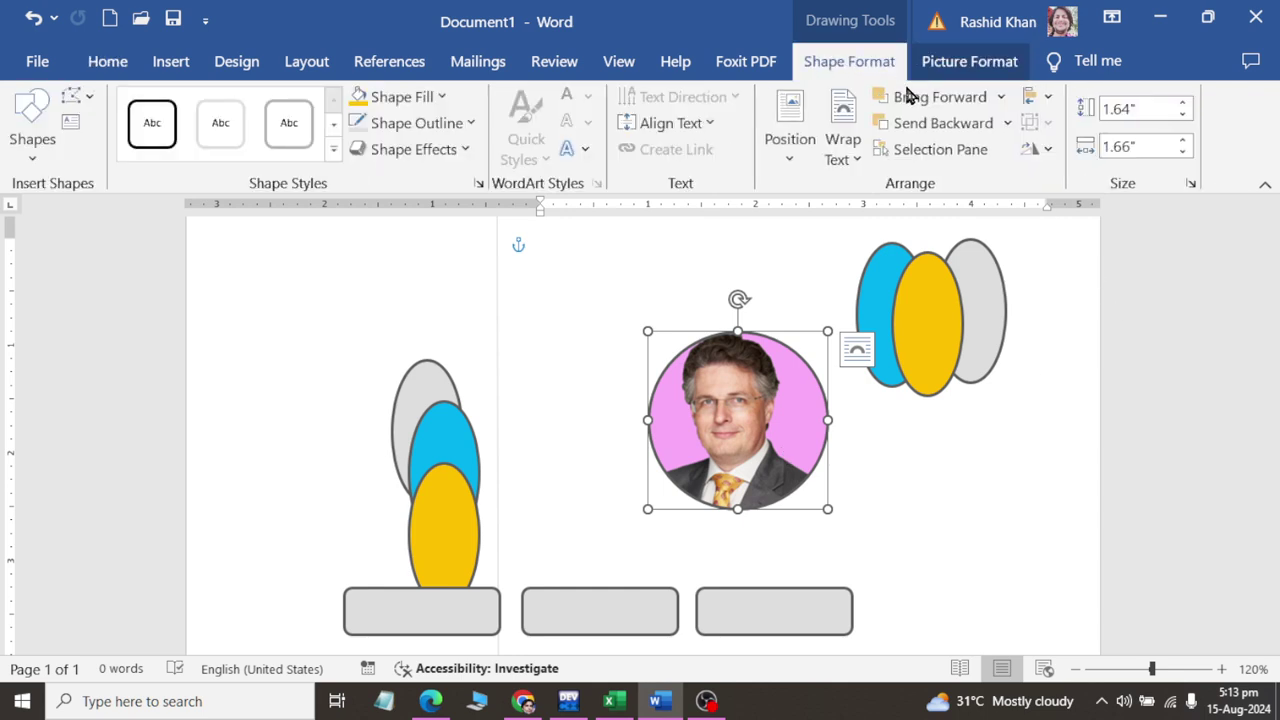
left_click(543, 246)
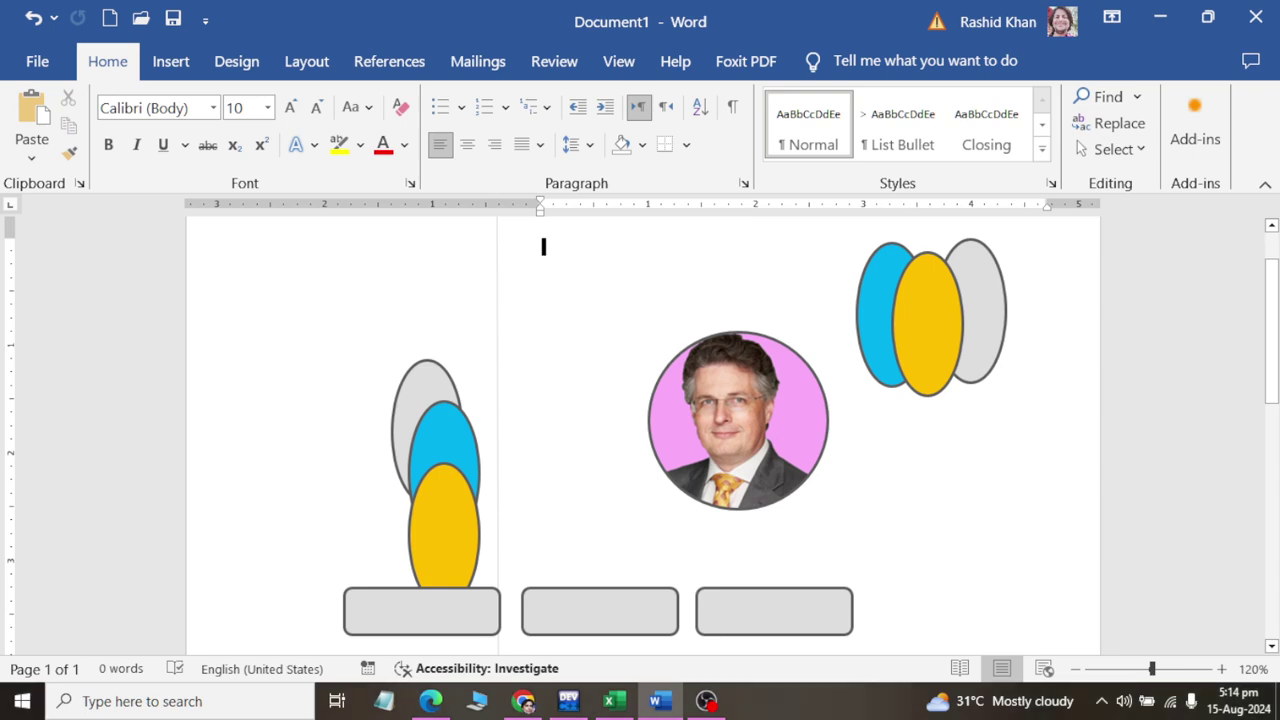
Step: Draw a parallelogram above the left ellipse cluster and adjust its width and top edge
scroll(346, 517, "down", 1)
scroll(446, 489, "down", 4)
scroll(471, 408, "up", 6)
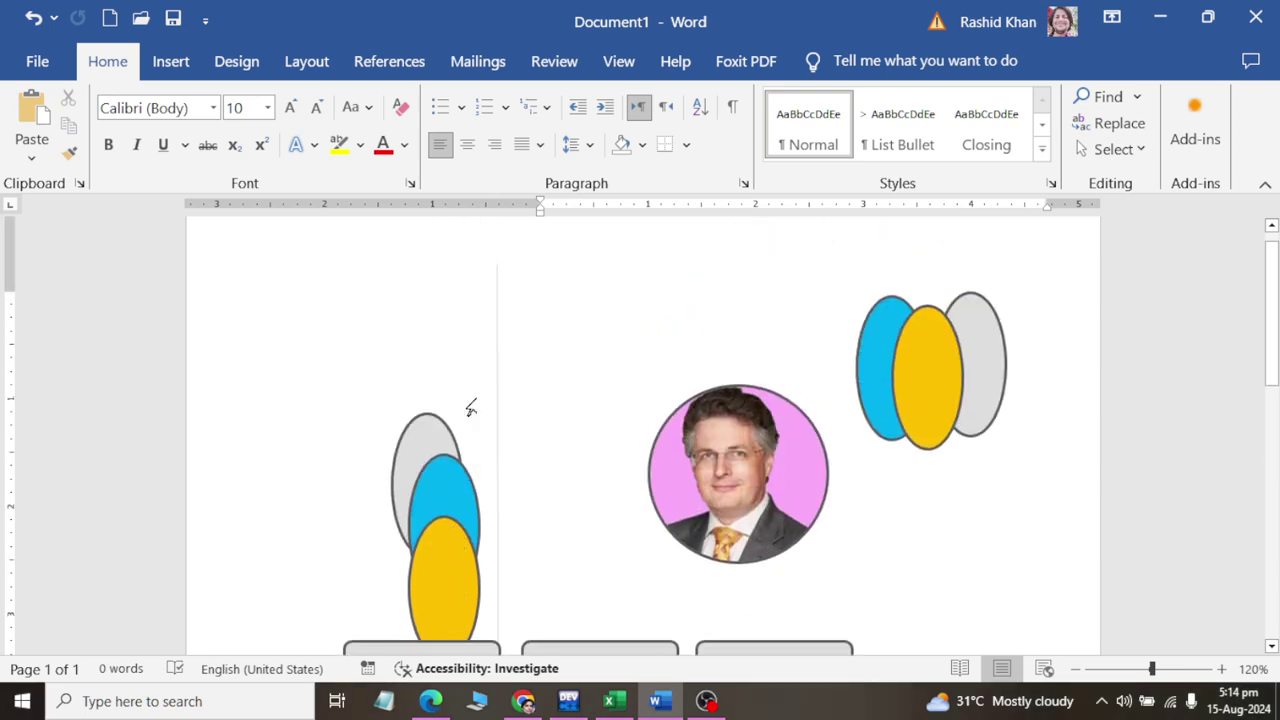
left_click(171, 61)
left_click(307, 100)
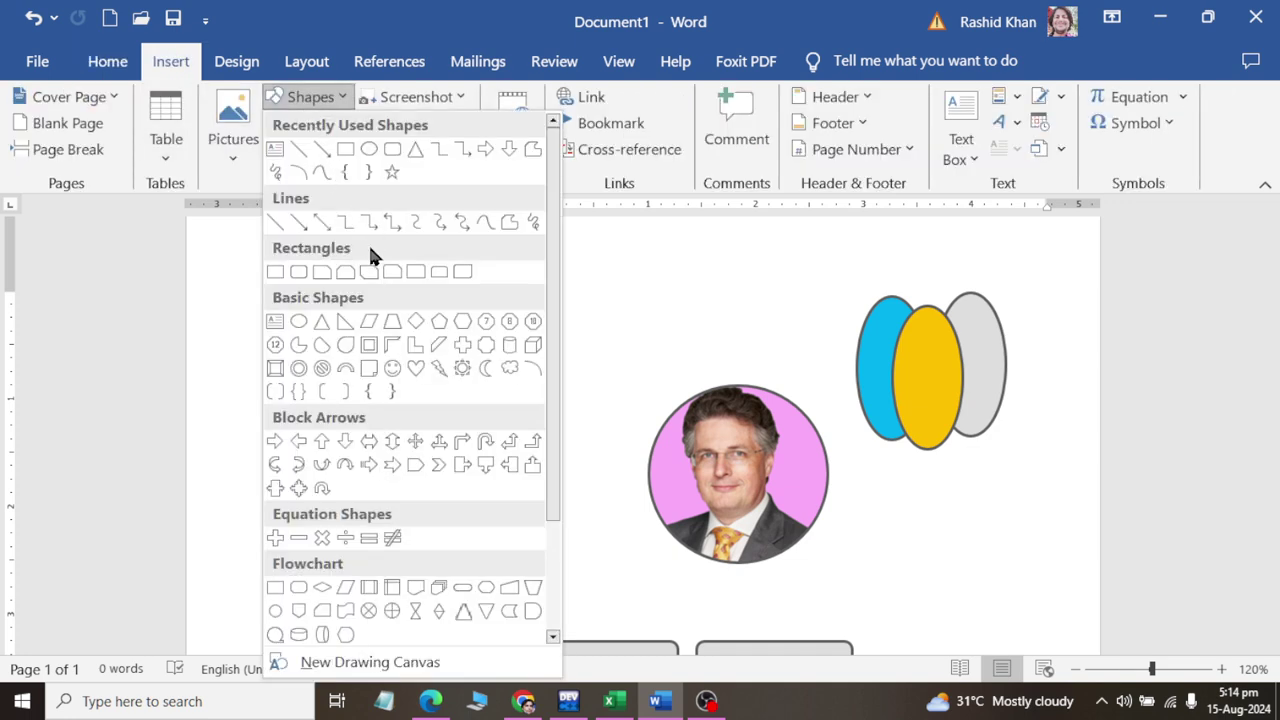
left_click(369, 321)
left_click_drag(354, 264, 489, 403)
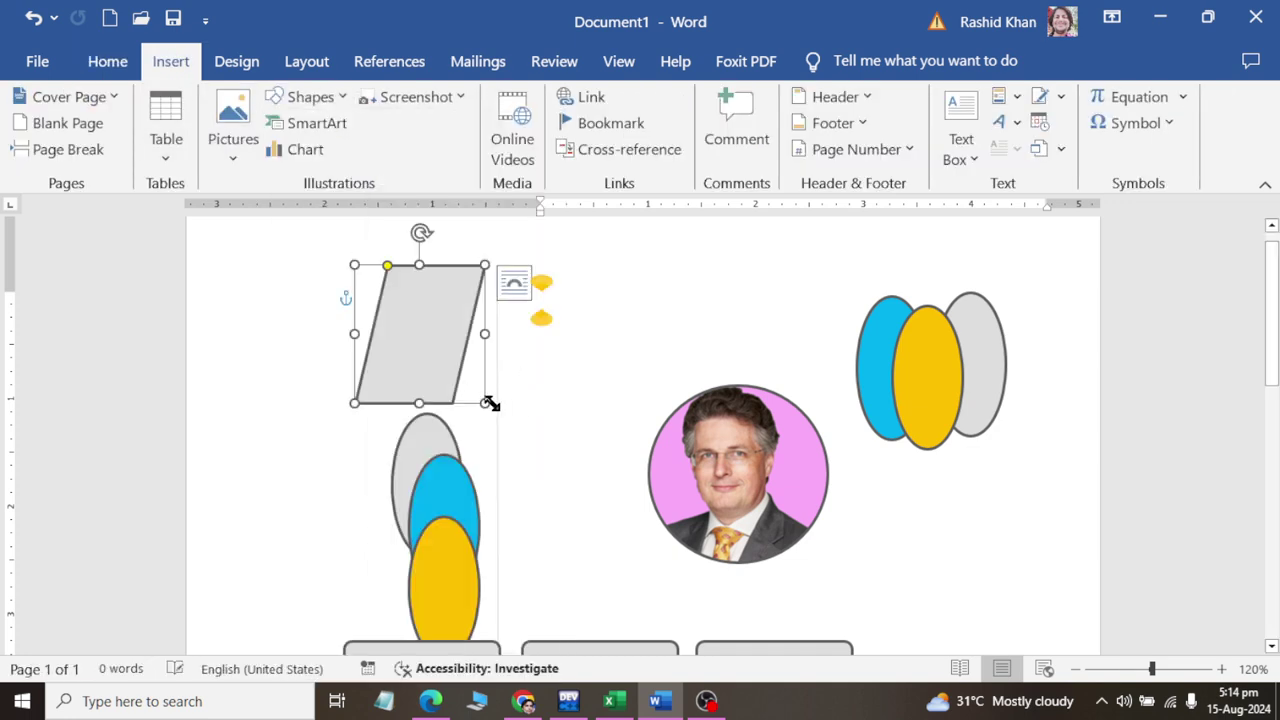
left_click_drag(484, 333, 478, 334)
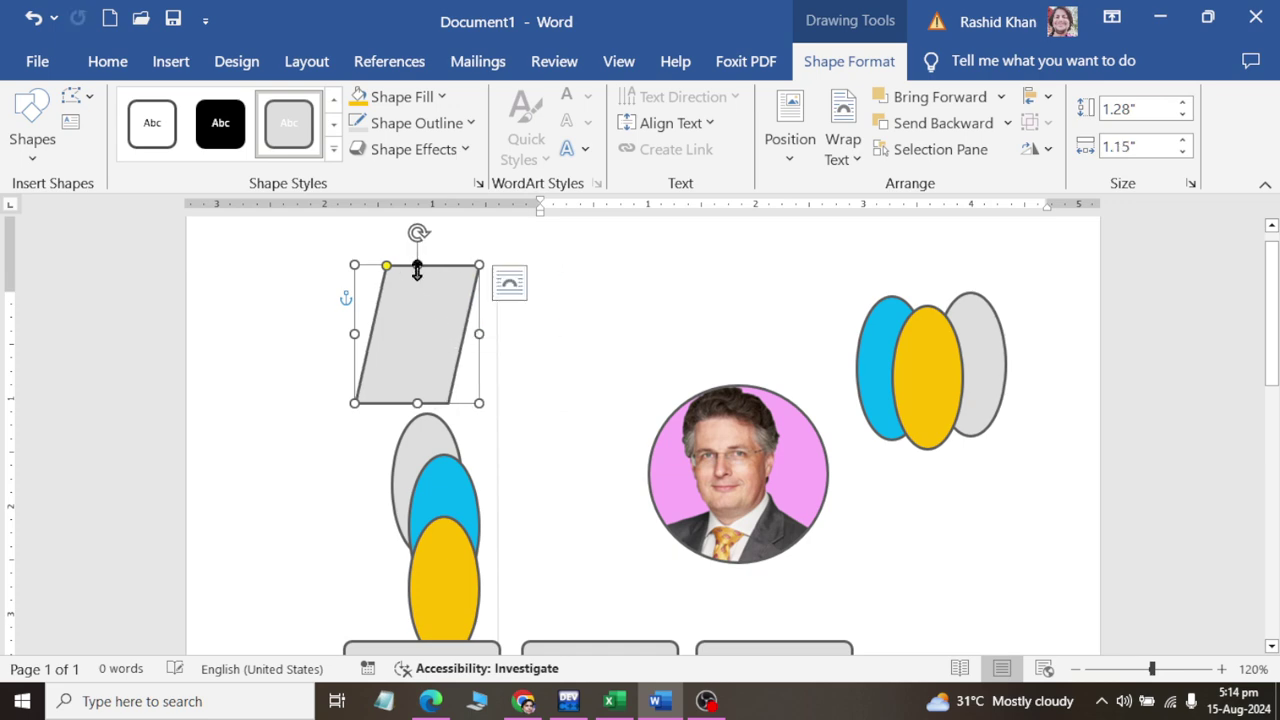
left_click_drag(418, 264, 374, 295)
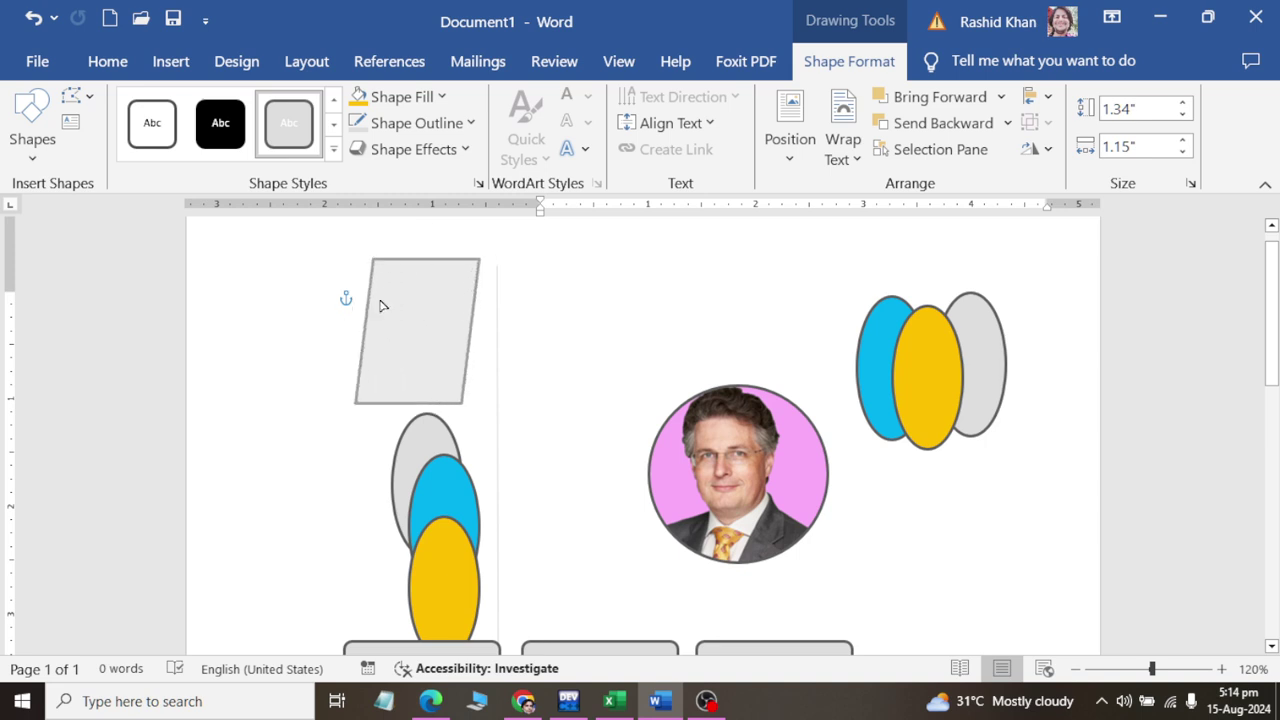
Step: Edit the parallelogram's points to curve its right, top and bottom edges
left_click(94, 97)
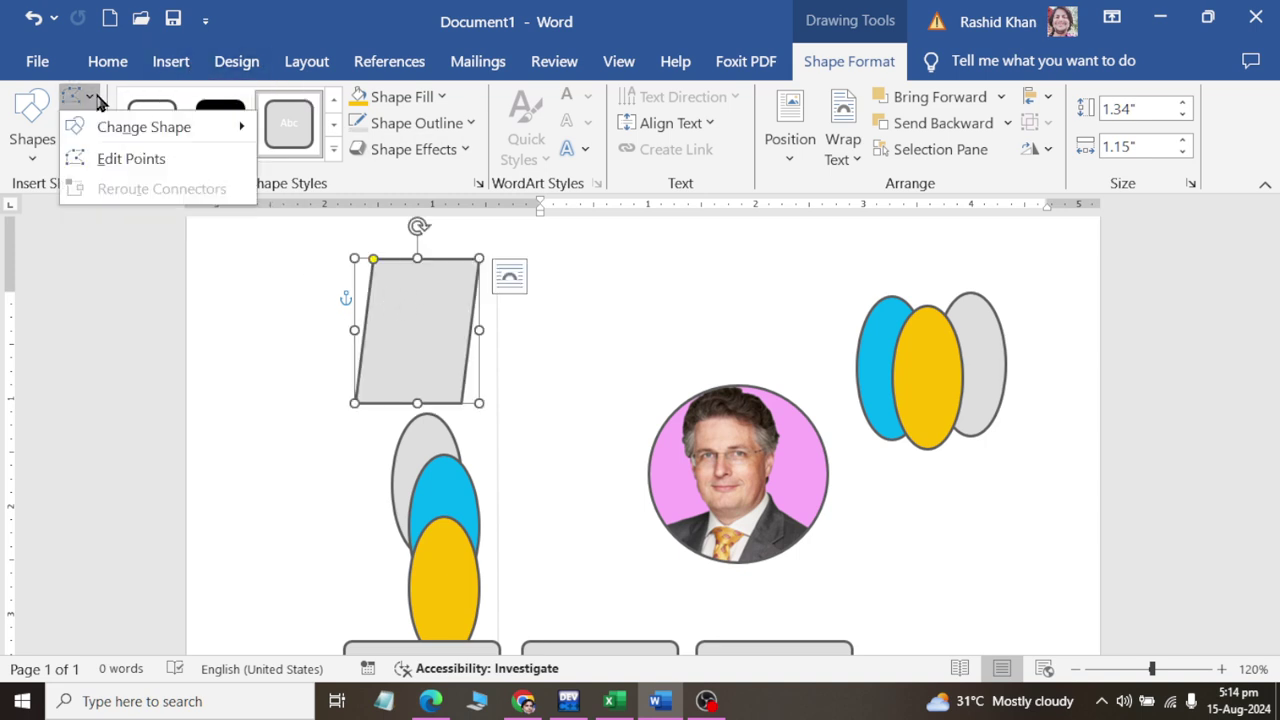
left_click(122, 160)
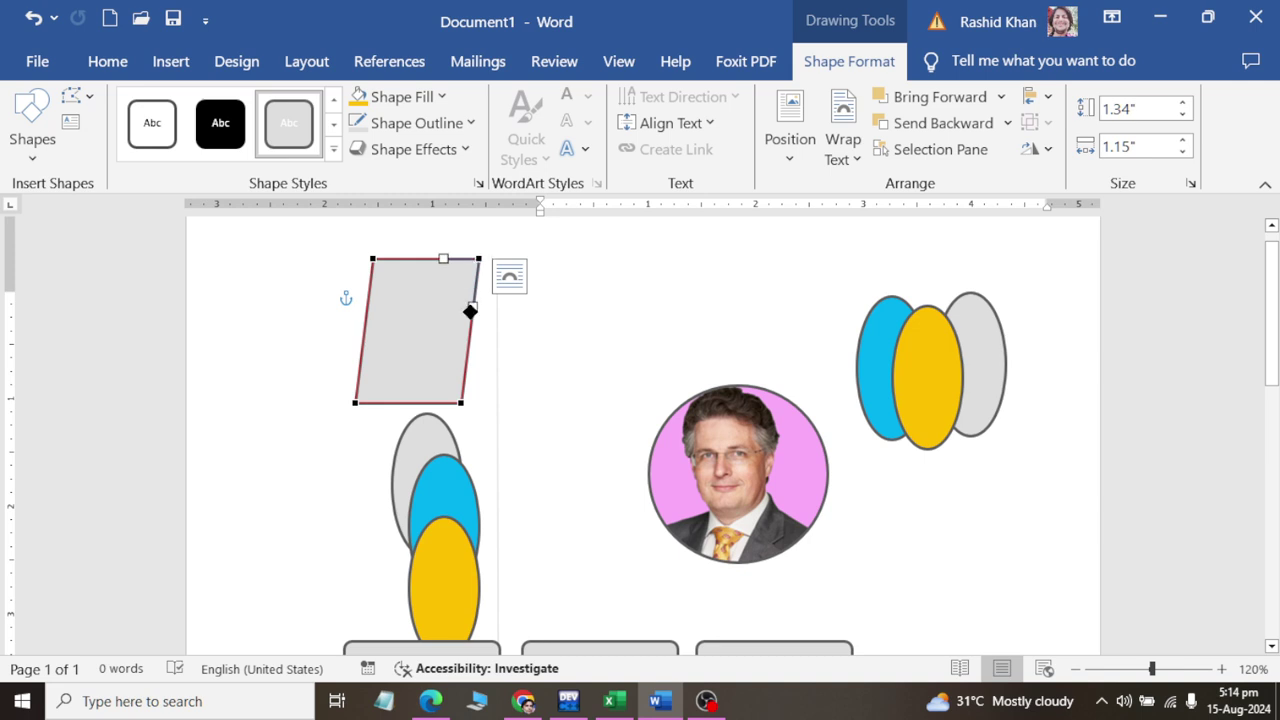
left_click_drag(470, 311, 412, 322)
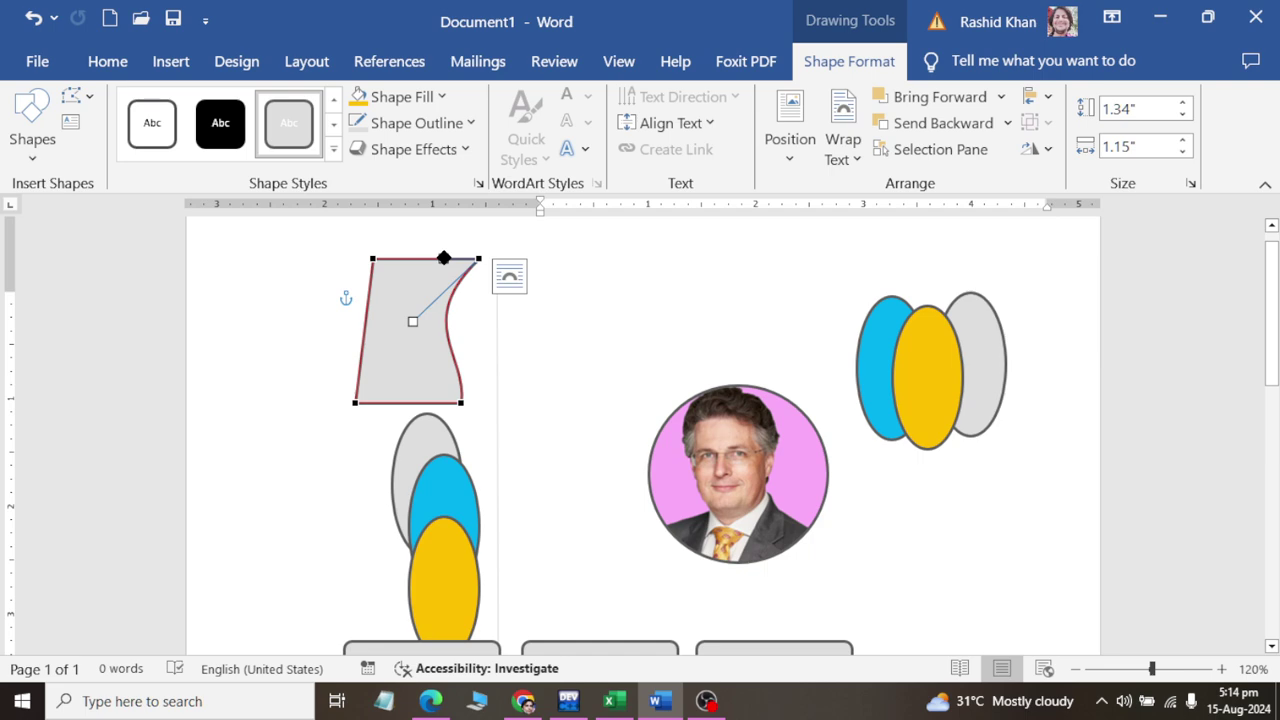
left_click_drag(444, 258, 443, 240)
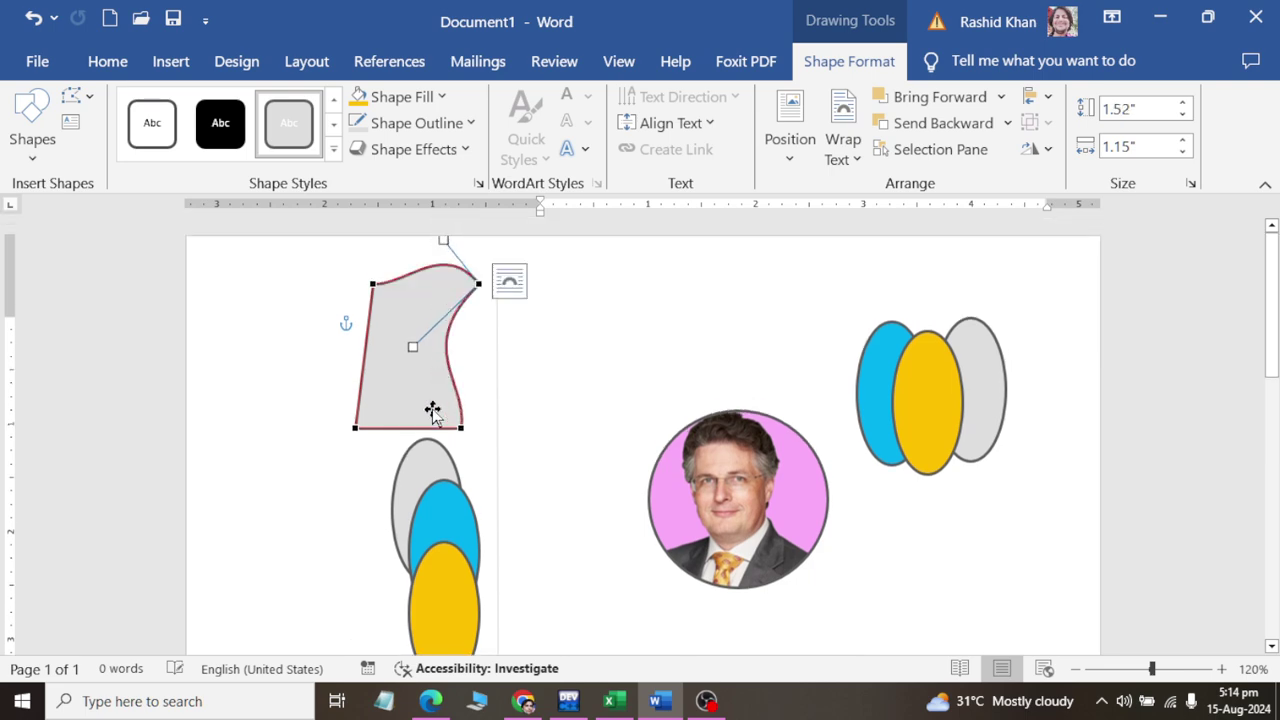
left_click(458, 427)
left_click_drag(425, 427, 426, 405)
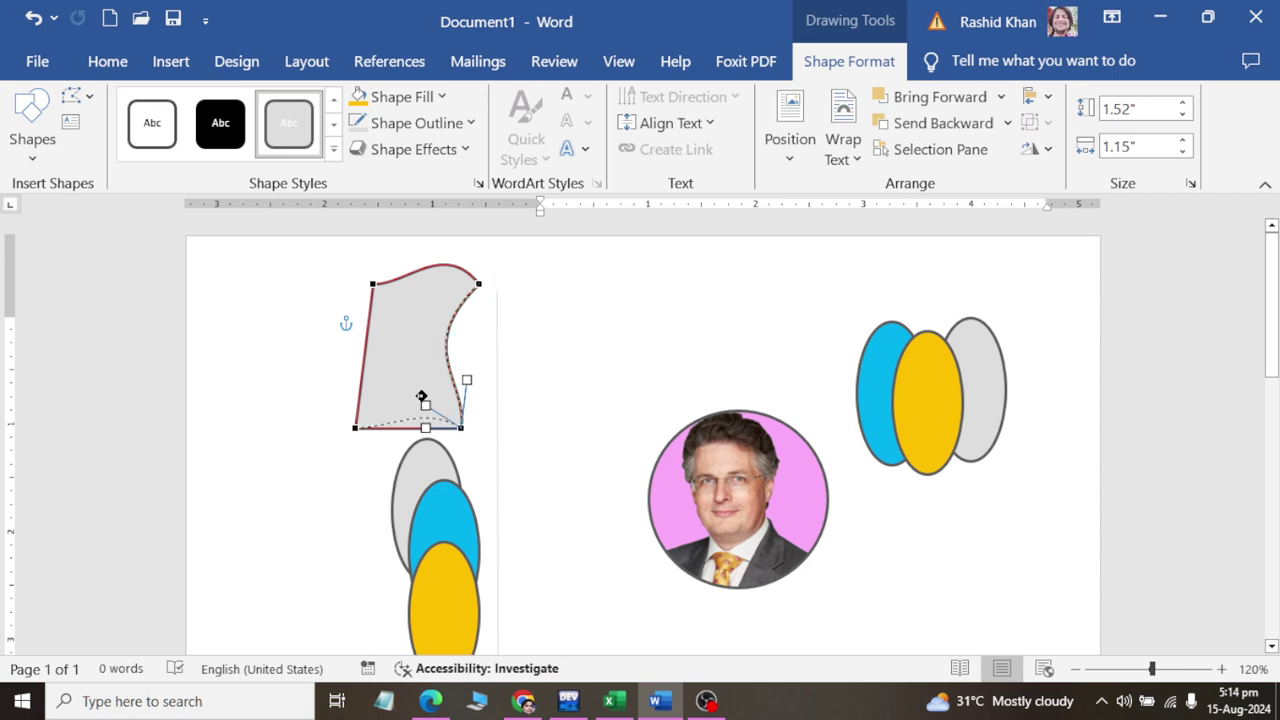
left_click(543, 323)
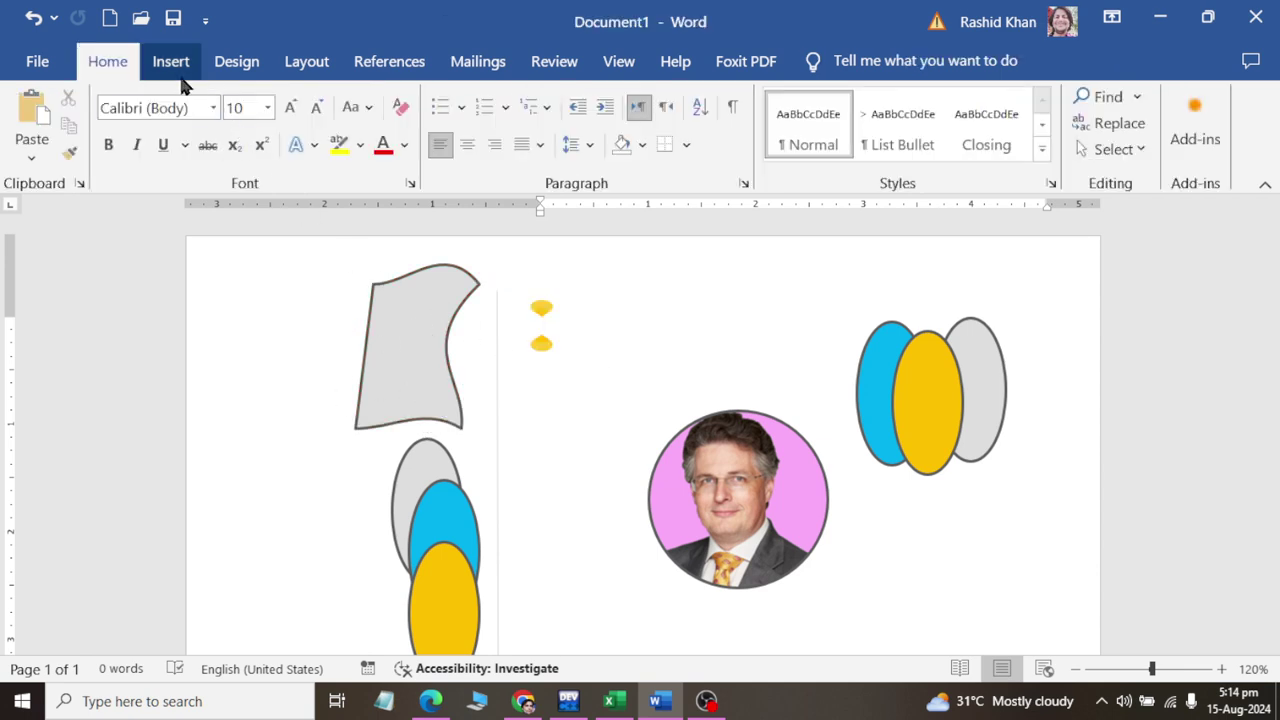
Step: Draw a cylinder below the right-hand ellipses from the Shapes gallery
left_click(171, 61)
left_click(312, 97)
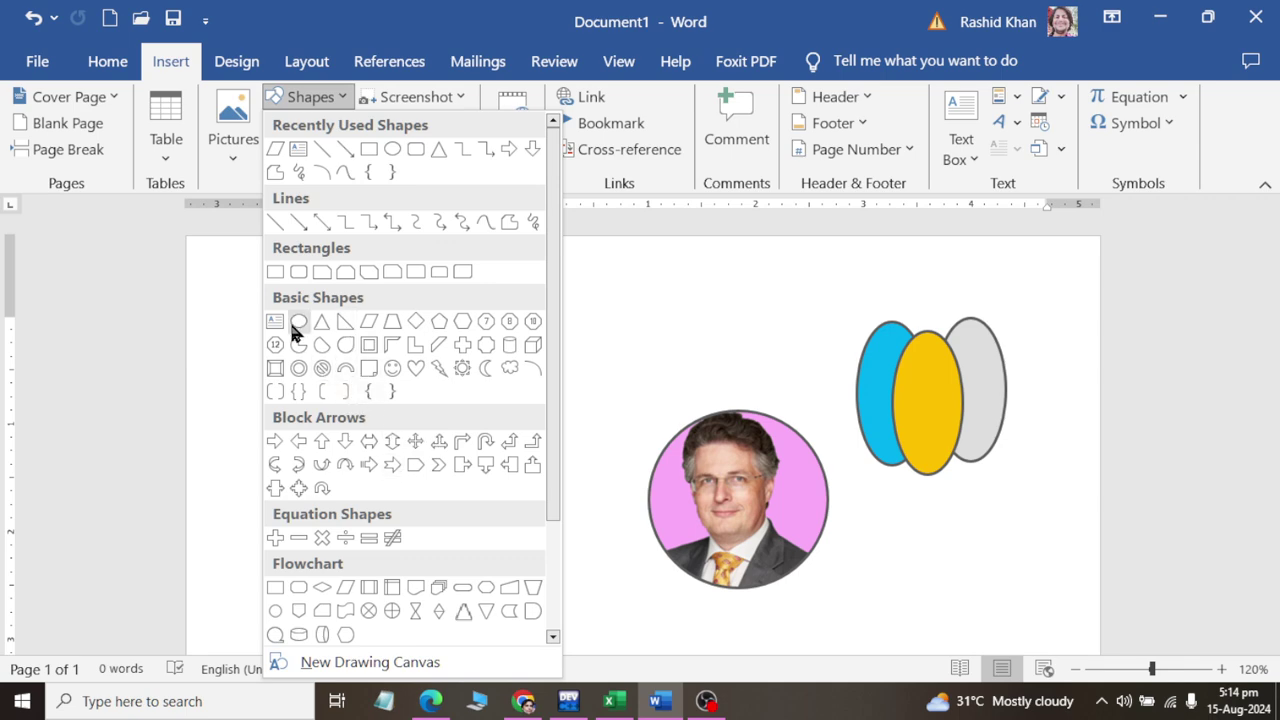
scroll(514, 498, "down", 1)
scroll(505, 524, "down", 1)
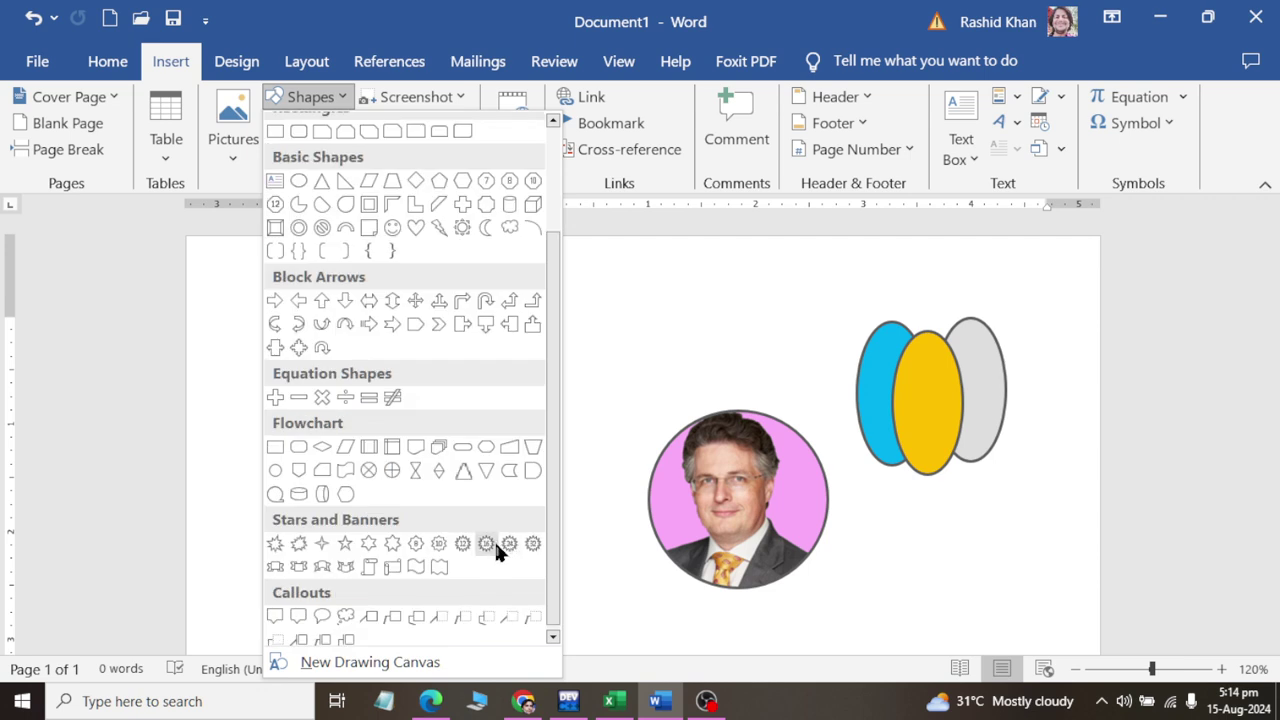
scroll(435, 615, "down", 1)
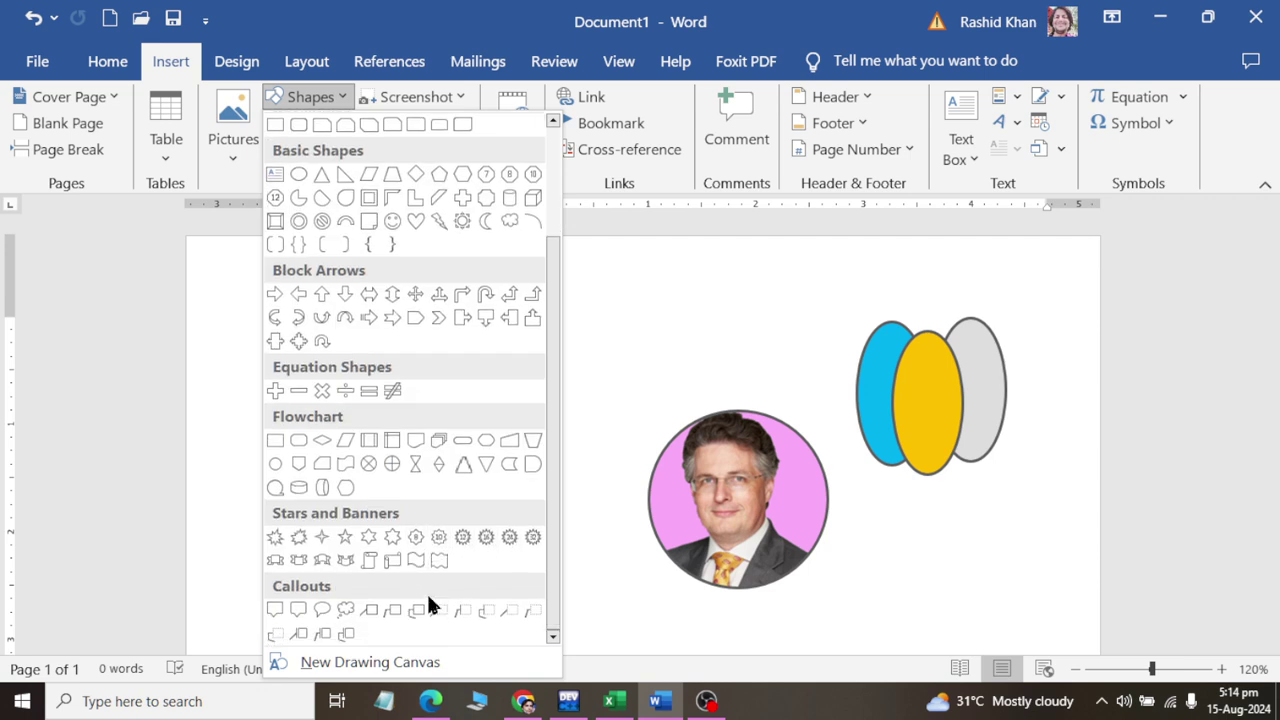
left_click(337, 495)
scroll(773, 323, "down", 2)
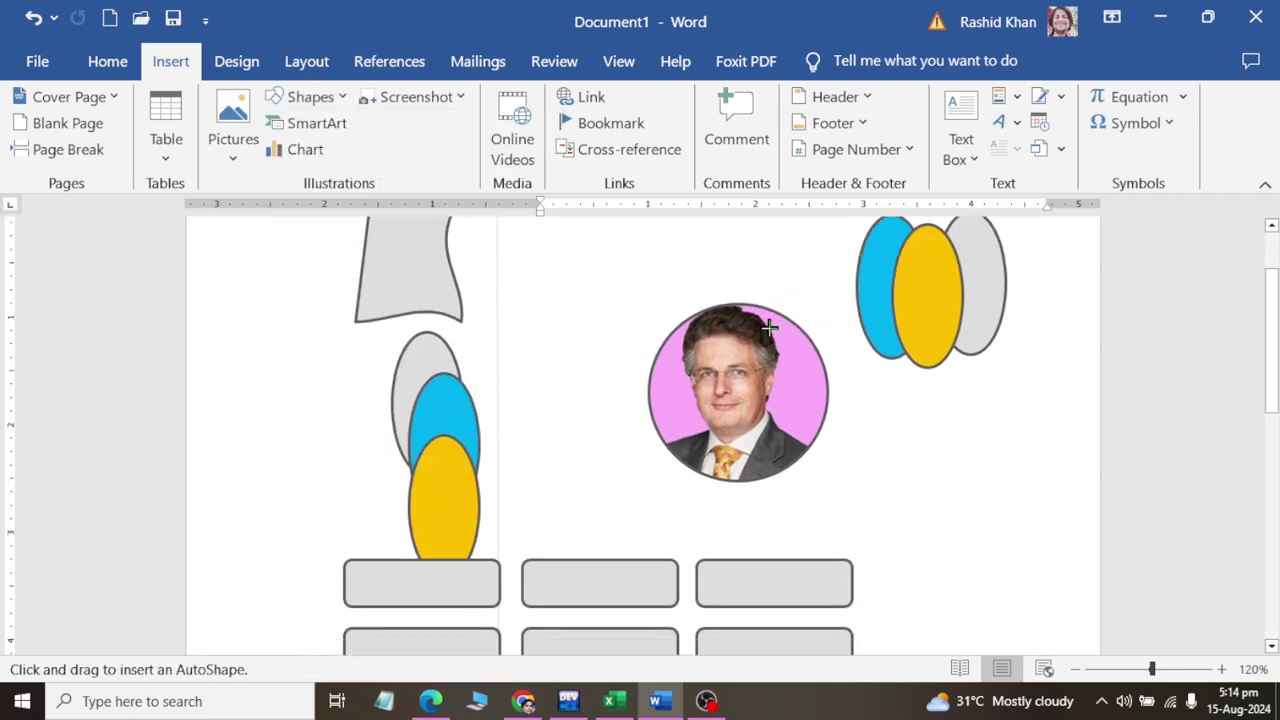
left_click(306, 100)
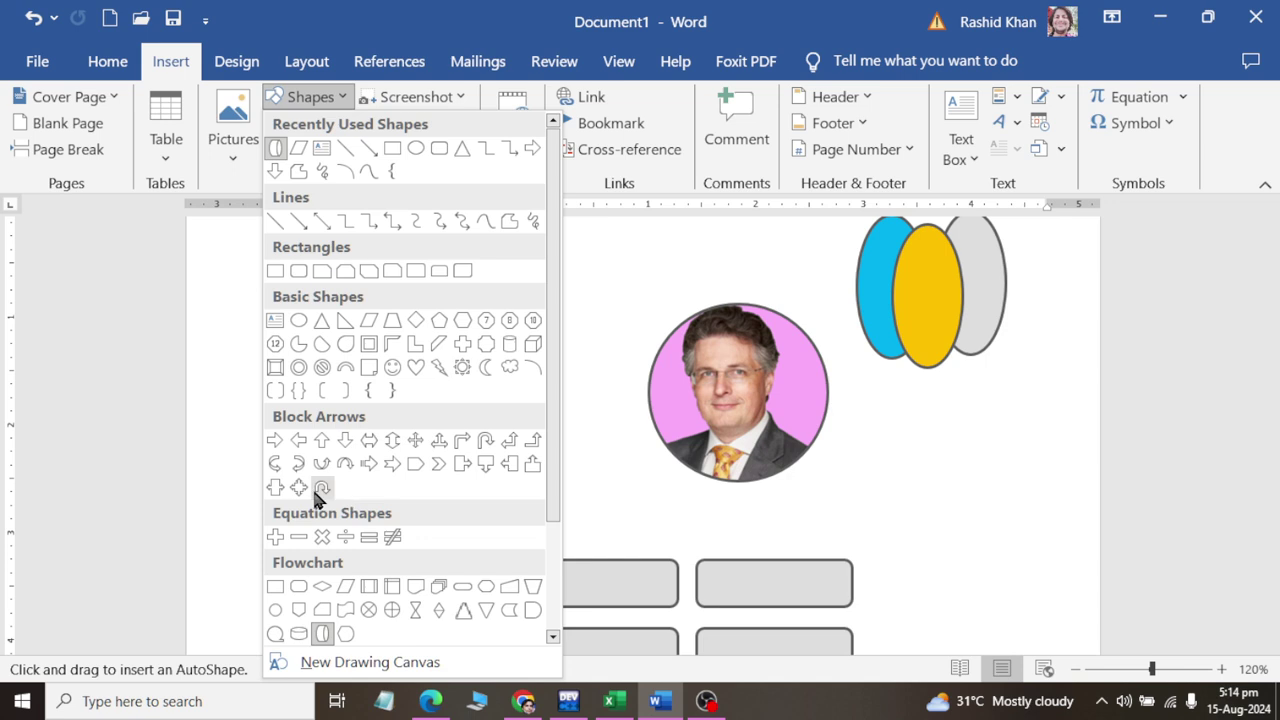
scroll(316, 498, "down", 1)
left_click(286, 571)
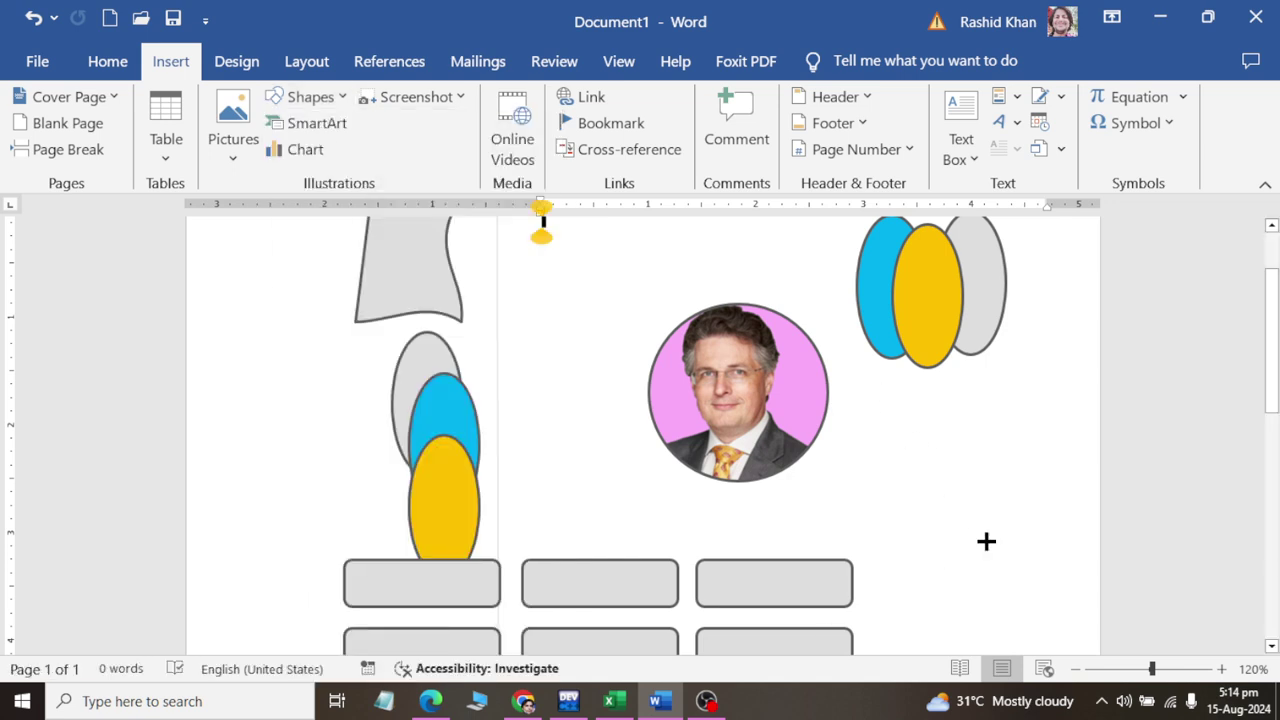
left_click_drag(880, 398, 1013, 568)
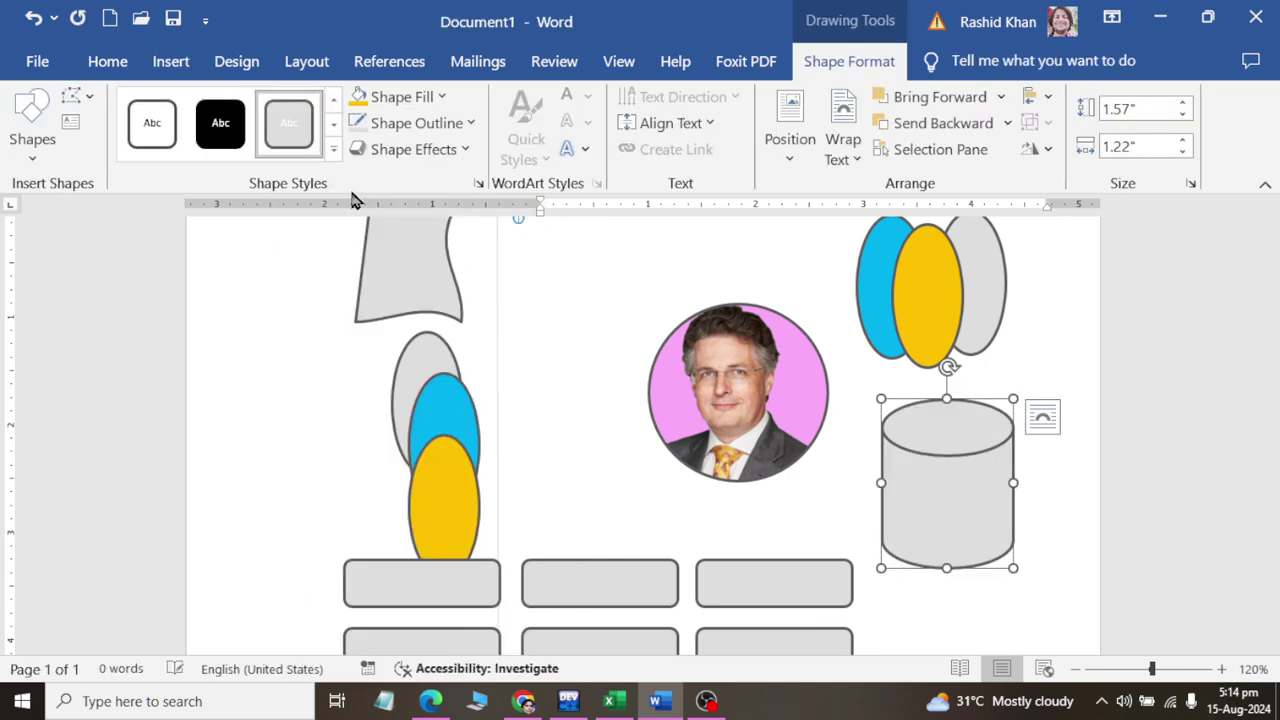
Step: Edit the cylinder's points, undoing a stray edit, to bow its right side outward
left_click(80, 96)
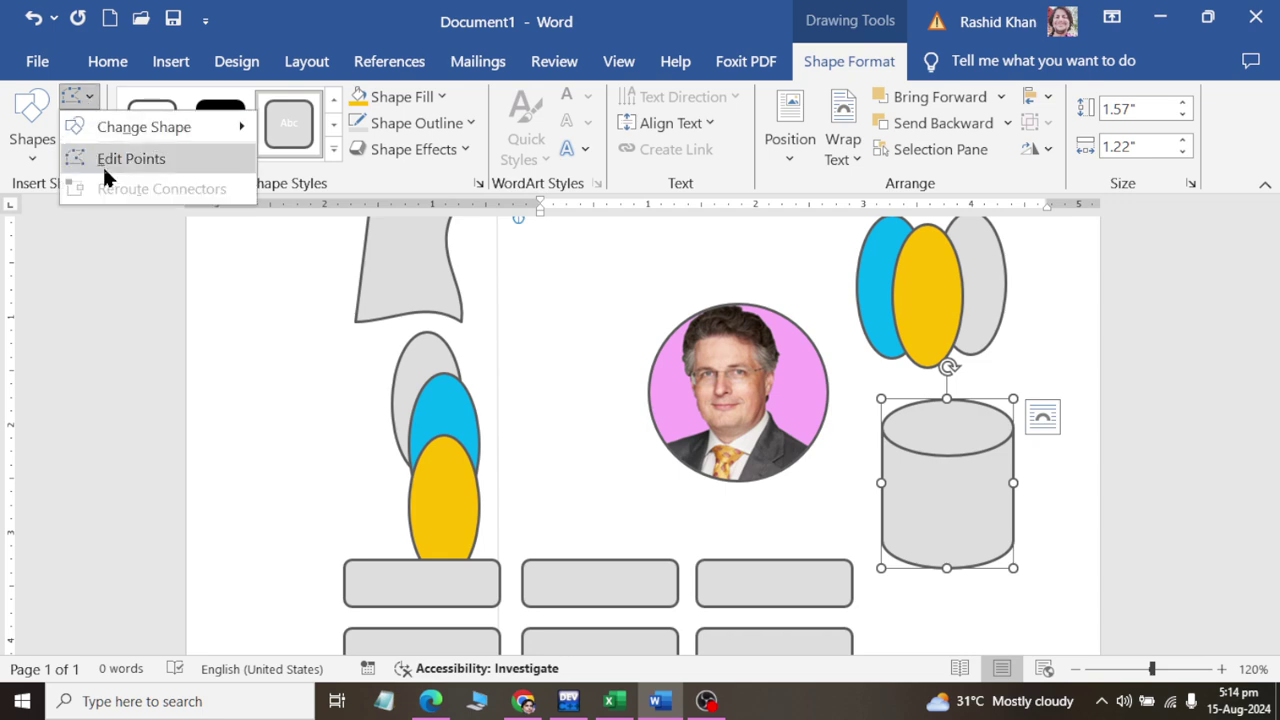
left_click(131, 159)
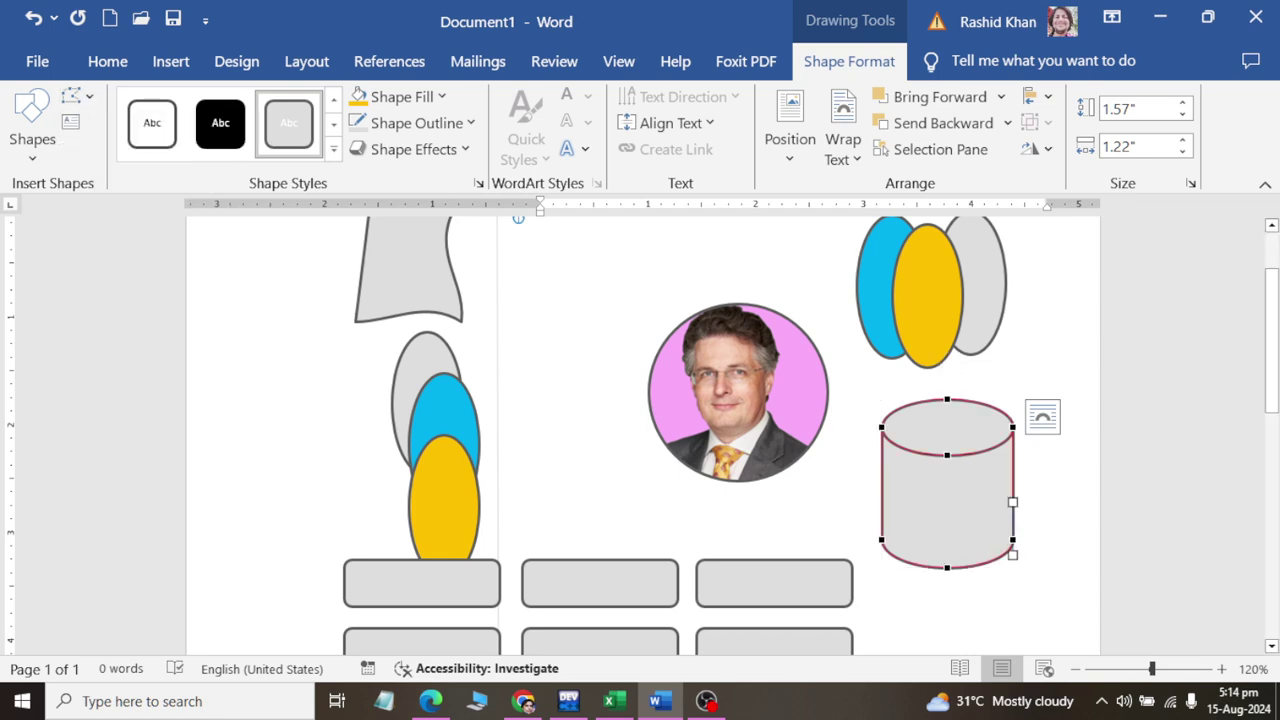
left_click_drag(1006, 553, 934, 534)
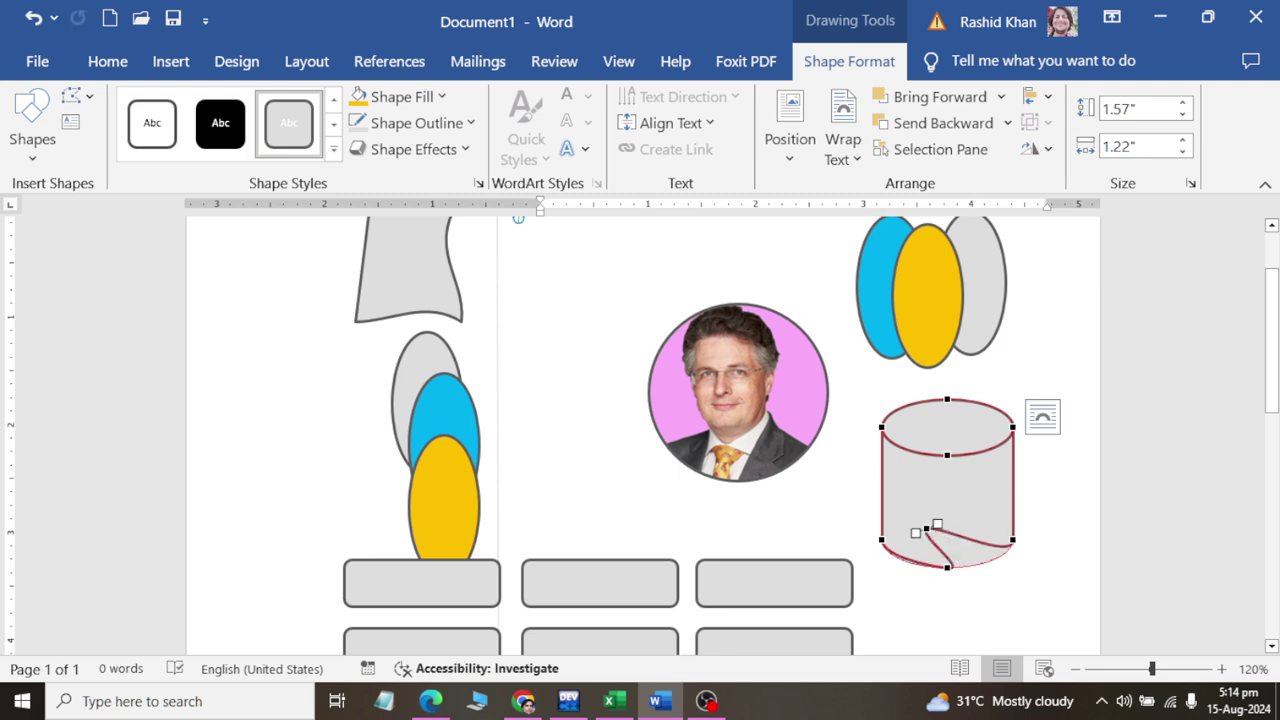
type(":")
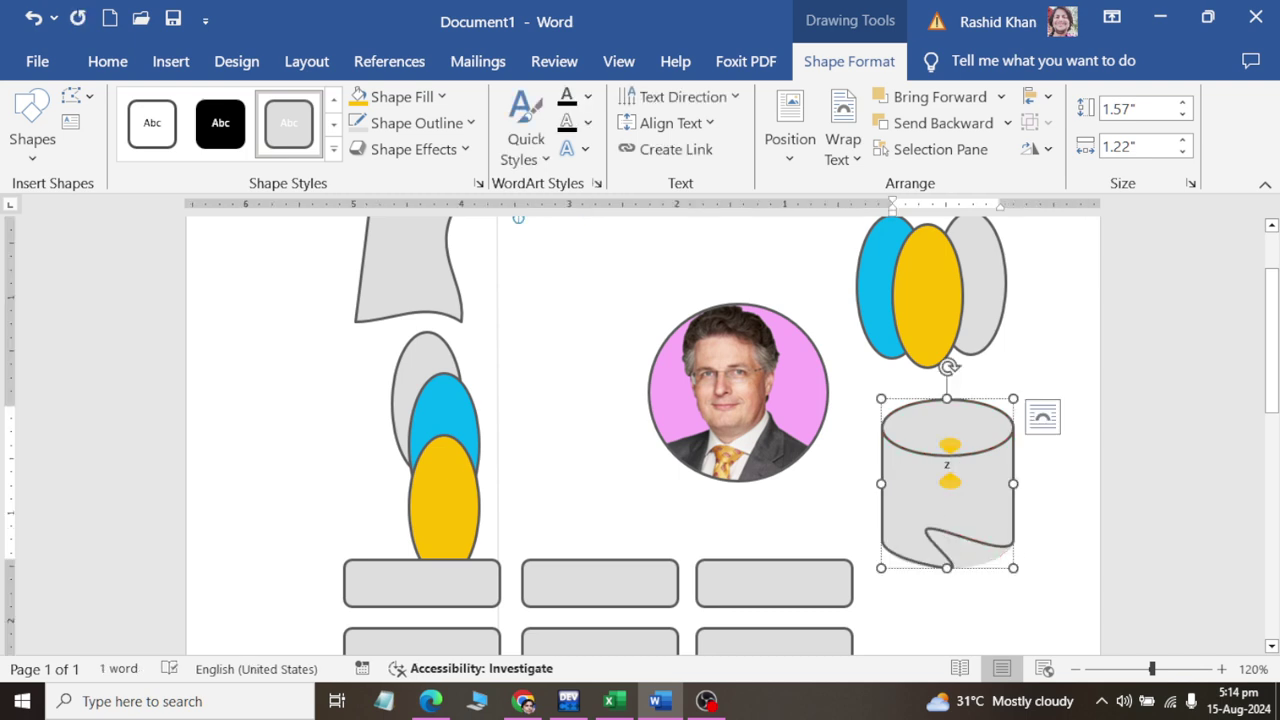
key("ctrl+z")
key("ctrl+z")
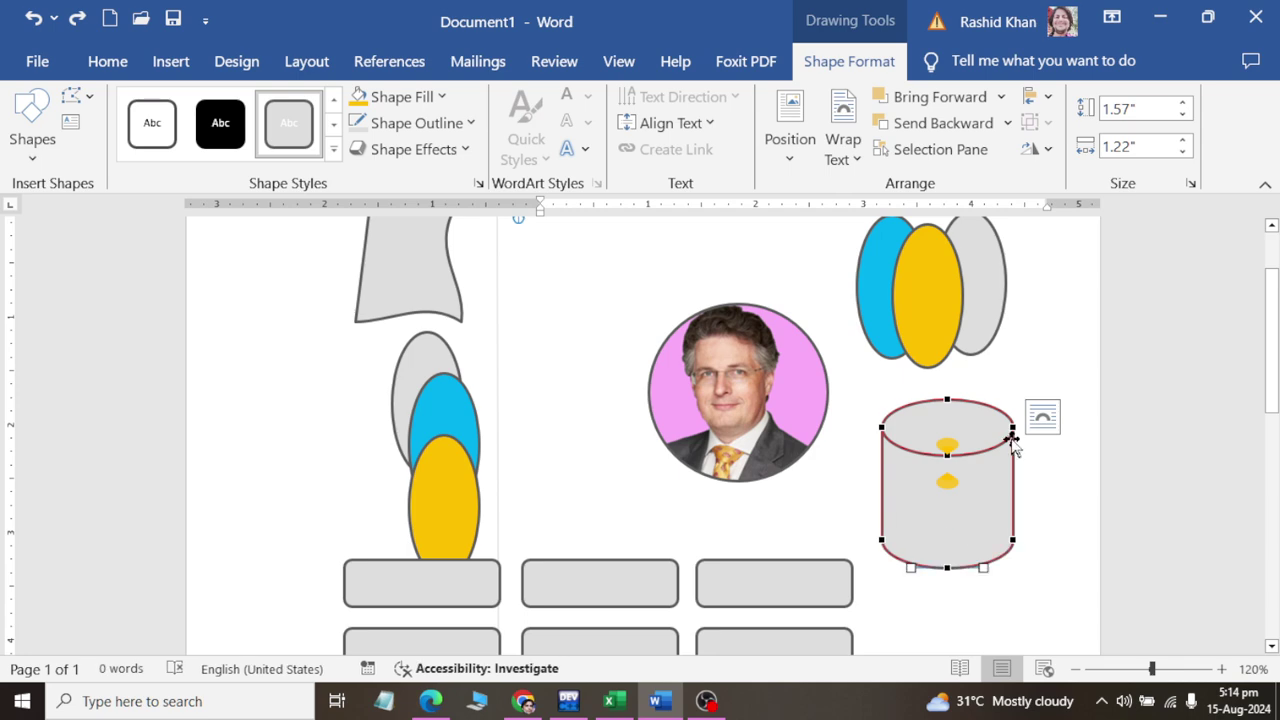
left_click_drag(1014, 451, 1063, 464)
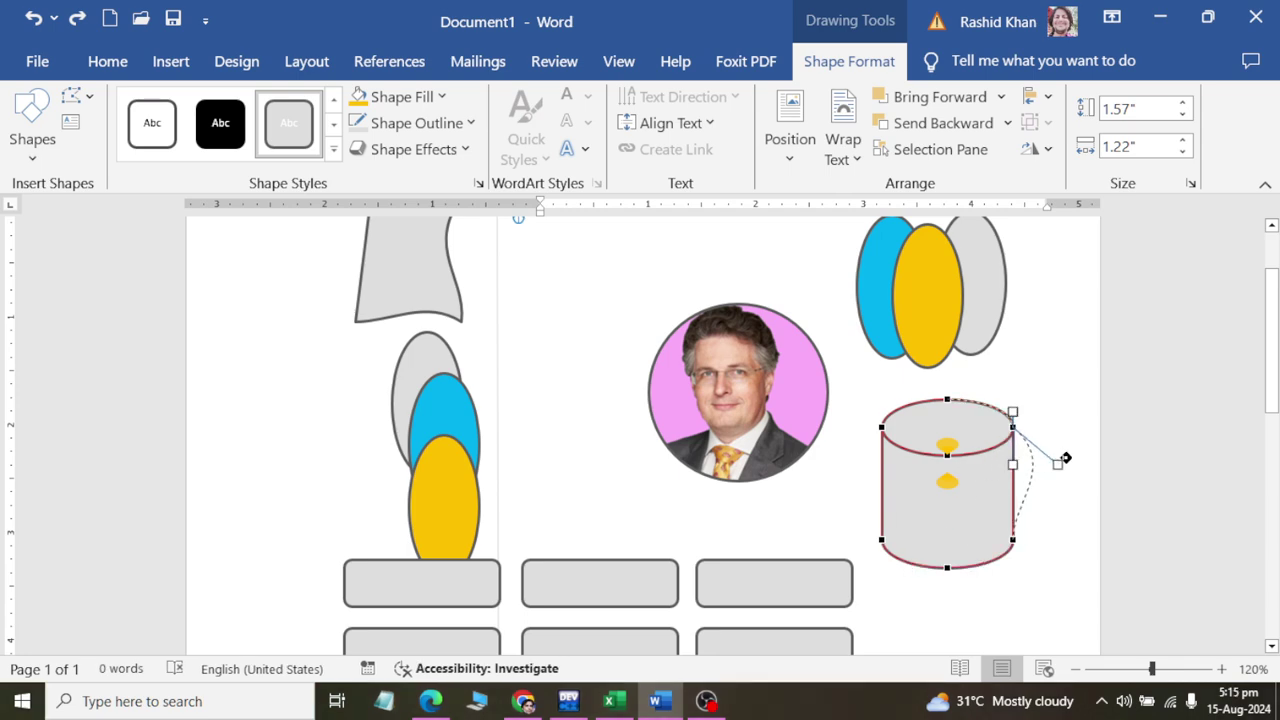
left_click(543, 248)
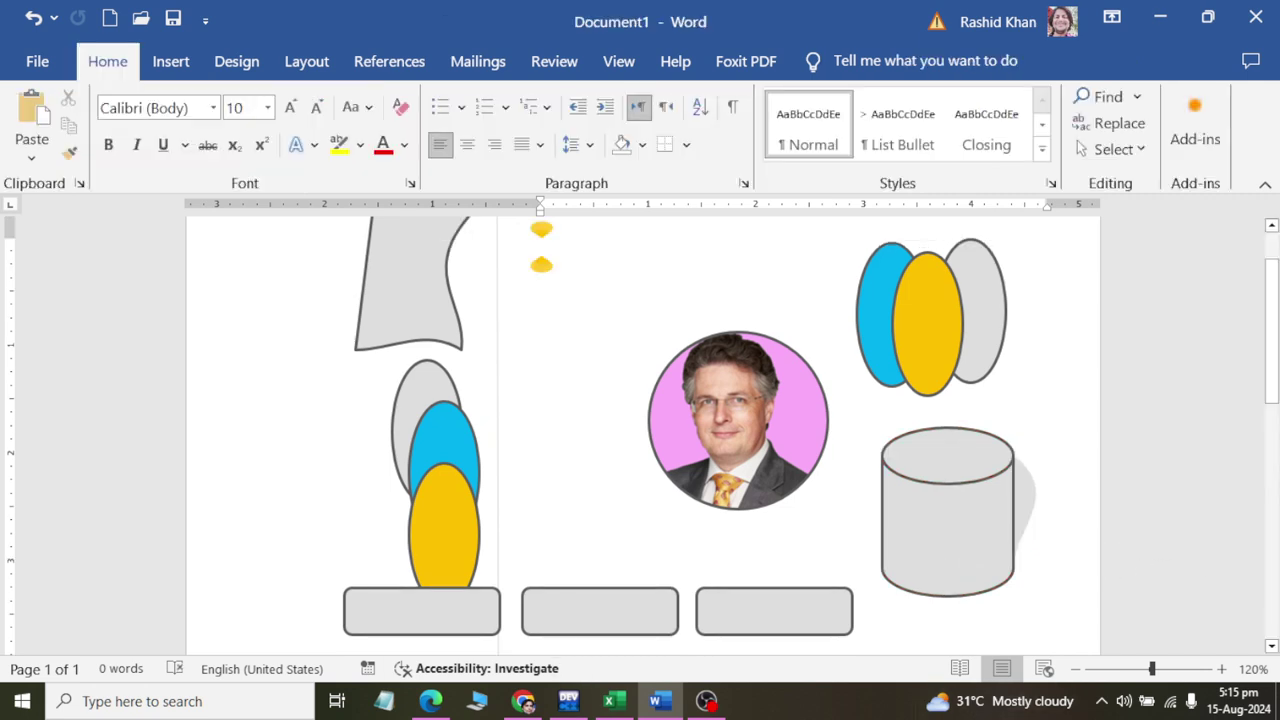
Step: Remove the cylinder's outline with No Outline
scroll(543, 248, "down", 2)
left_click(908, 390)
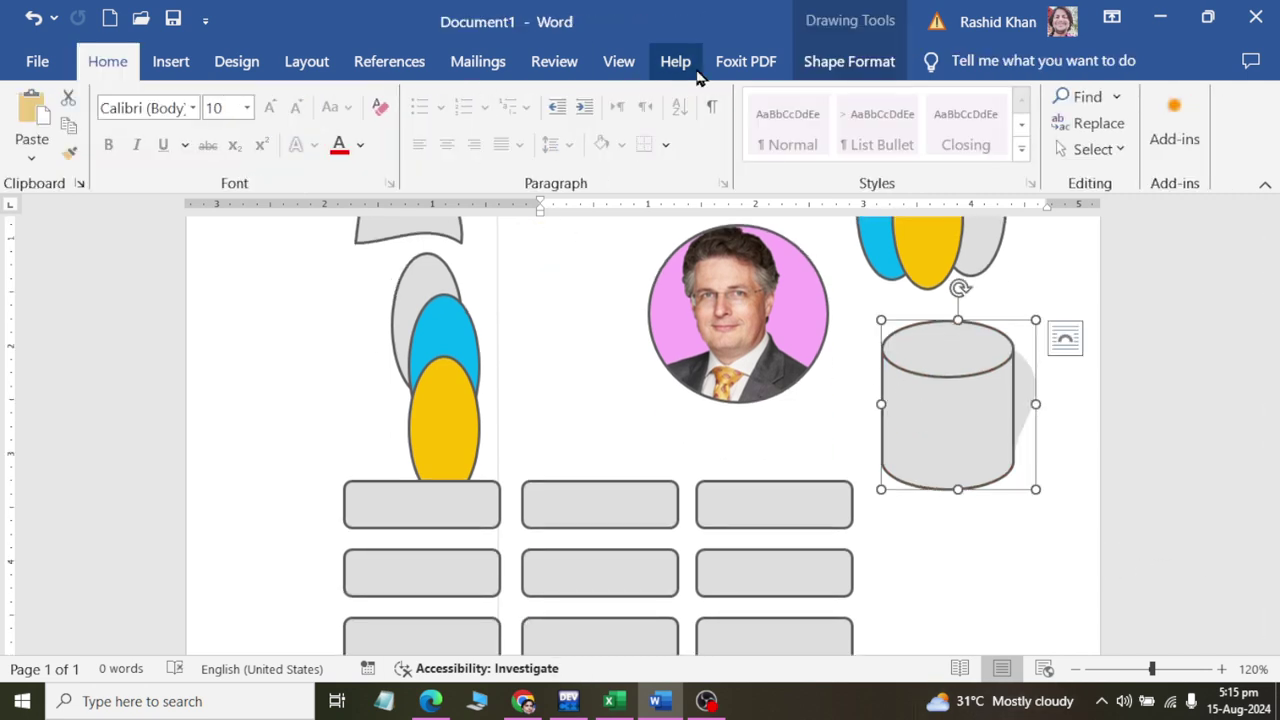
left_click(845, 61)
left_click(462, 124)
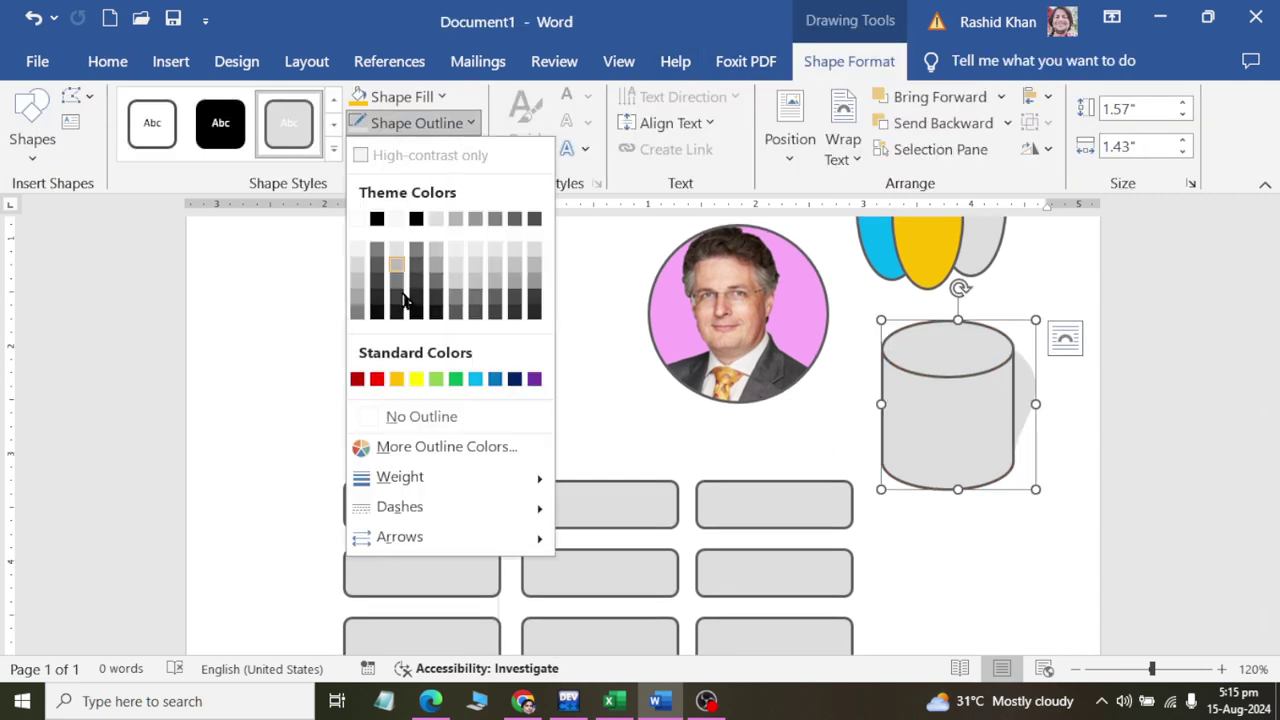
left_click(400, 418)
Step: Move the cylinder left over the stacked ellipses and set its outline to none again
mouse_move(933, 422)
left_mouse_down()
mouse_move(779, 432)
mouse_move(466, 370)
left_mouse_up()
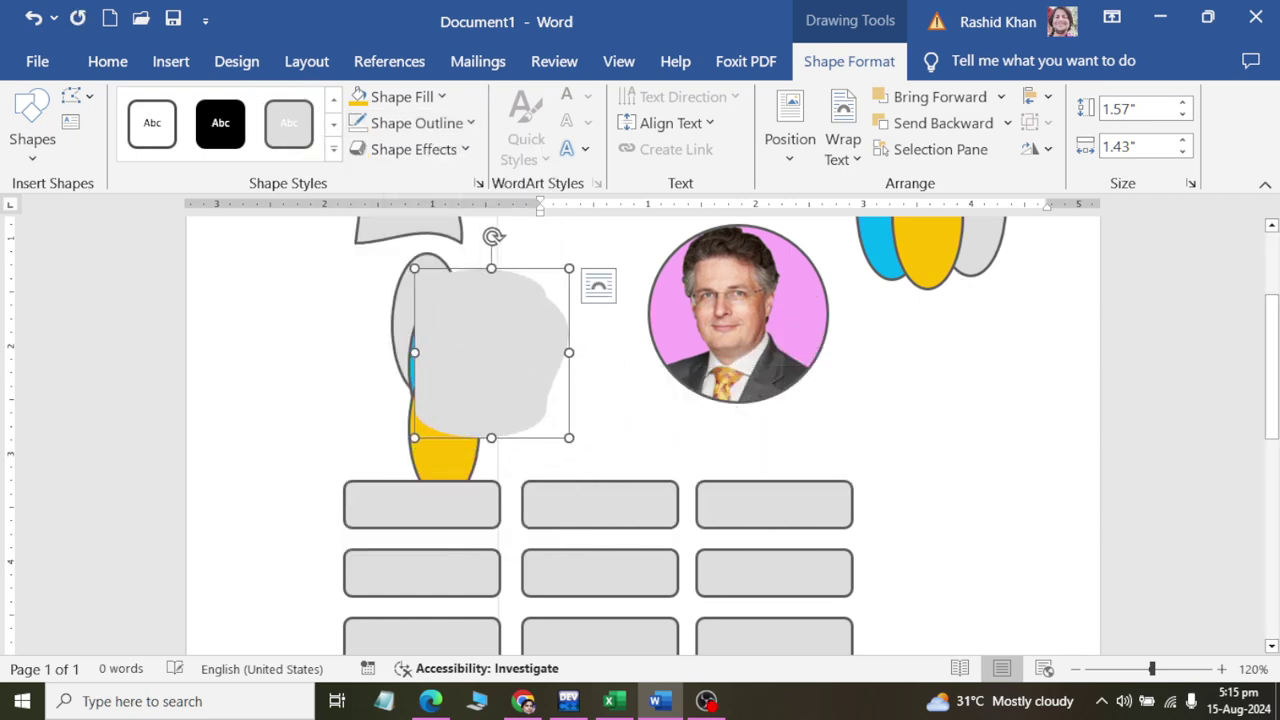
left_click(433, 124)
left_click(423, 414)
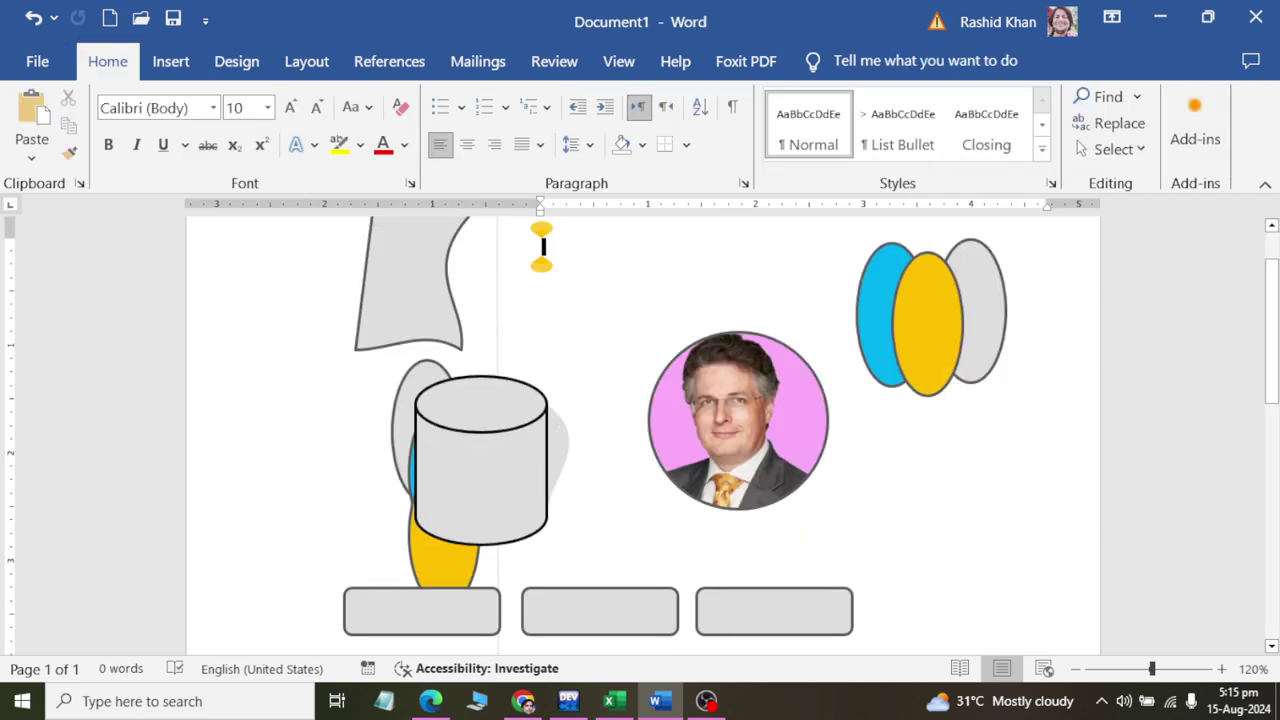
scroll(886, 363, "up", 1)
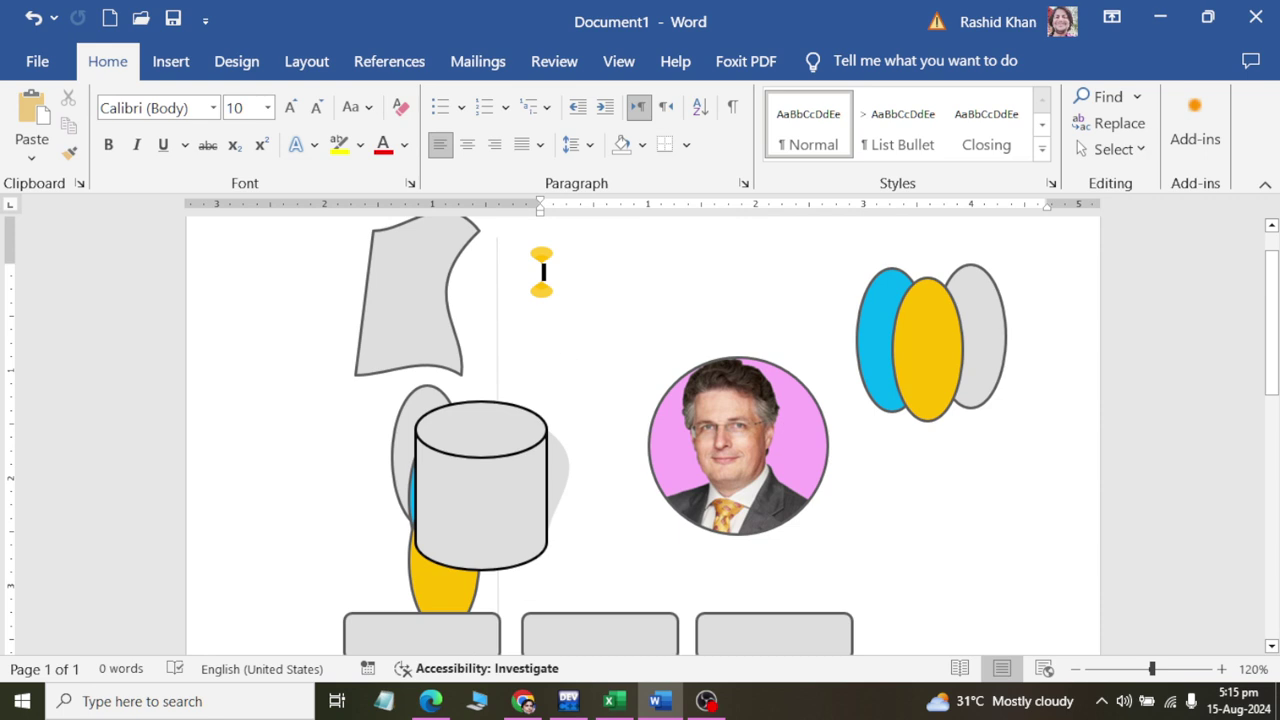